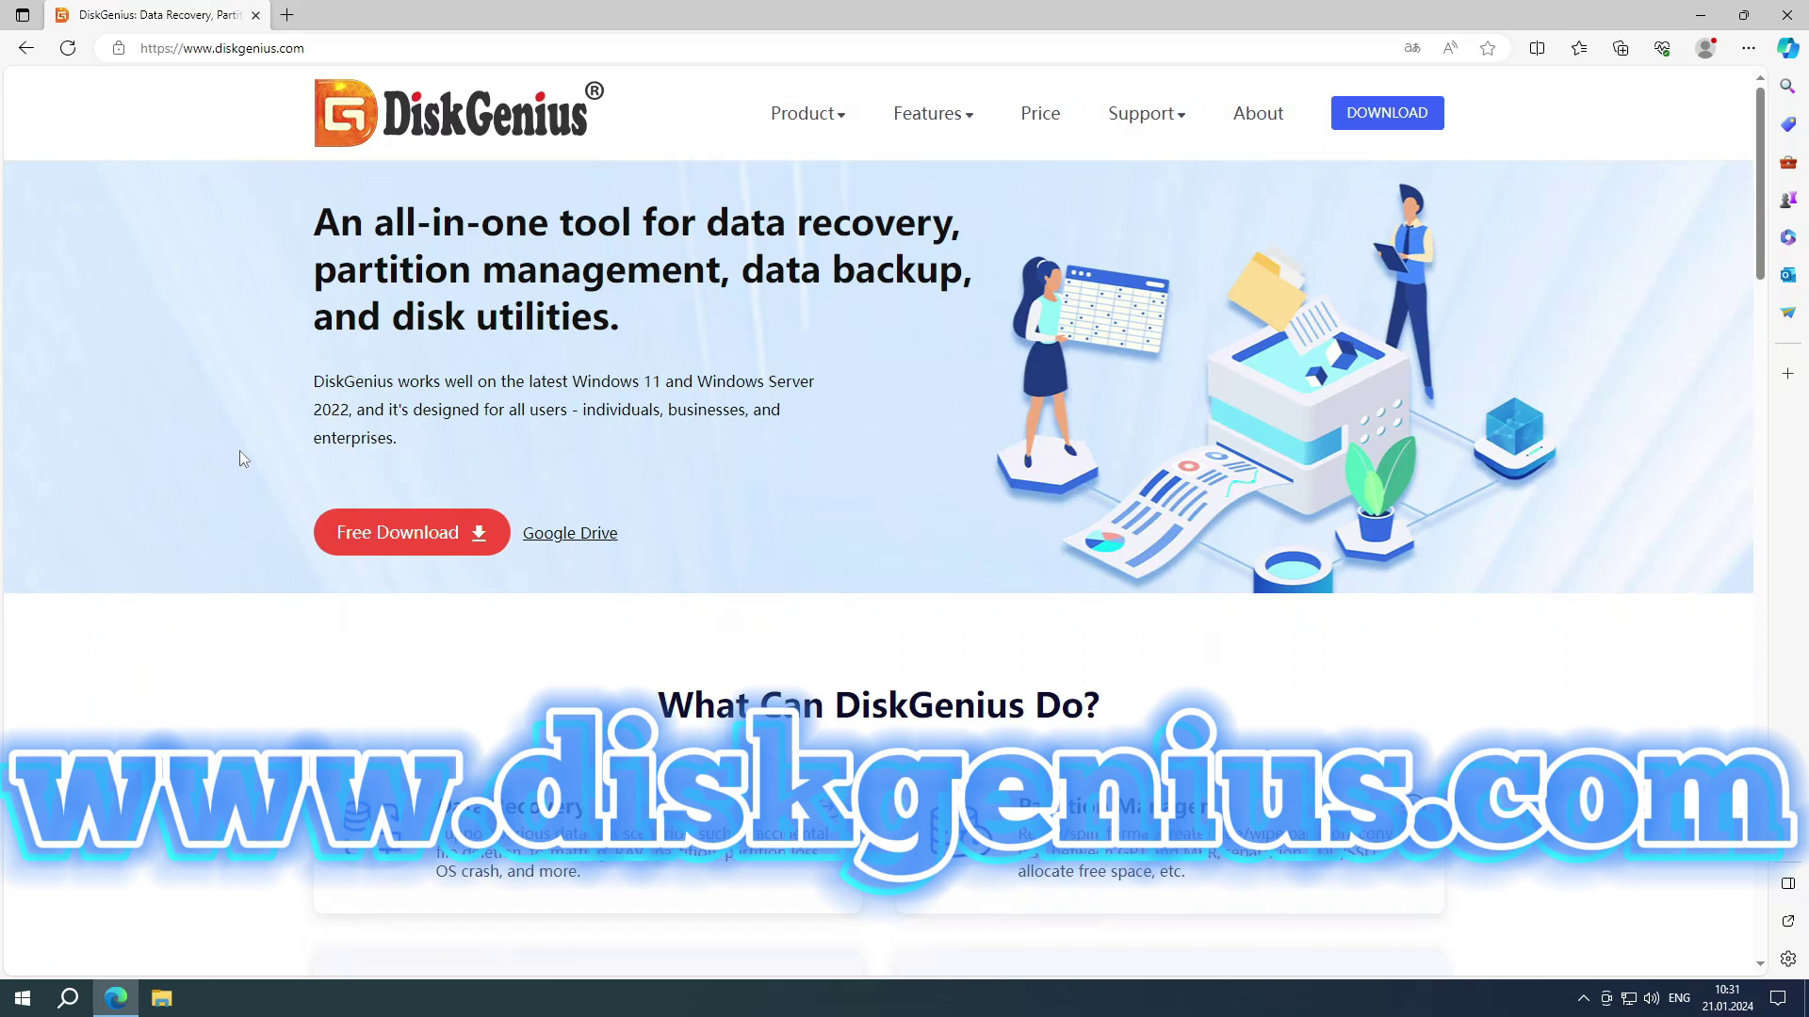
Download DiskGenius and install it in English to C:\Program Files\DiskGenius, launching it at the end without opening the website
click(386, 542)
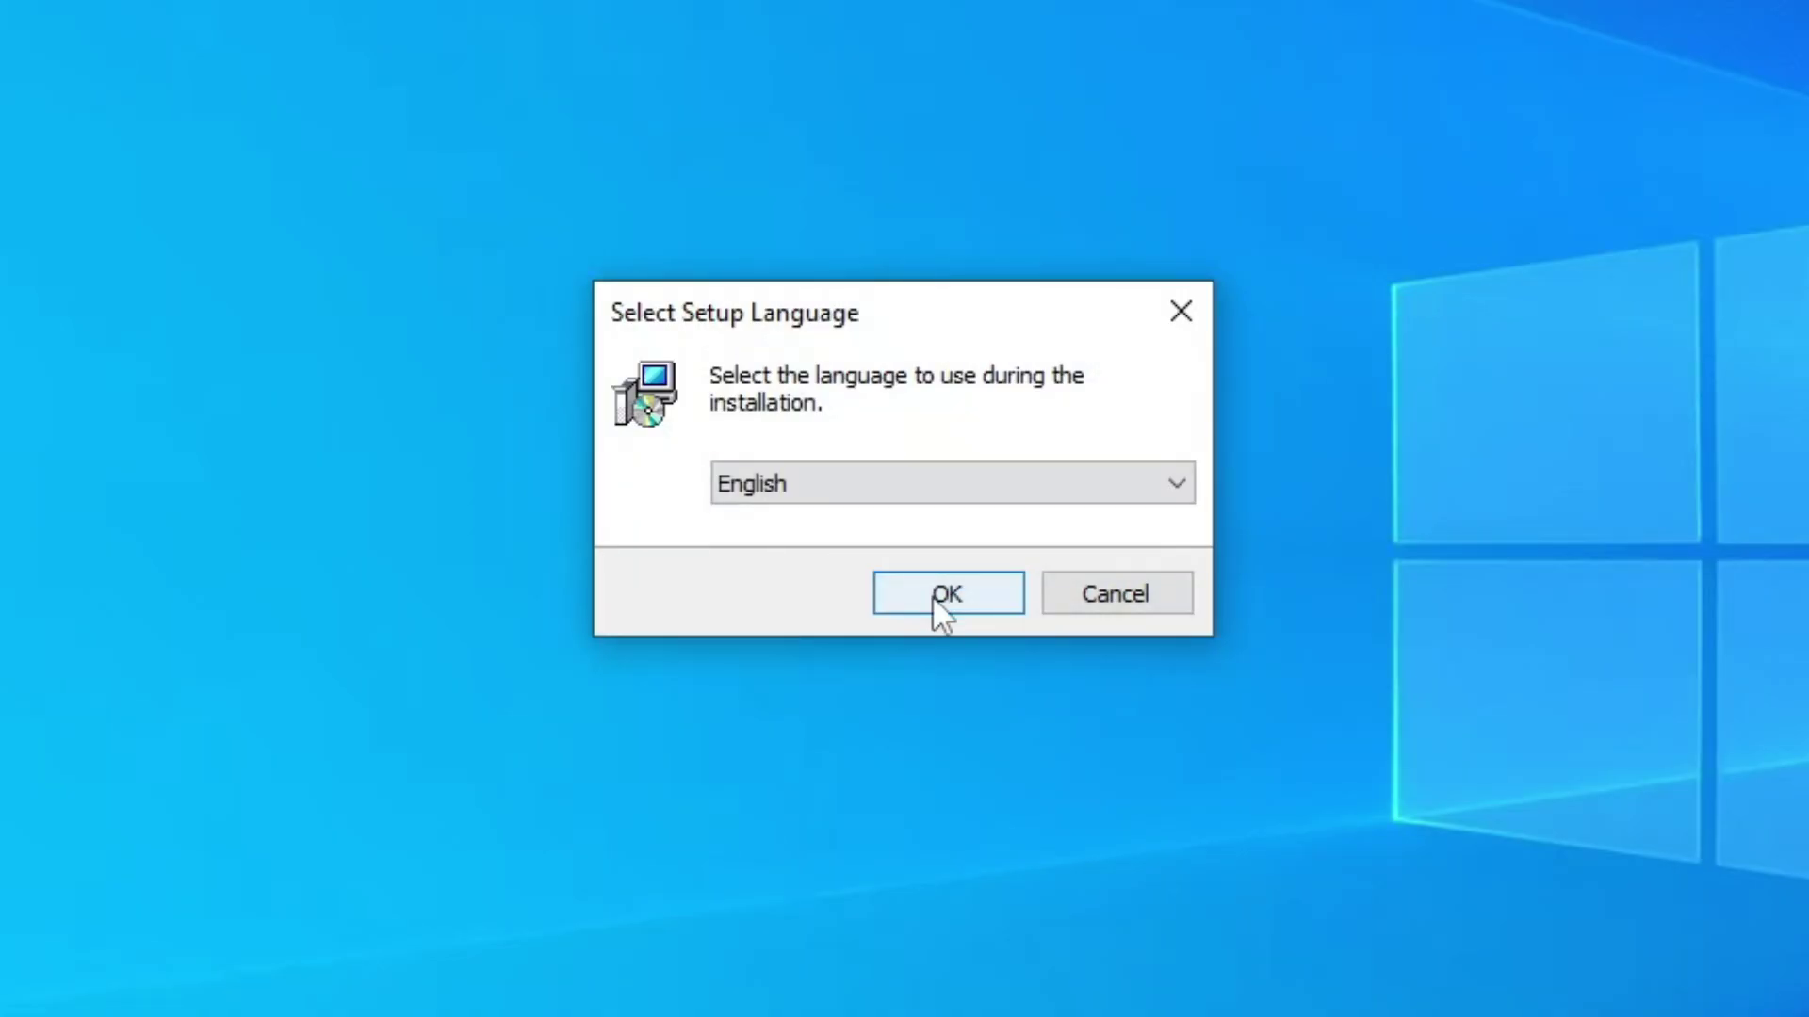
click(935, 599)
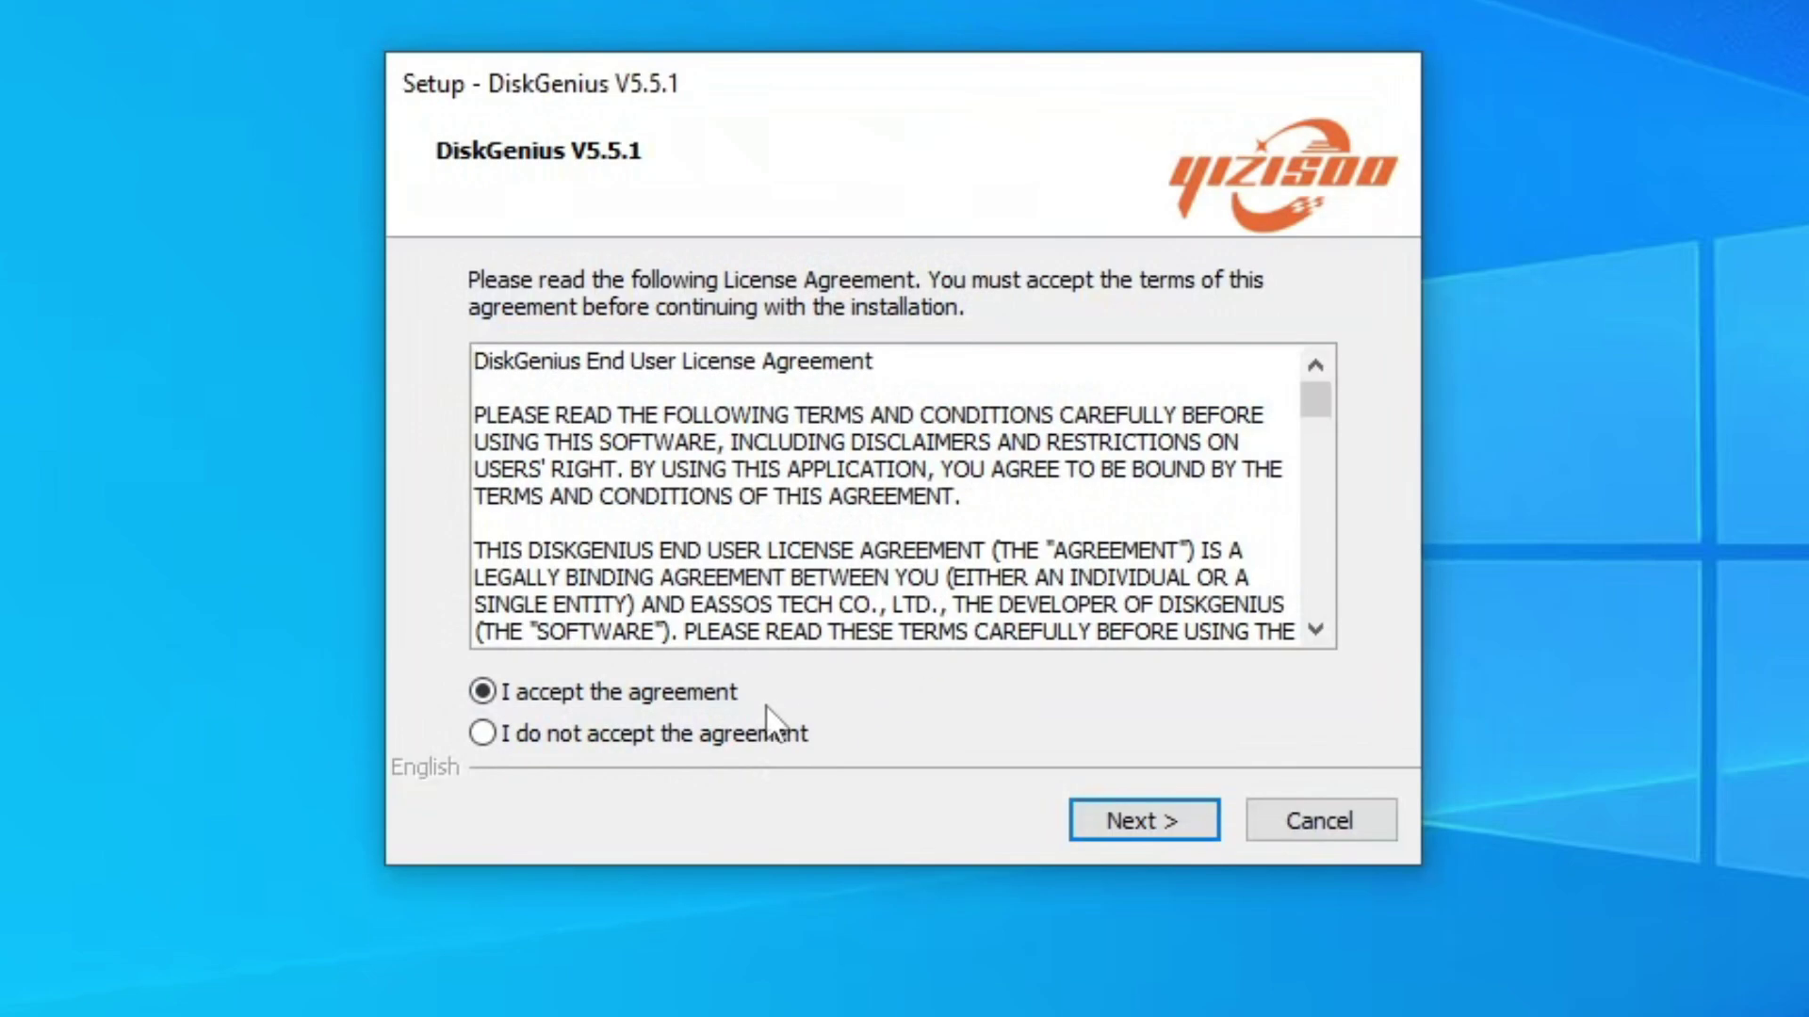
click(1140, 818)
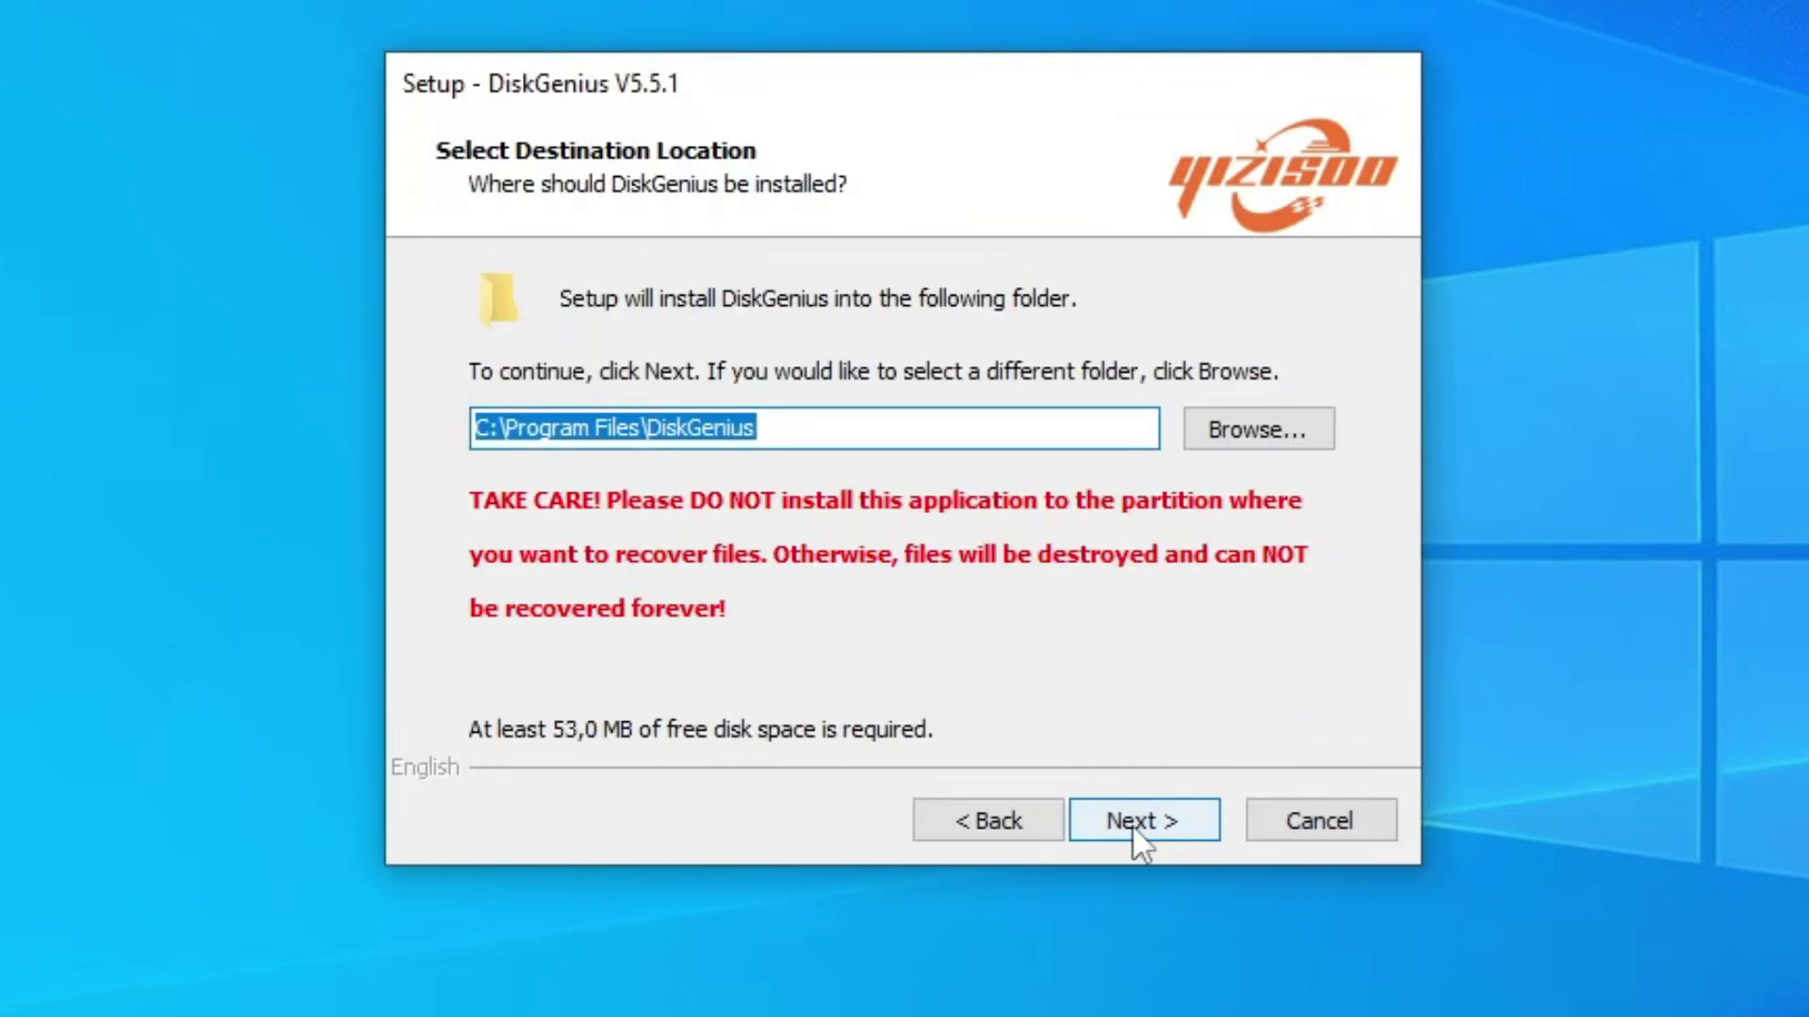
click(1139, 838)
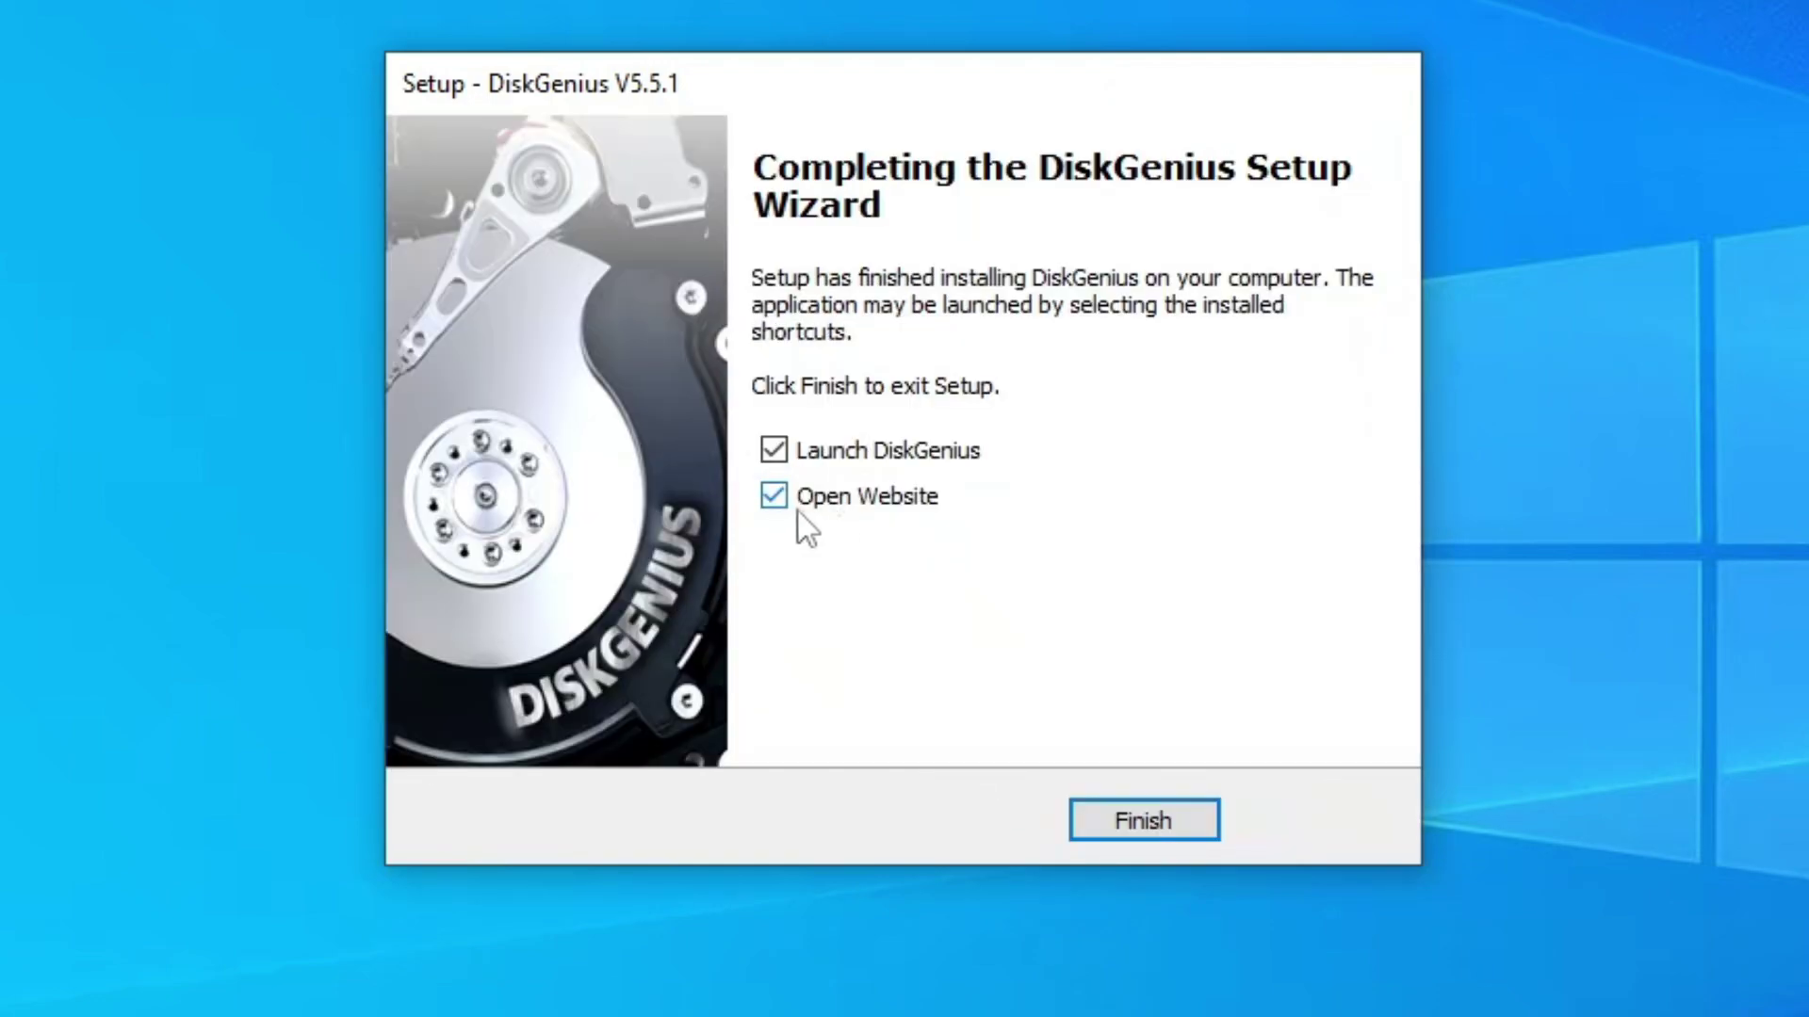
click(775, 501)
click(1175, 820)
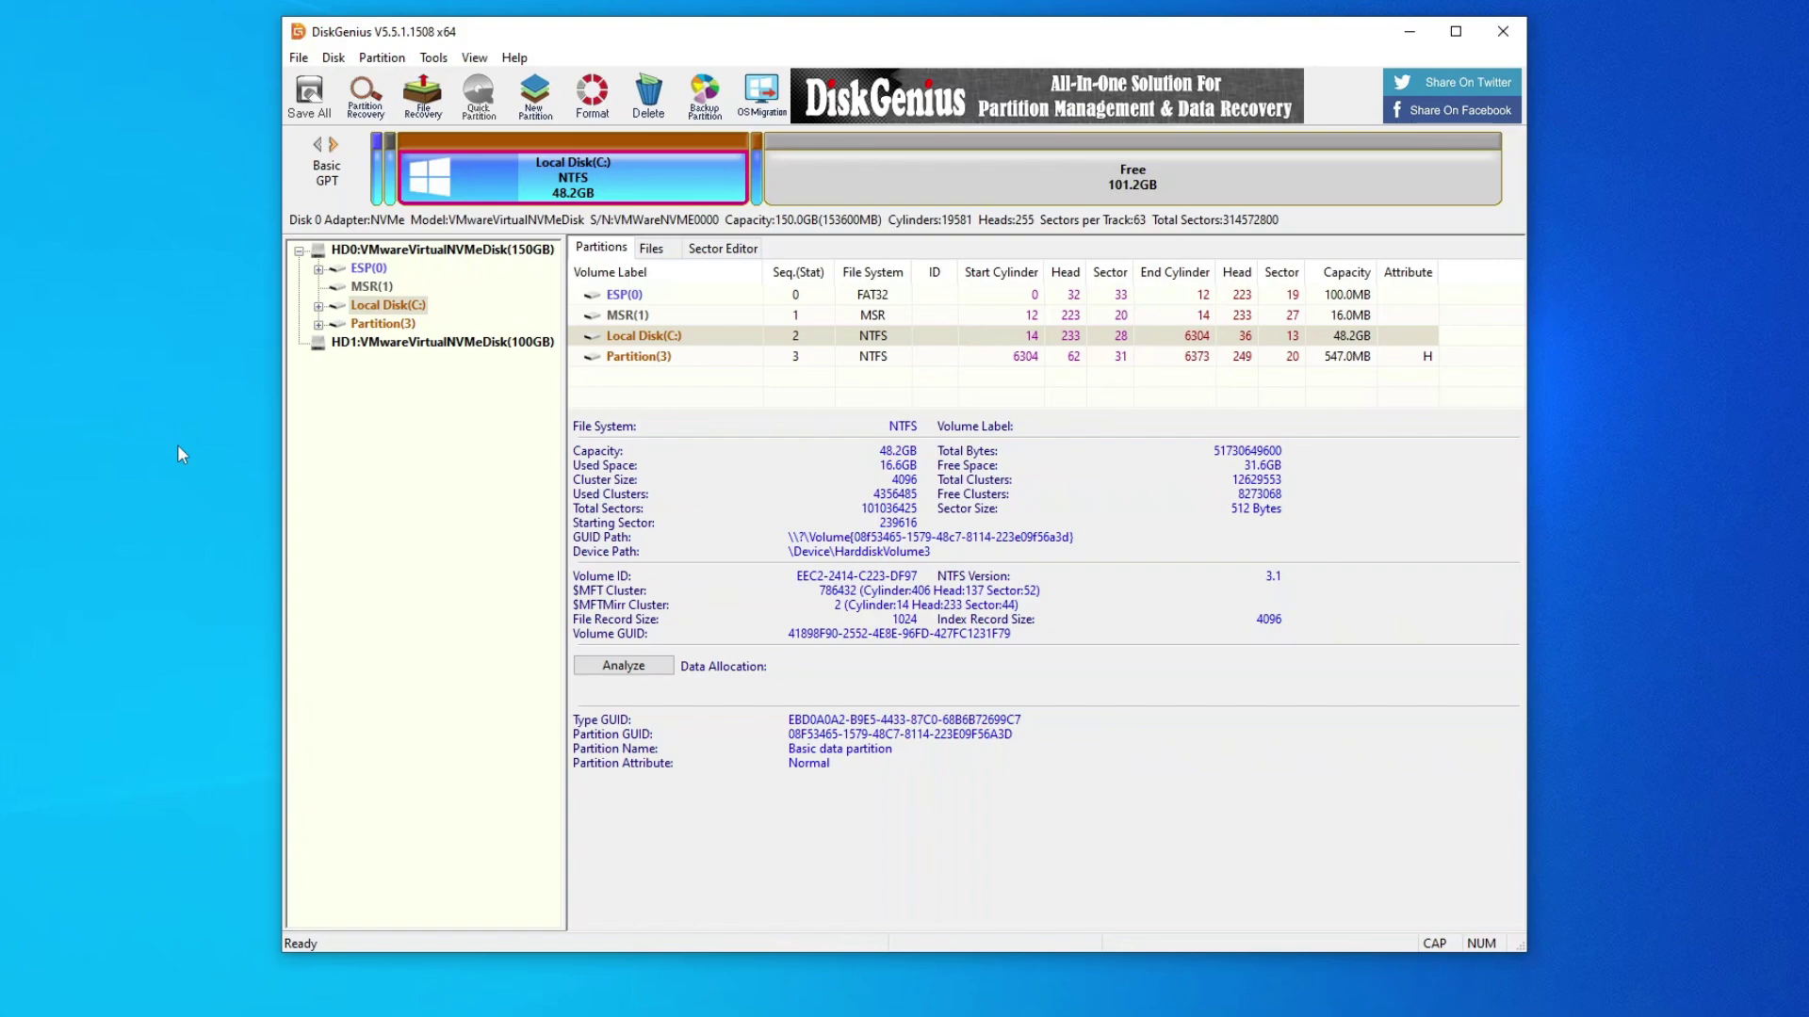
Configure a system migration to the 100 GB disk HD1, enlarging the target system partition to 99.4 GB
click(759, 106)
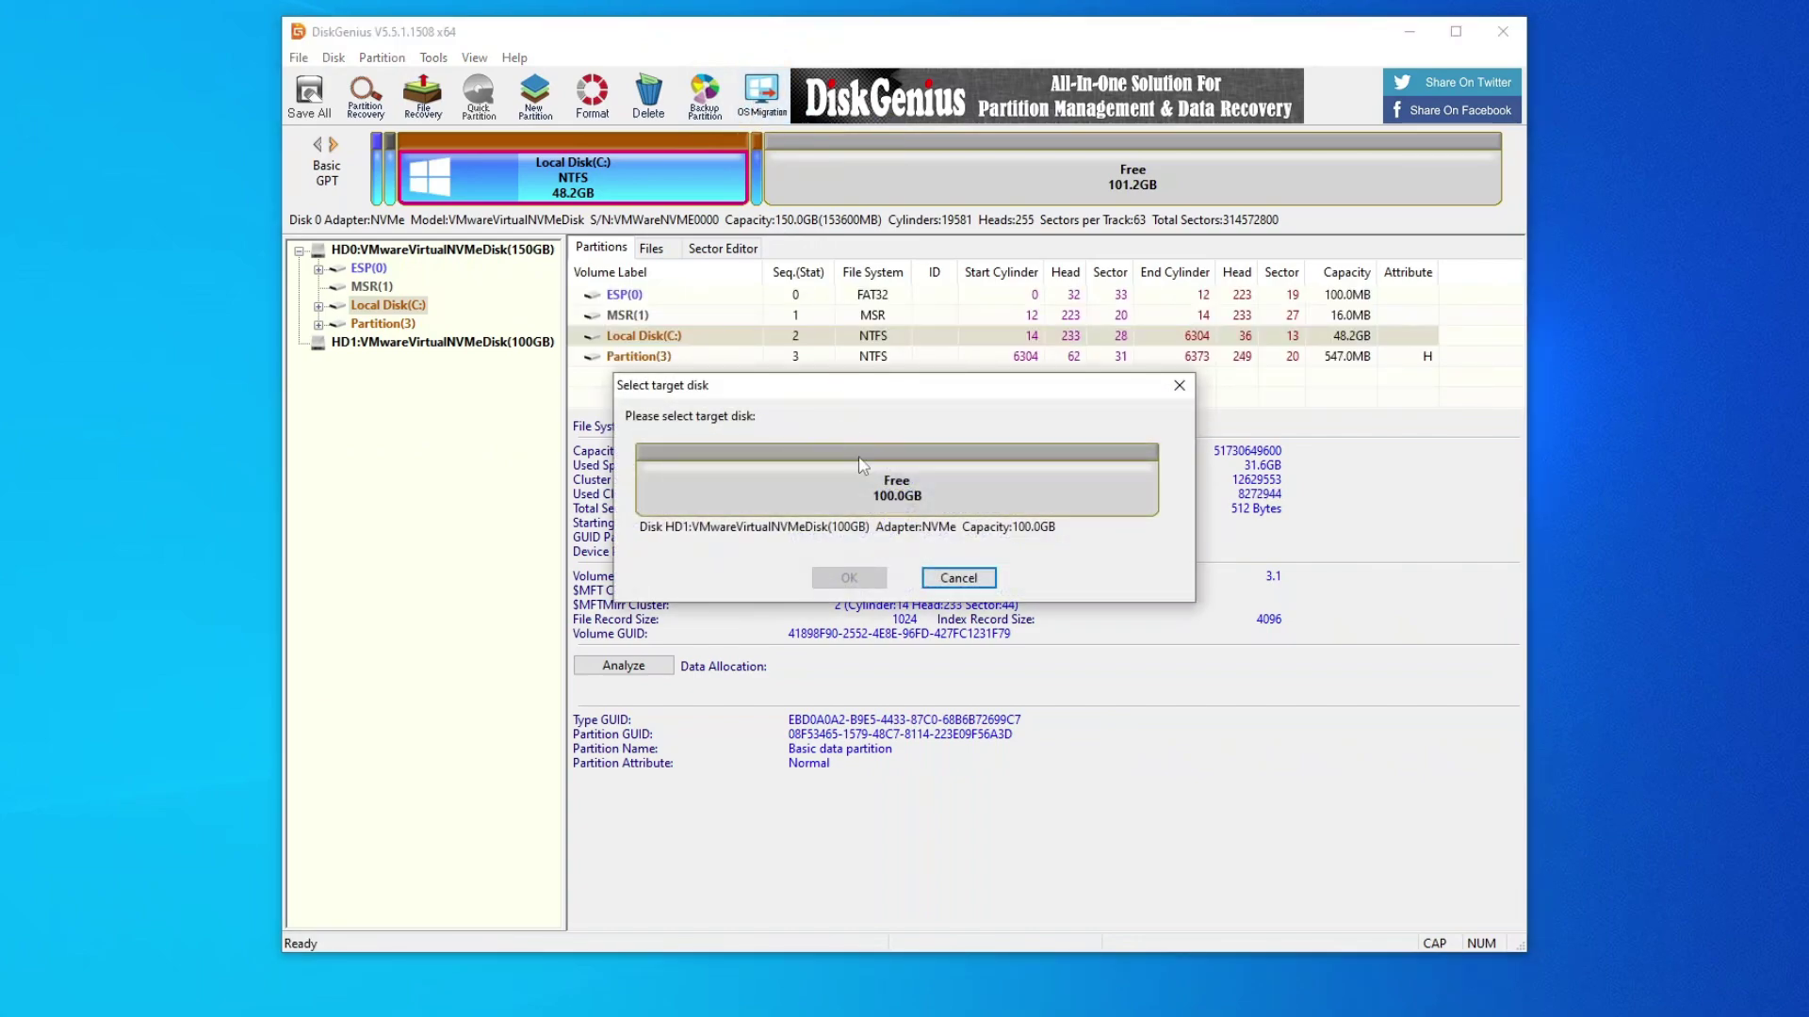
click(798, 490)
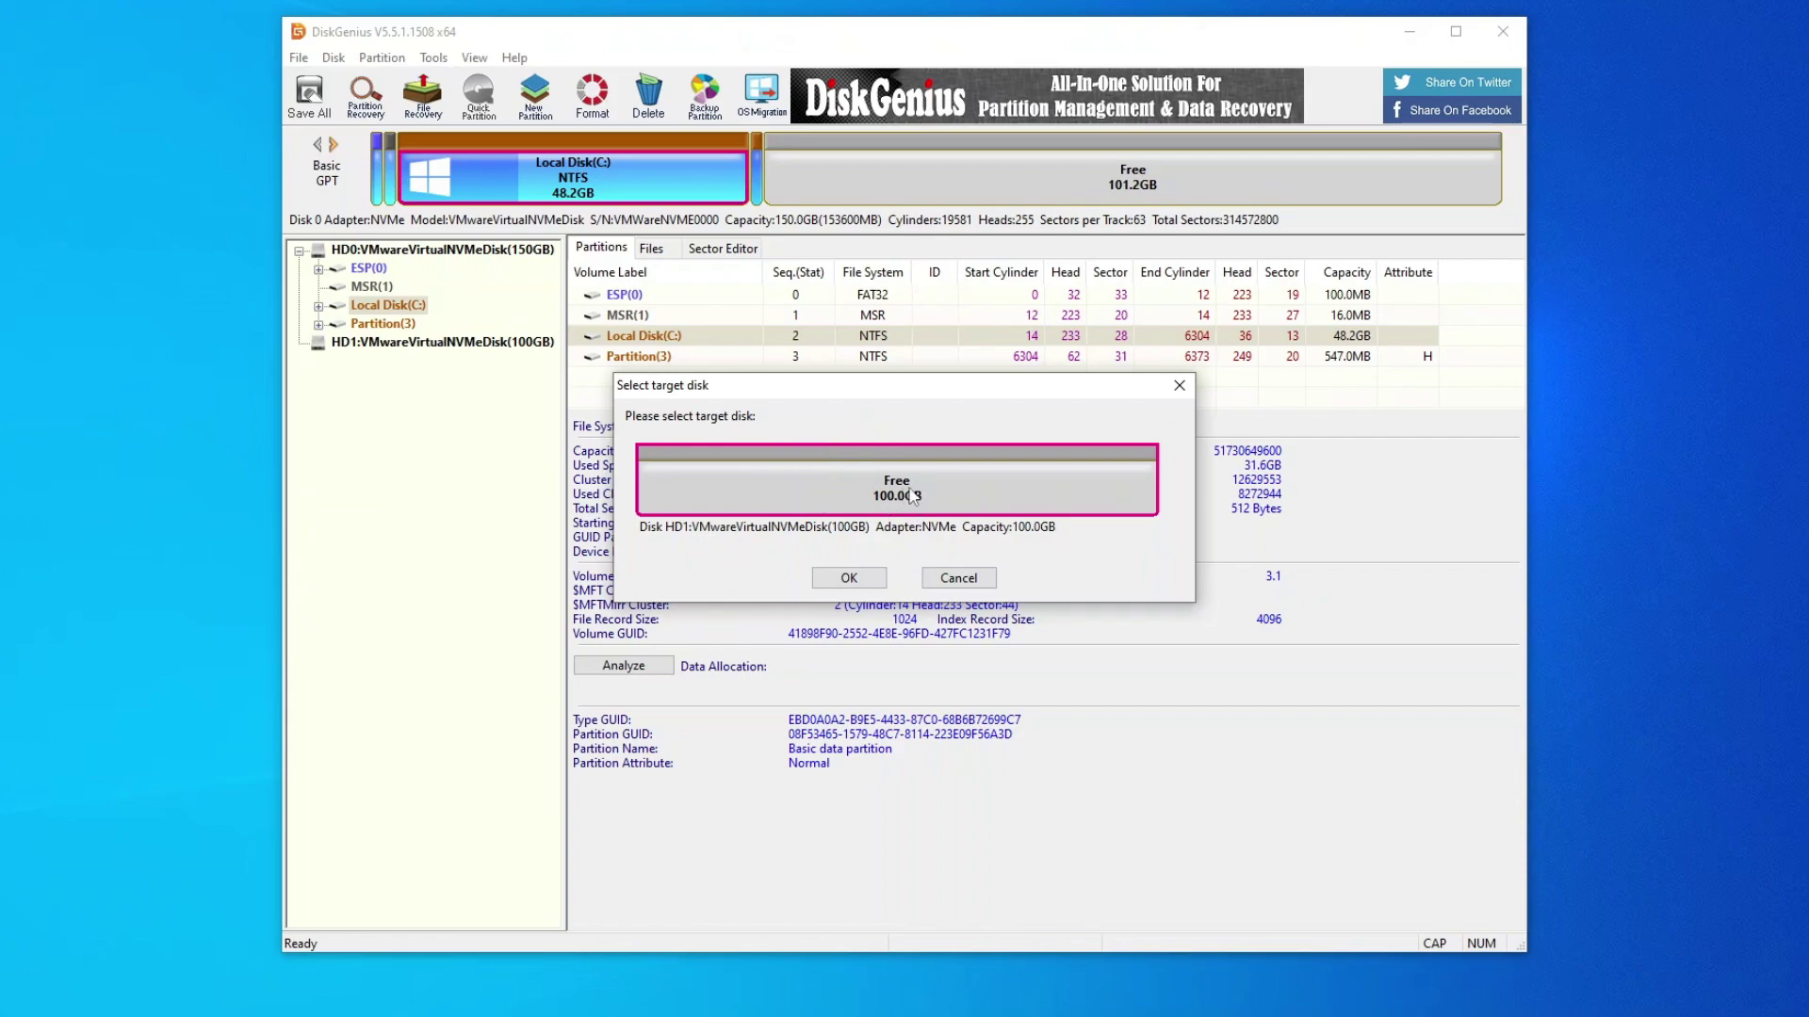
click(852, 578)
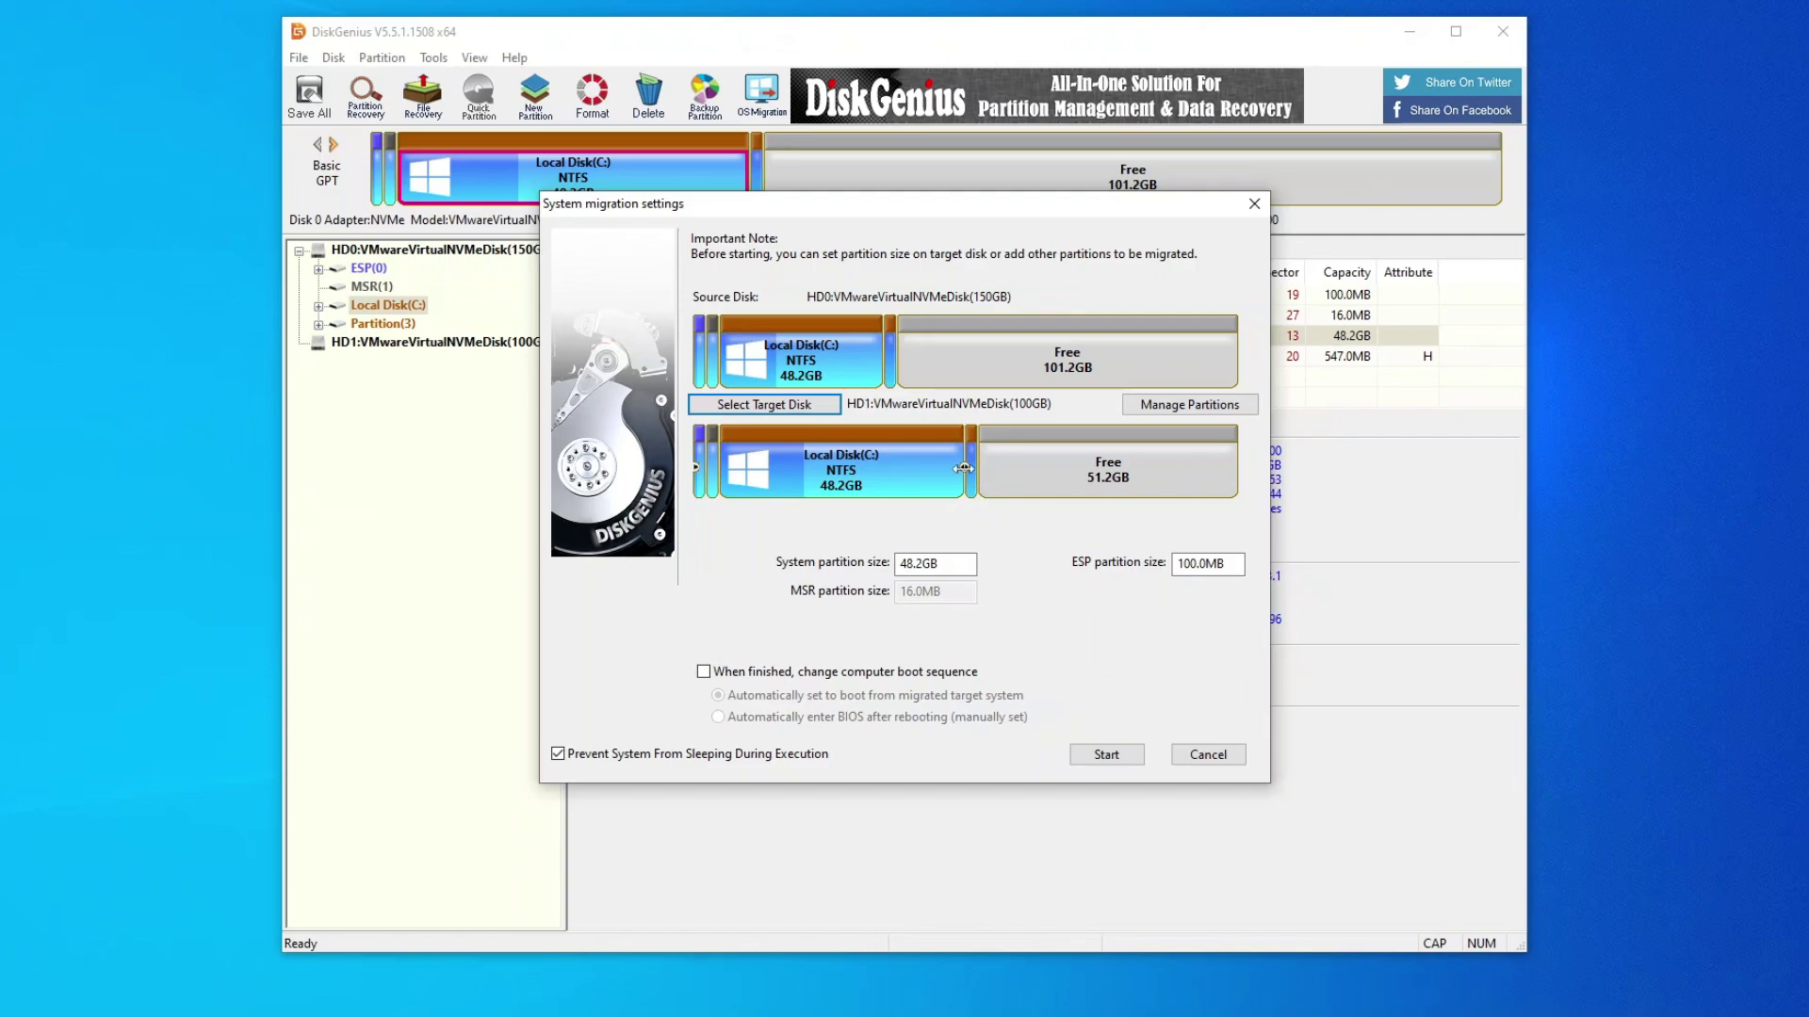
drag(963, 468, 917, 466)
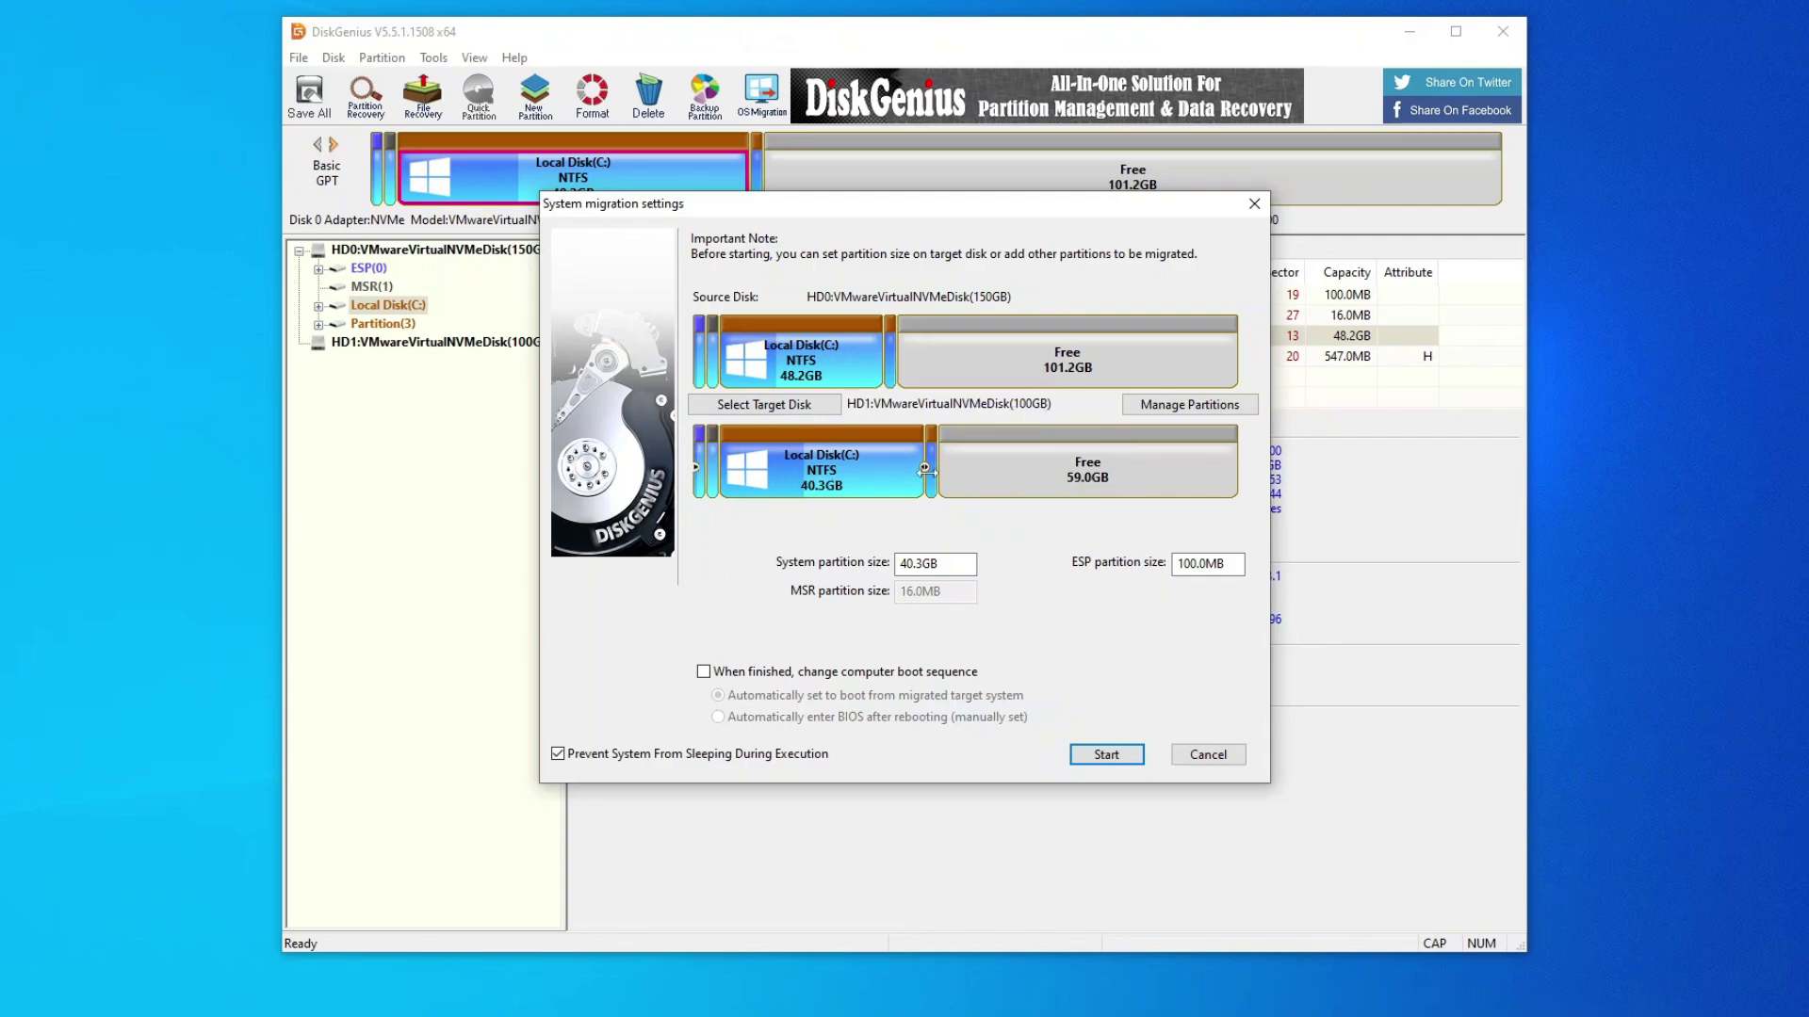
drag(924, 468, 1253, 480)
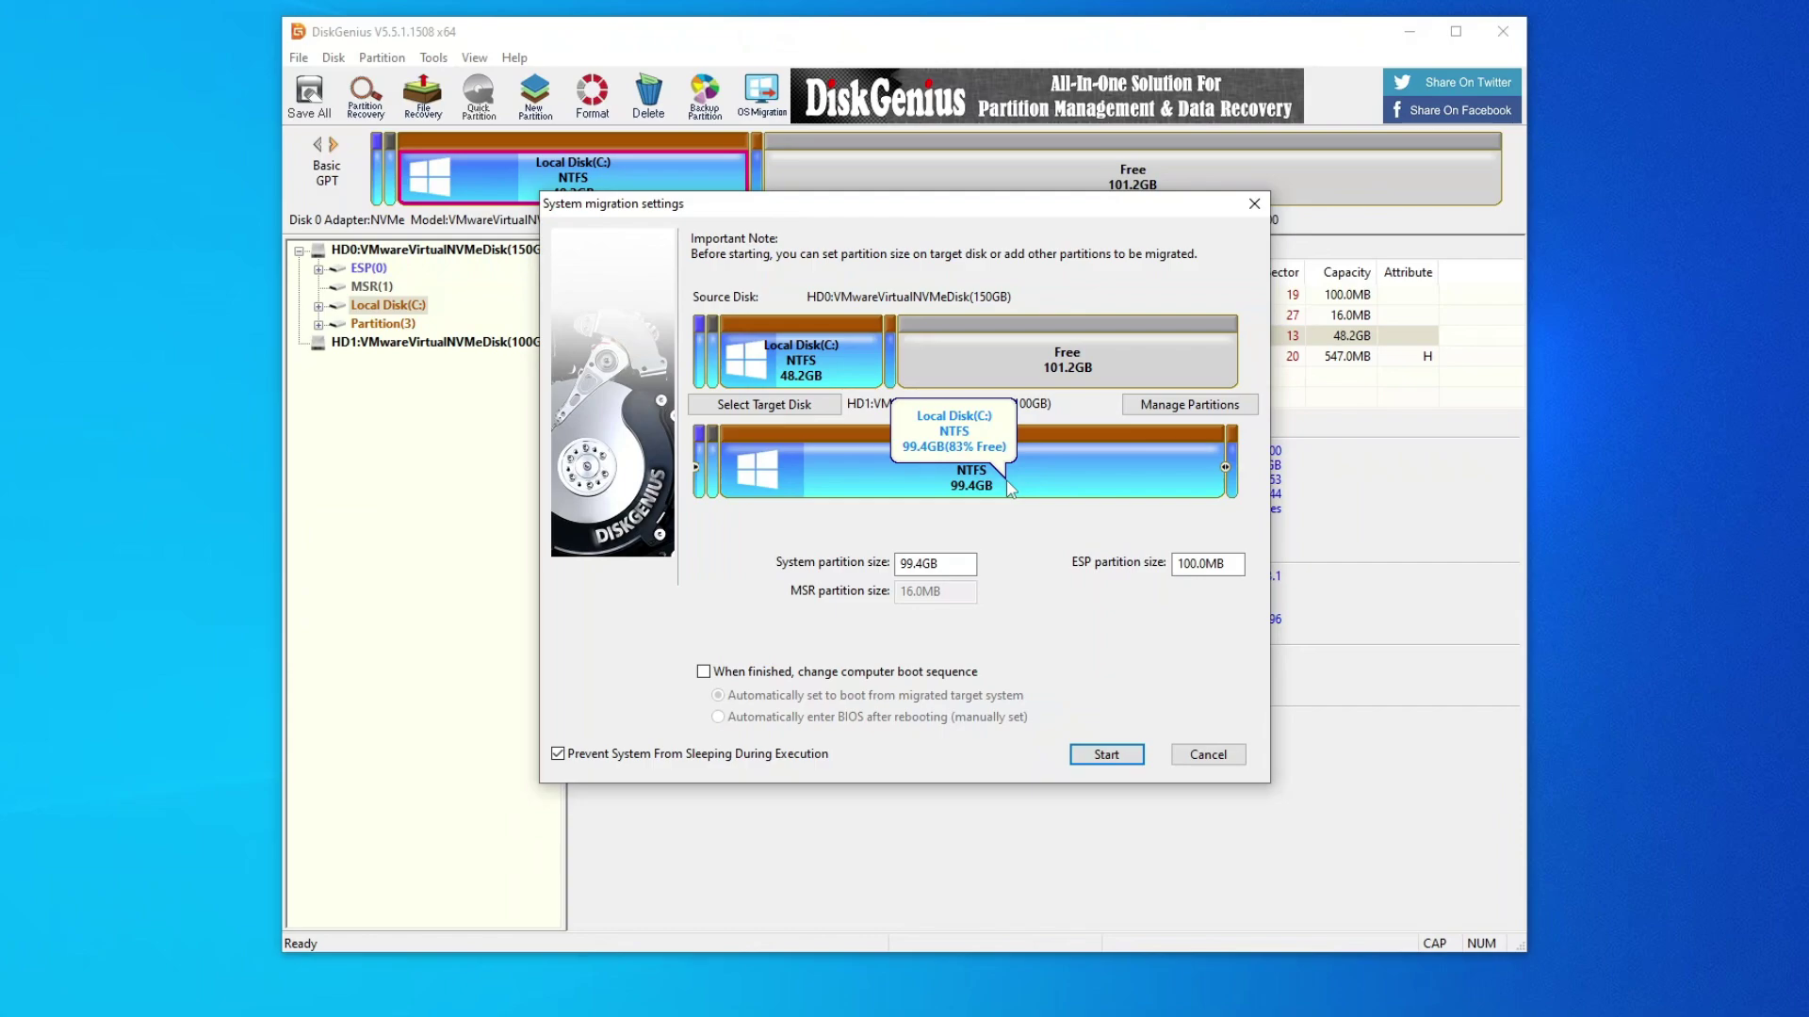
Start the system migration as far as the choice of migration method, and cancel it along with its settings
click(1104, 763)
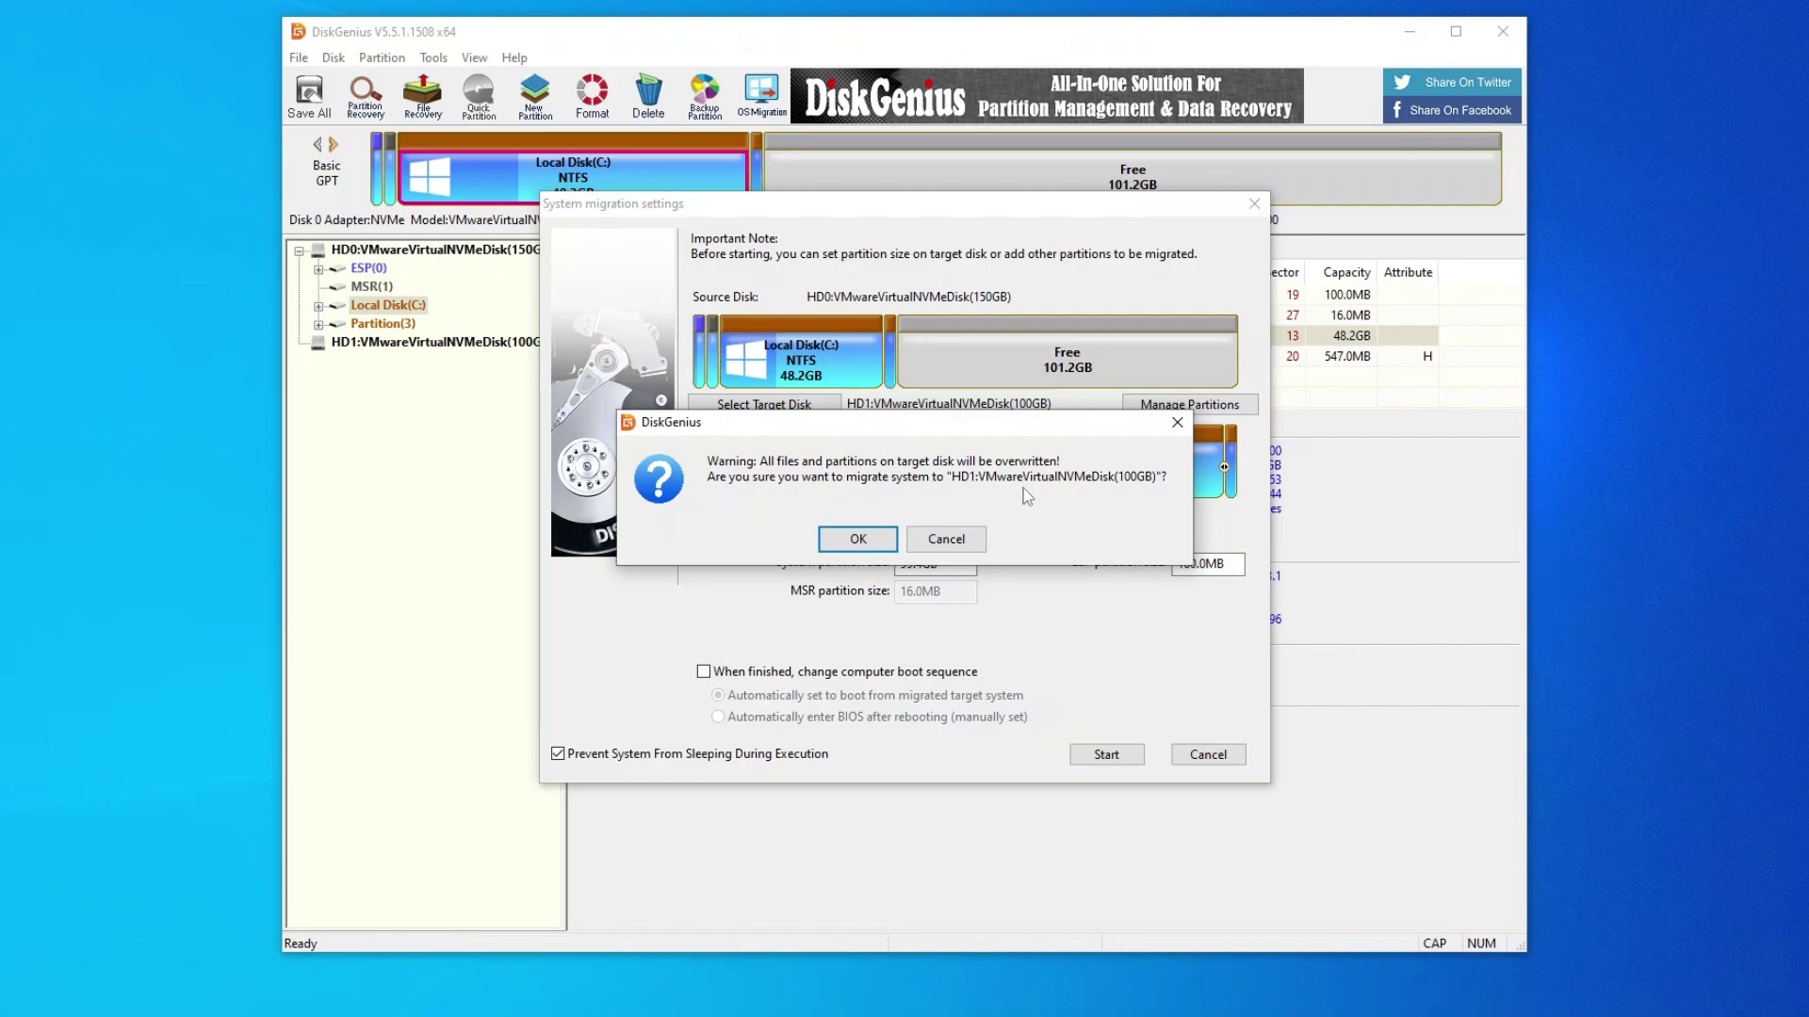
click(859, 541)
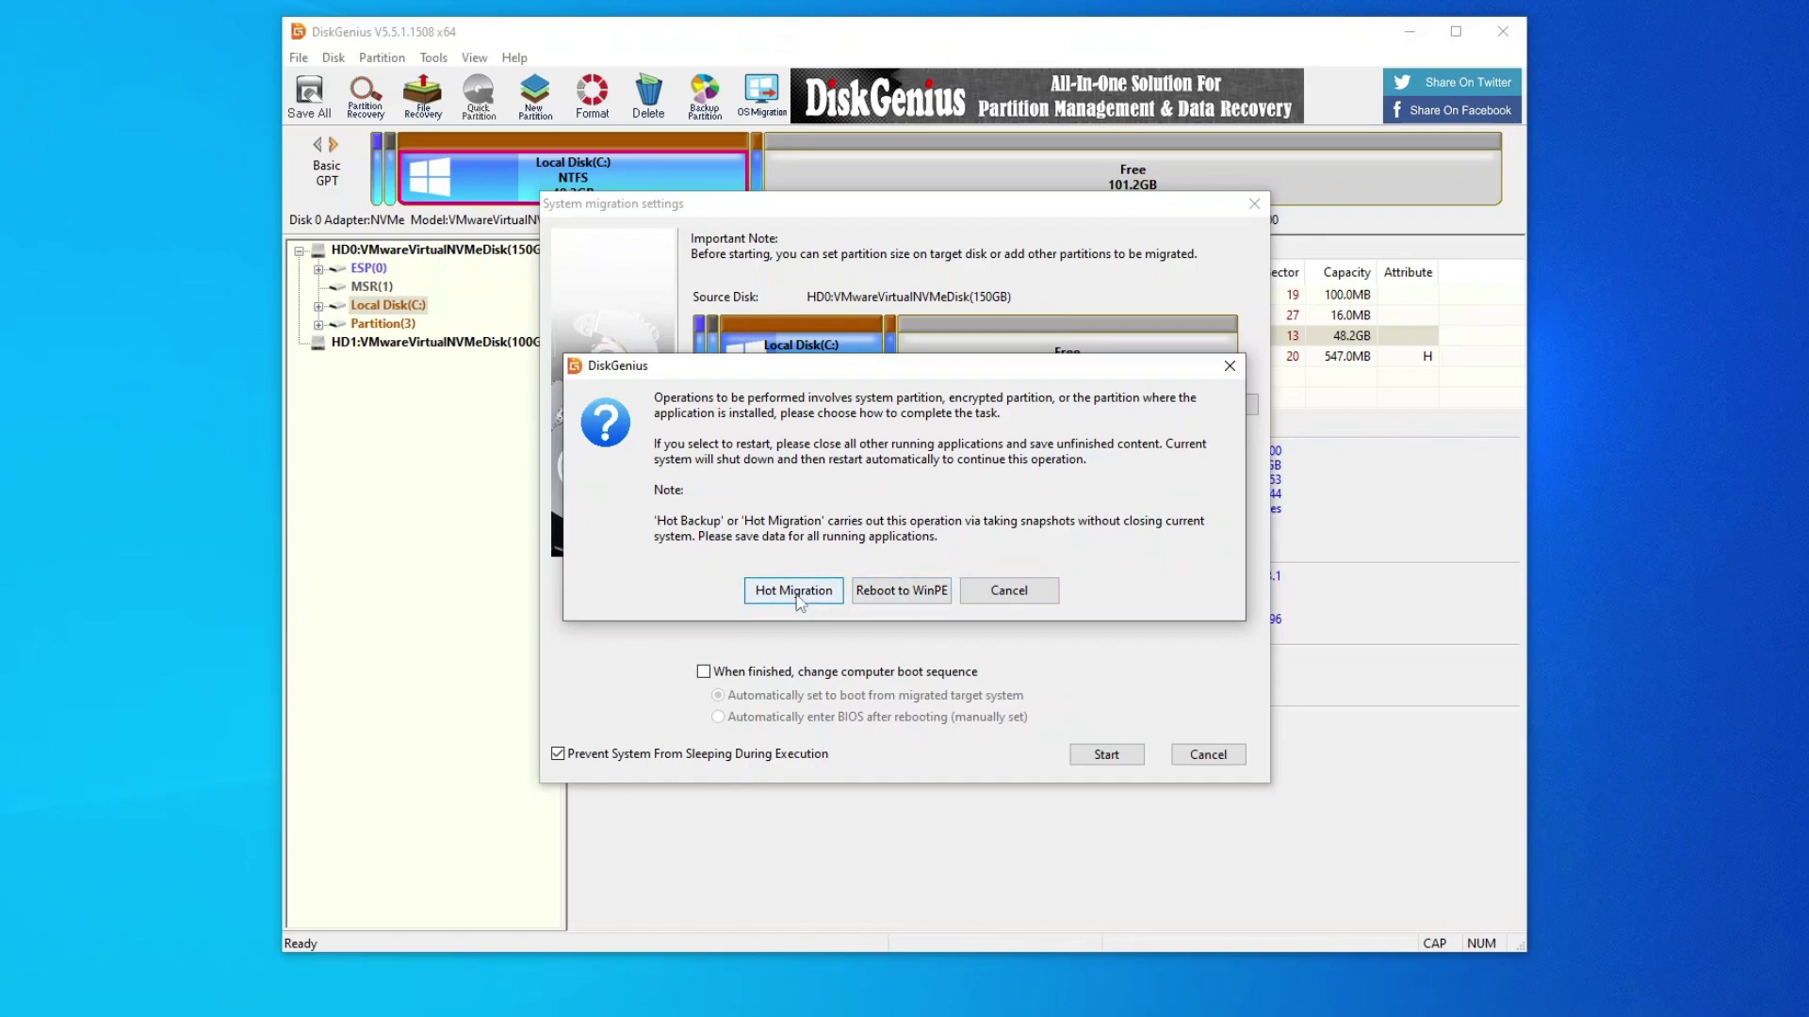
click(1024, 601)
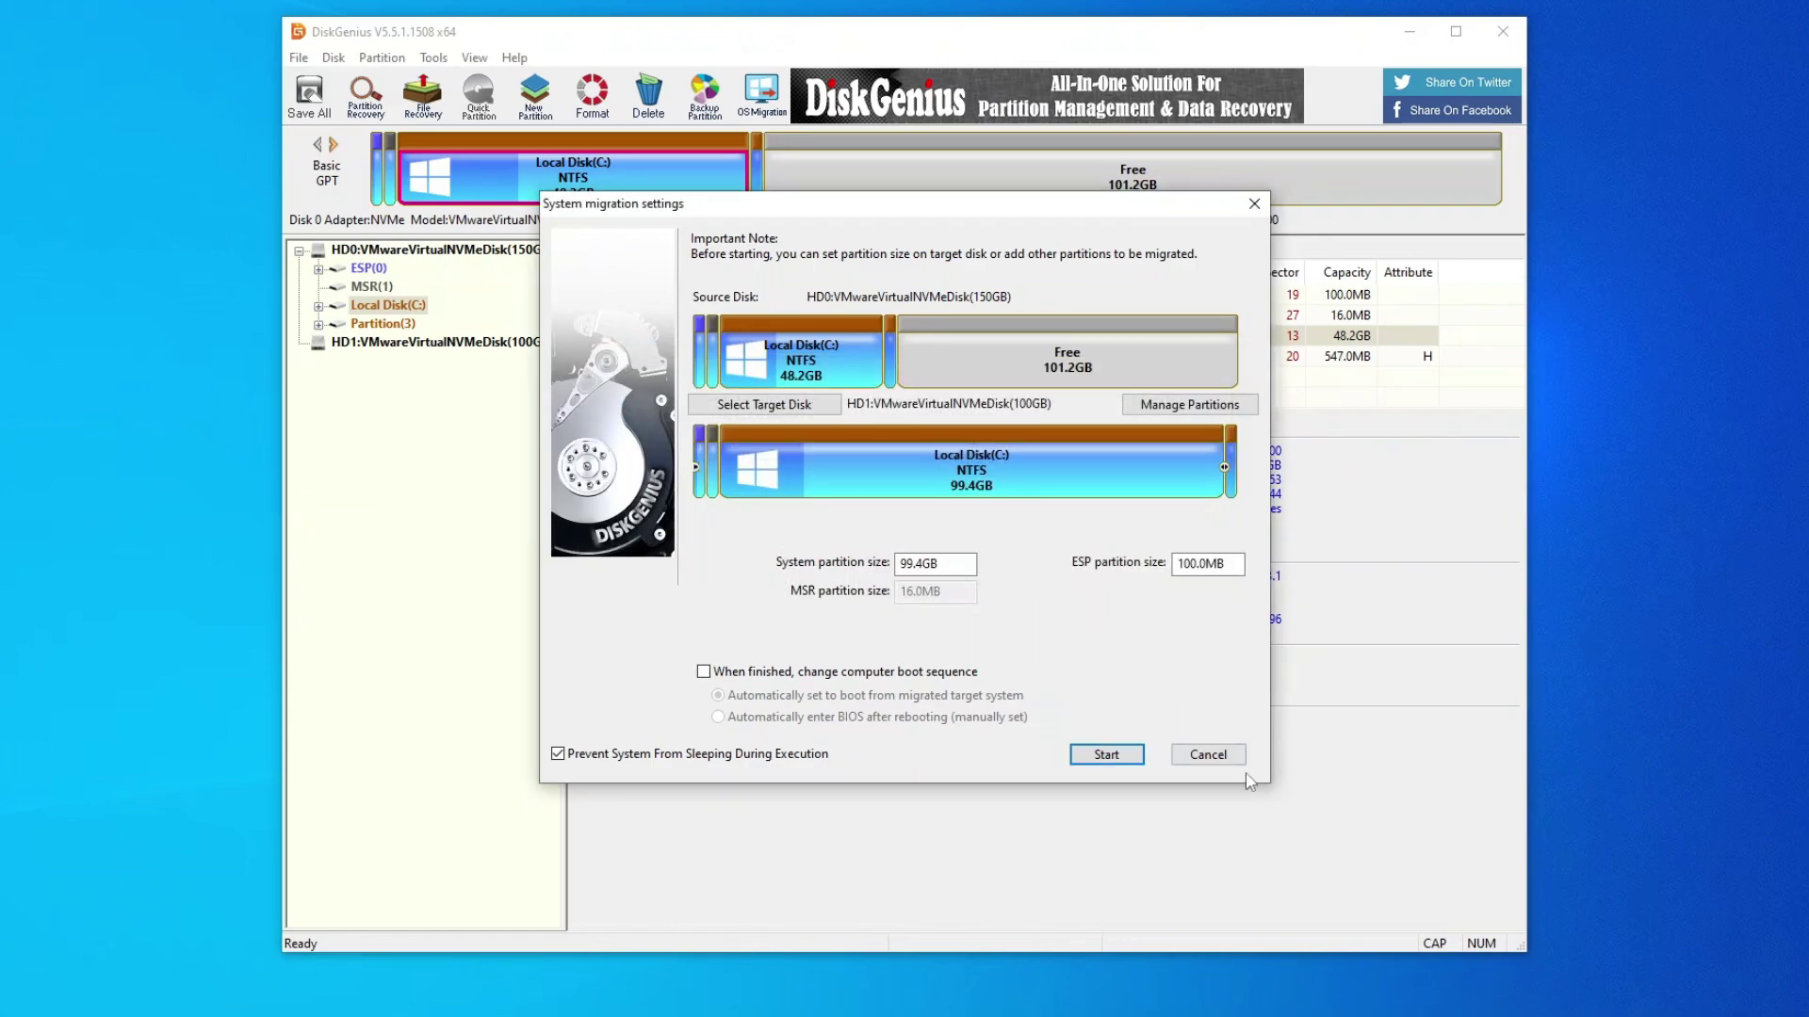
click(1220, 756)
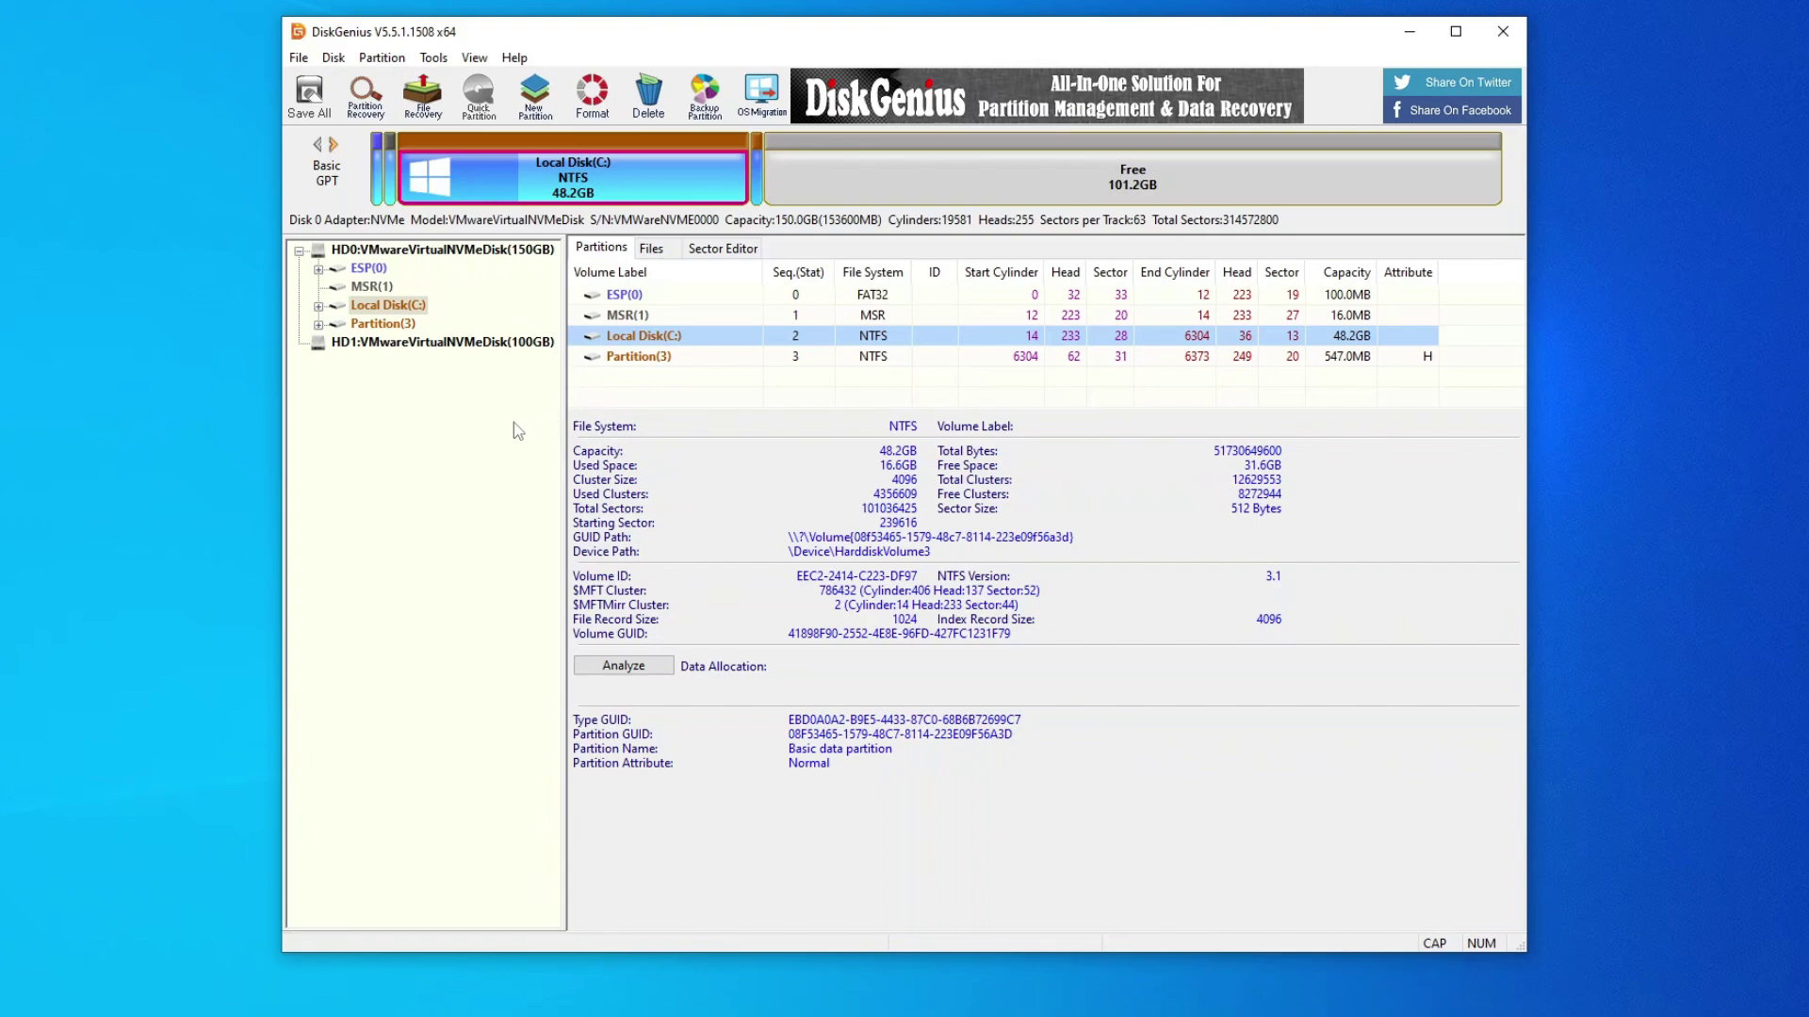
click(422, 253)
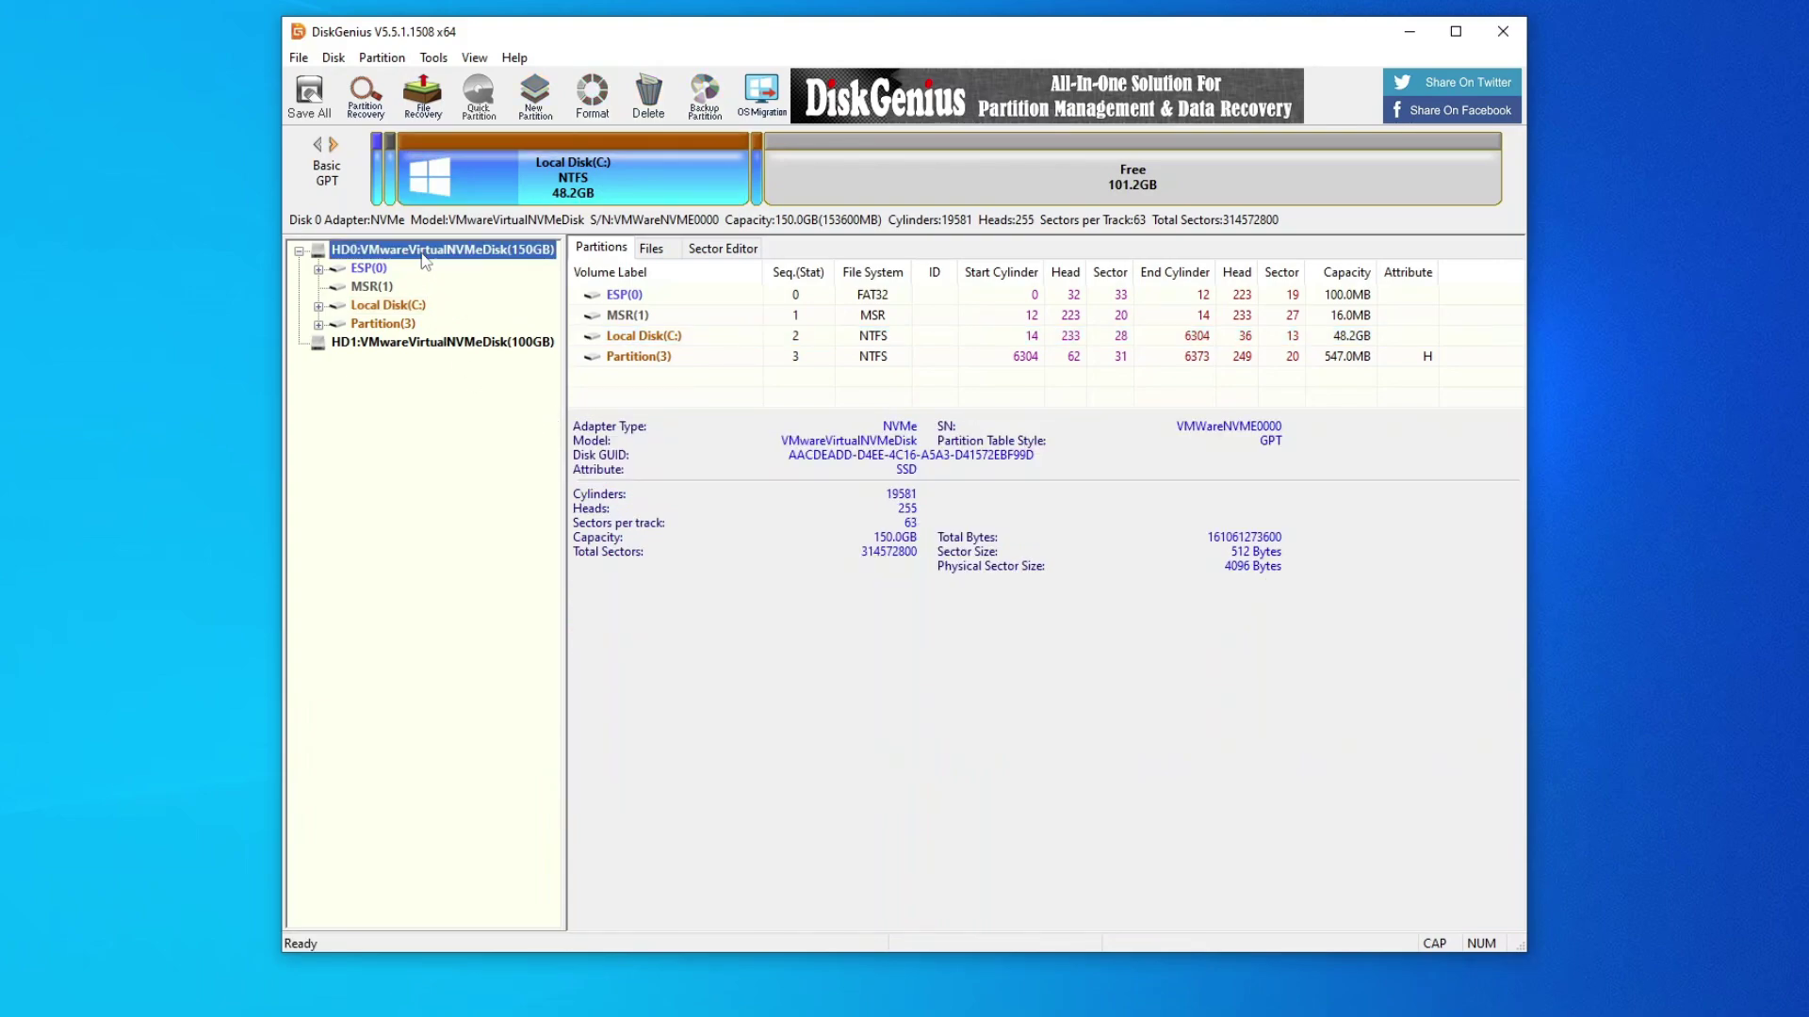
right_click(423, 254)
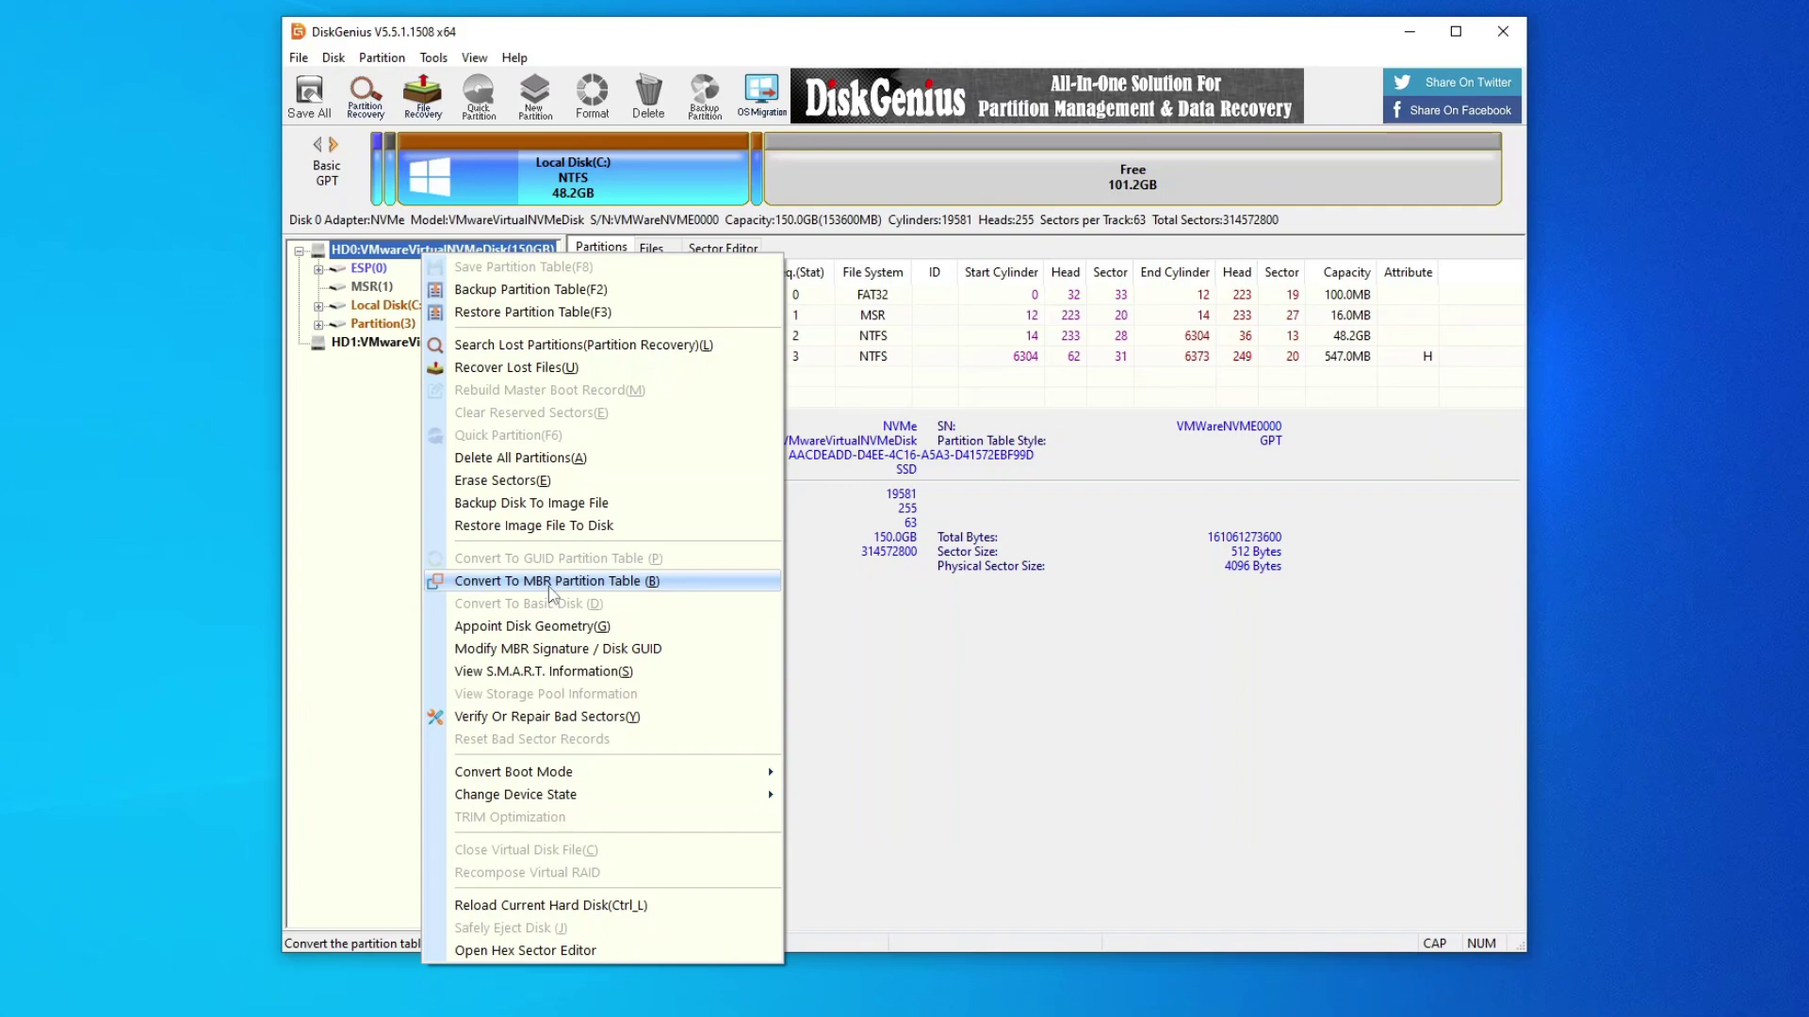
click(434, 59)
click(433, 58)
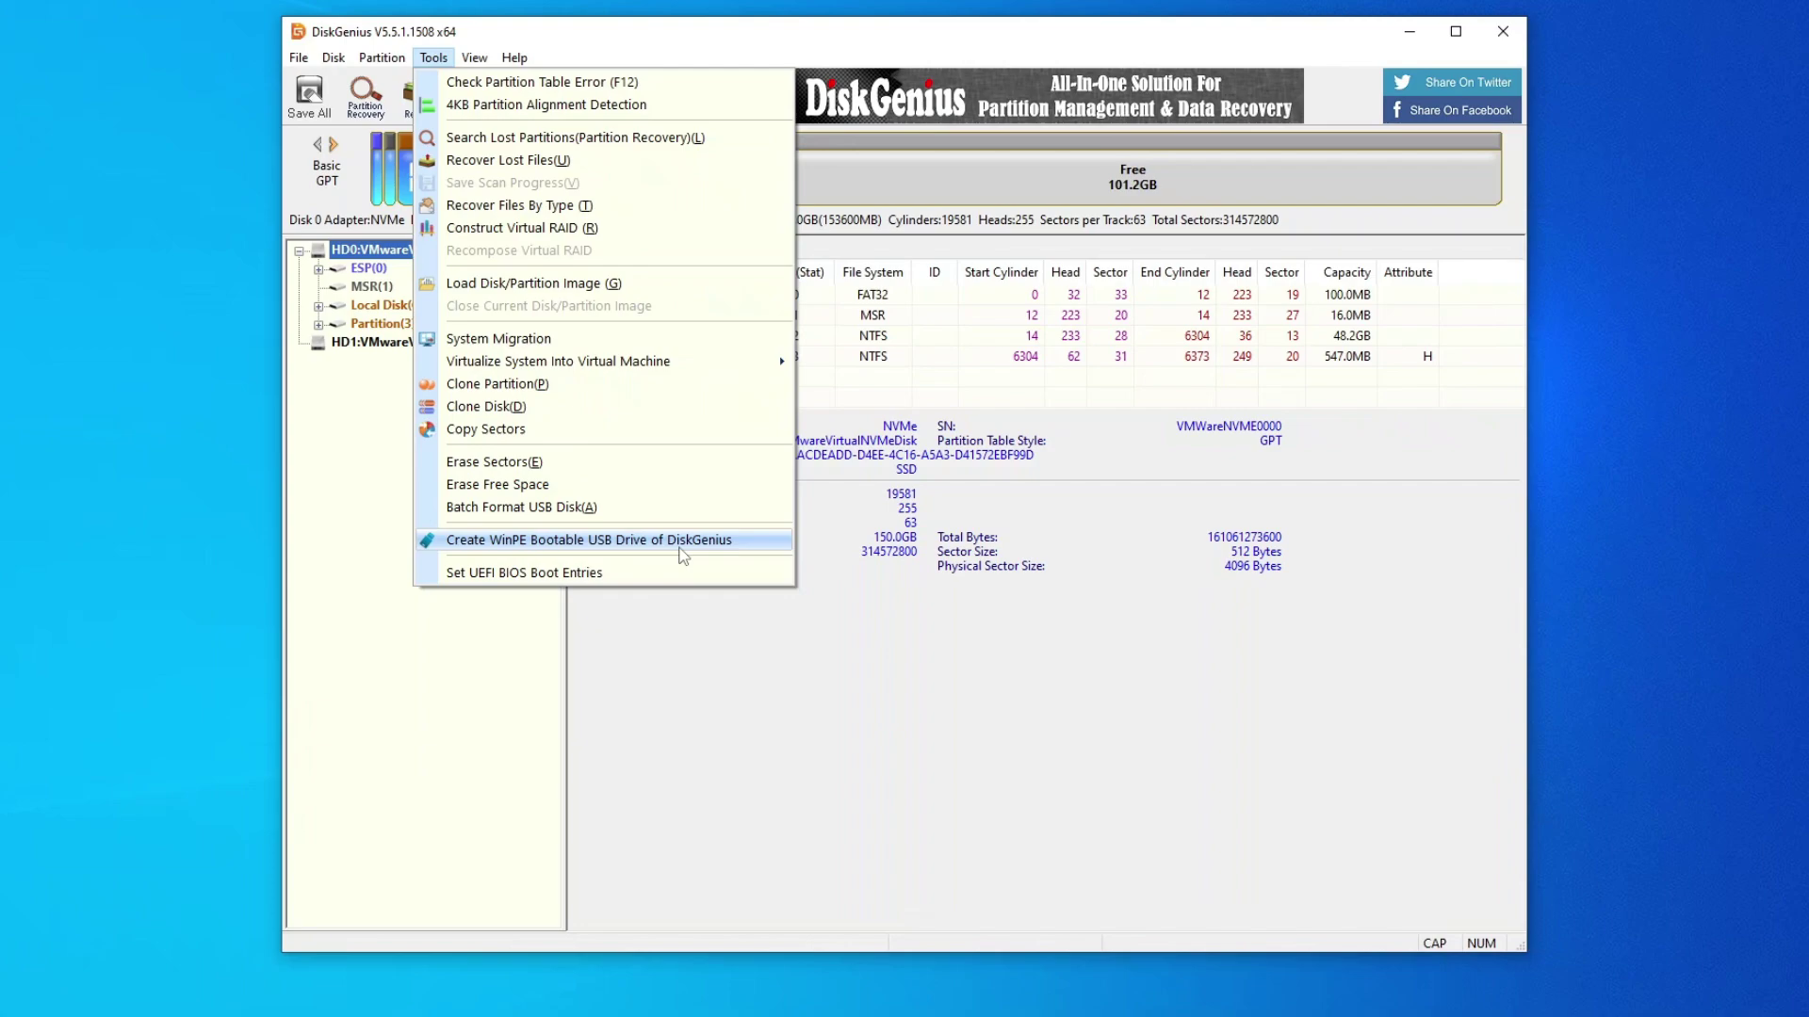
Create a 50 GB primary NTFS partition in the free space of the 150 GB disk HD0
click(782, 179)
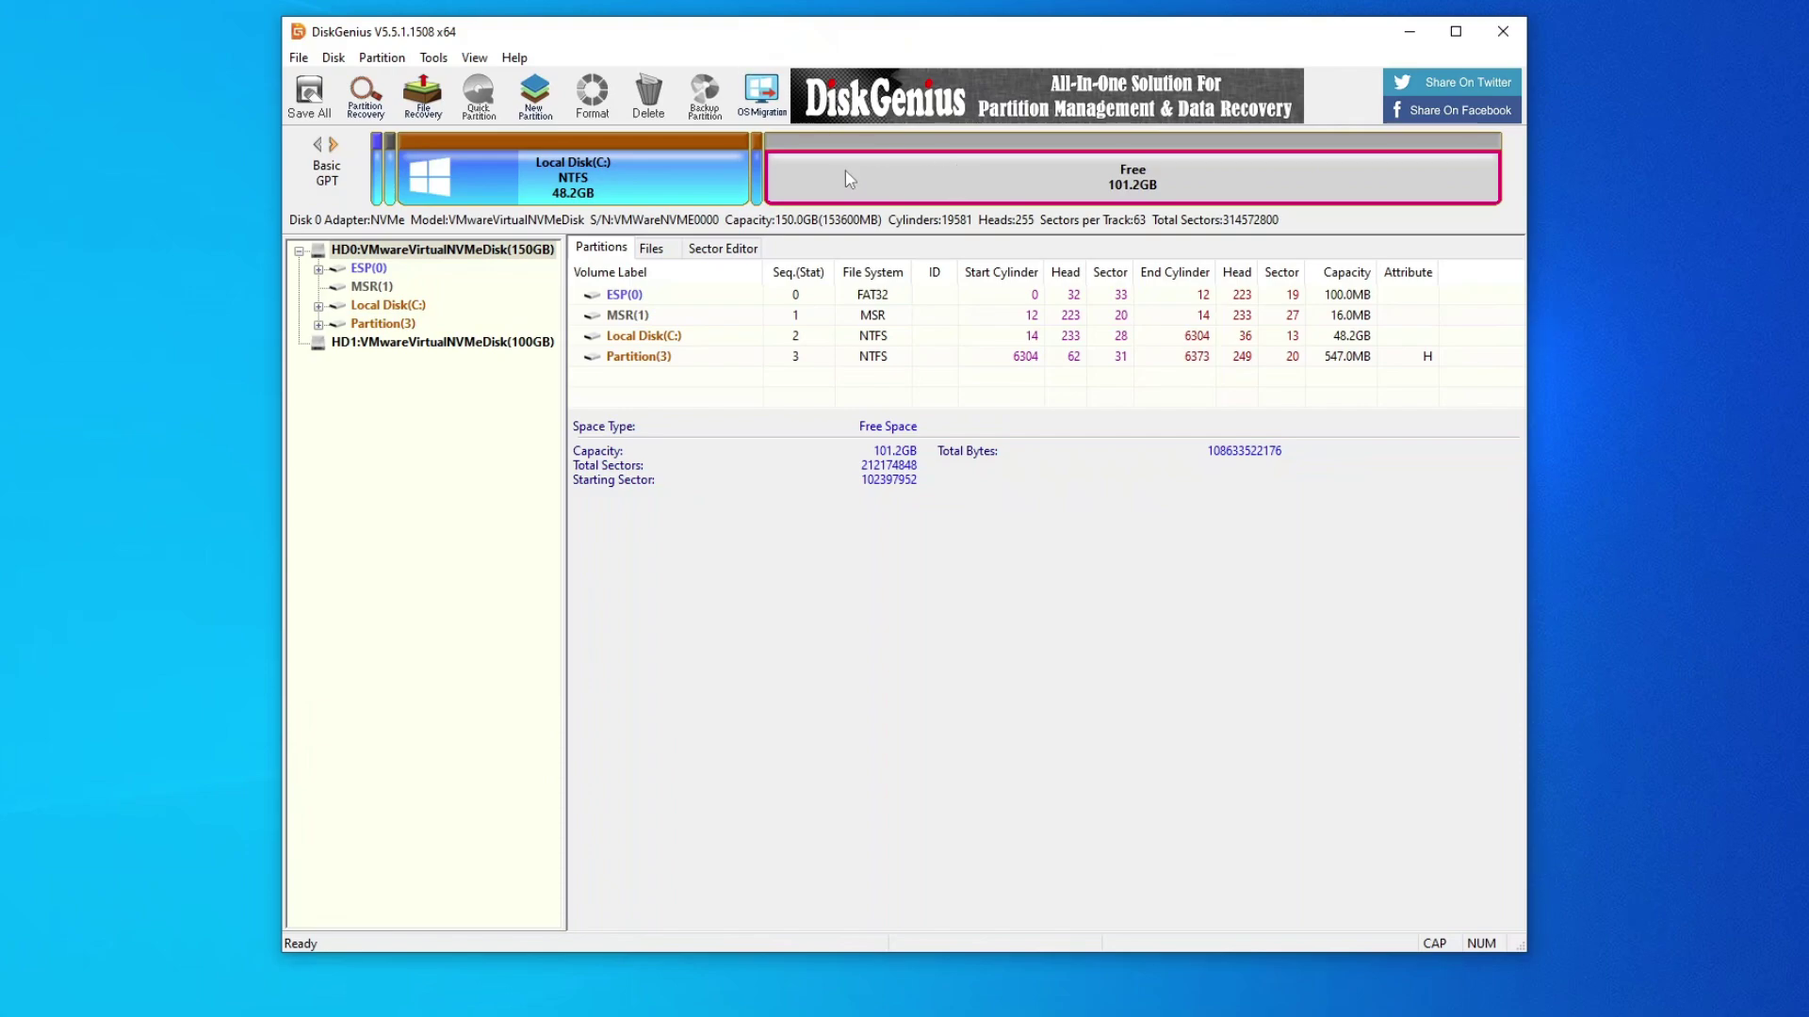
right_click(900, 179)
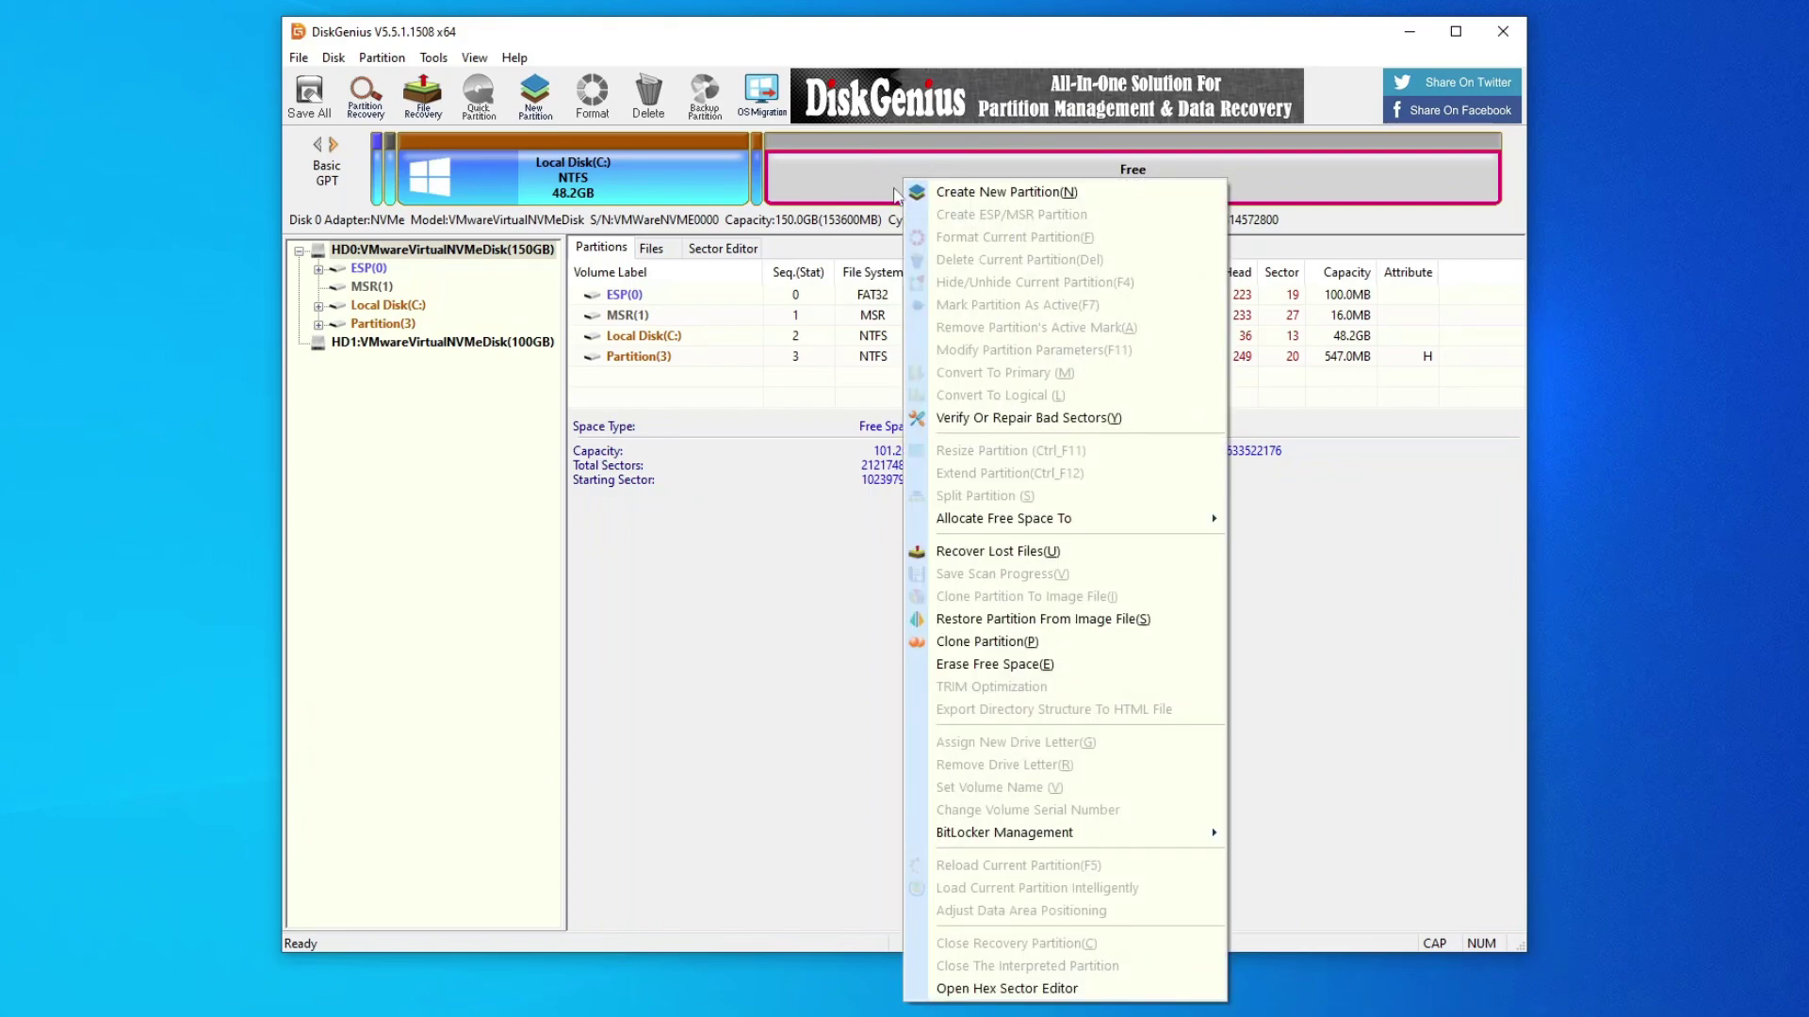
click(947, 192)
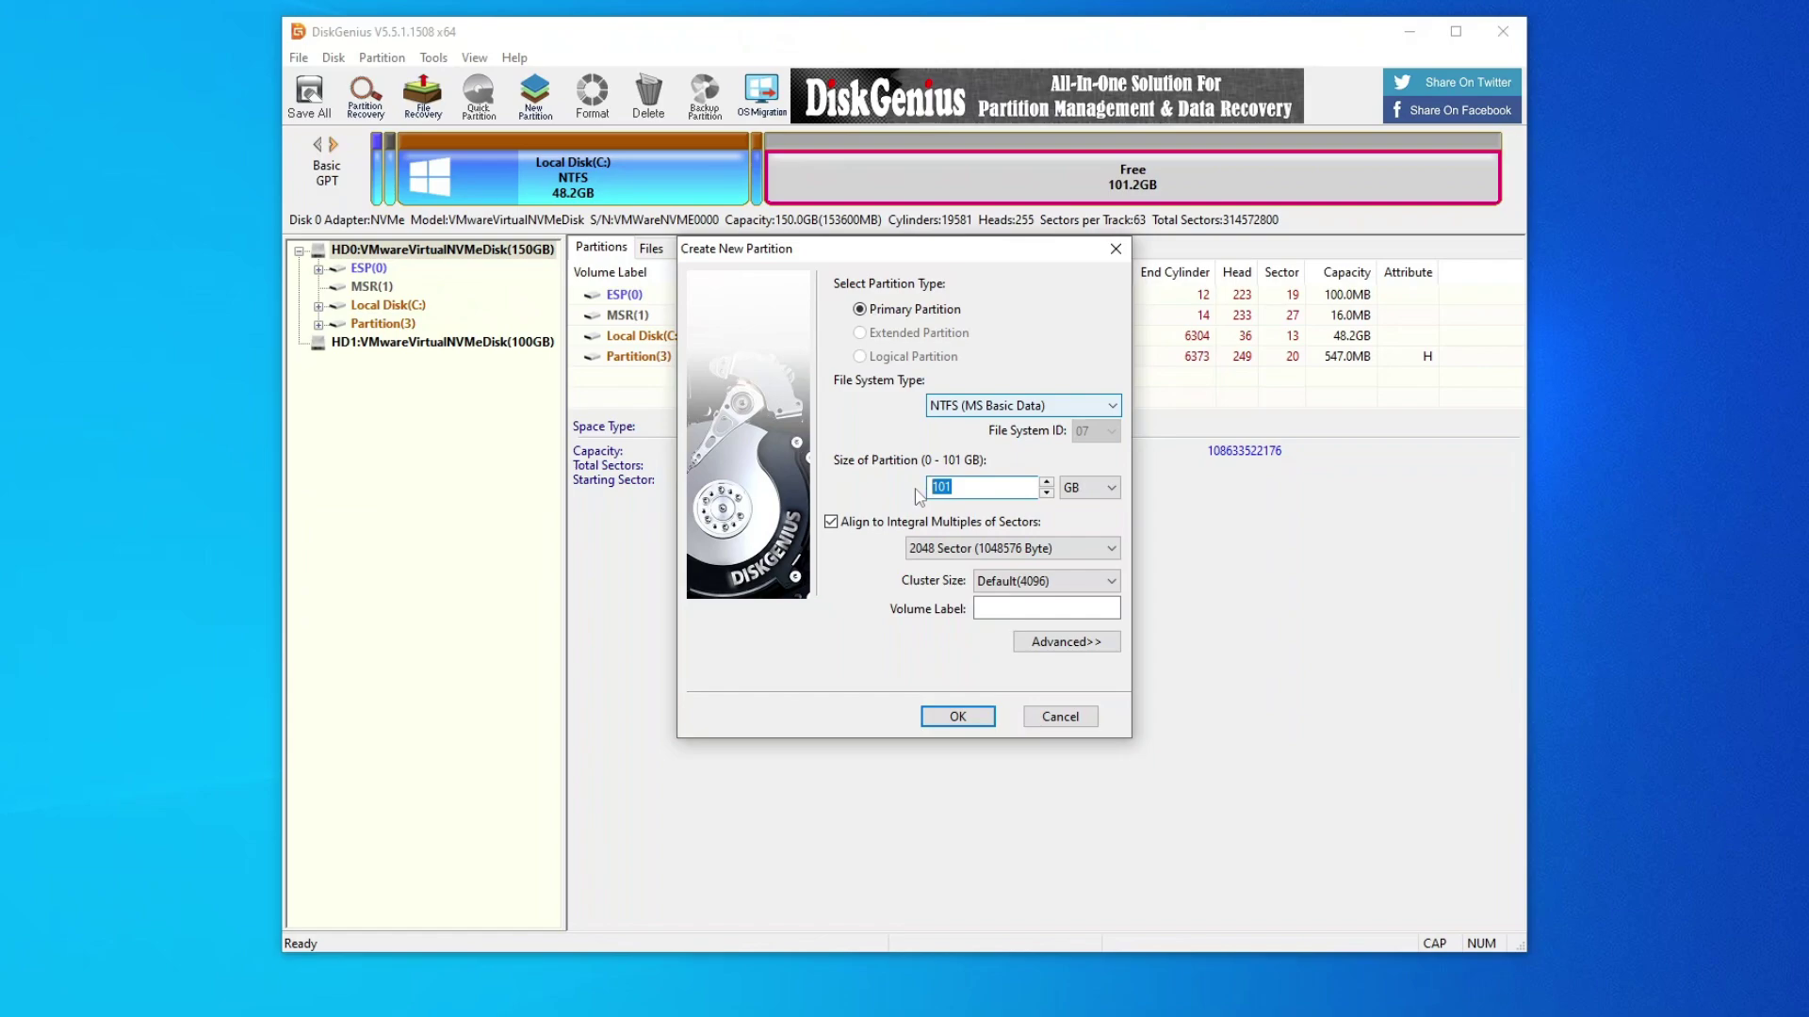
text(50)
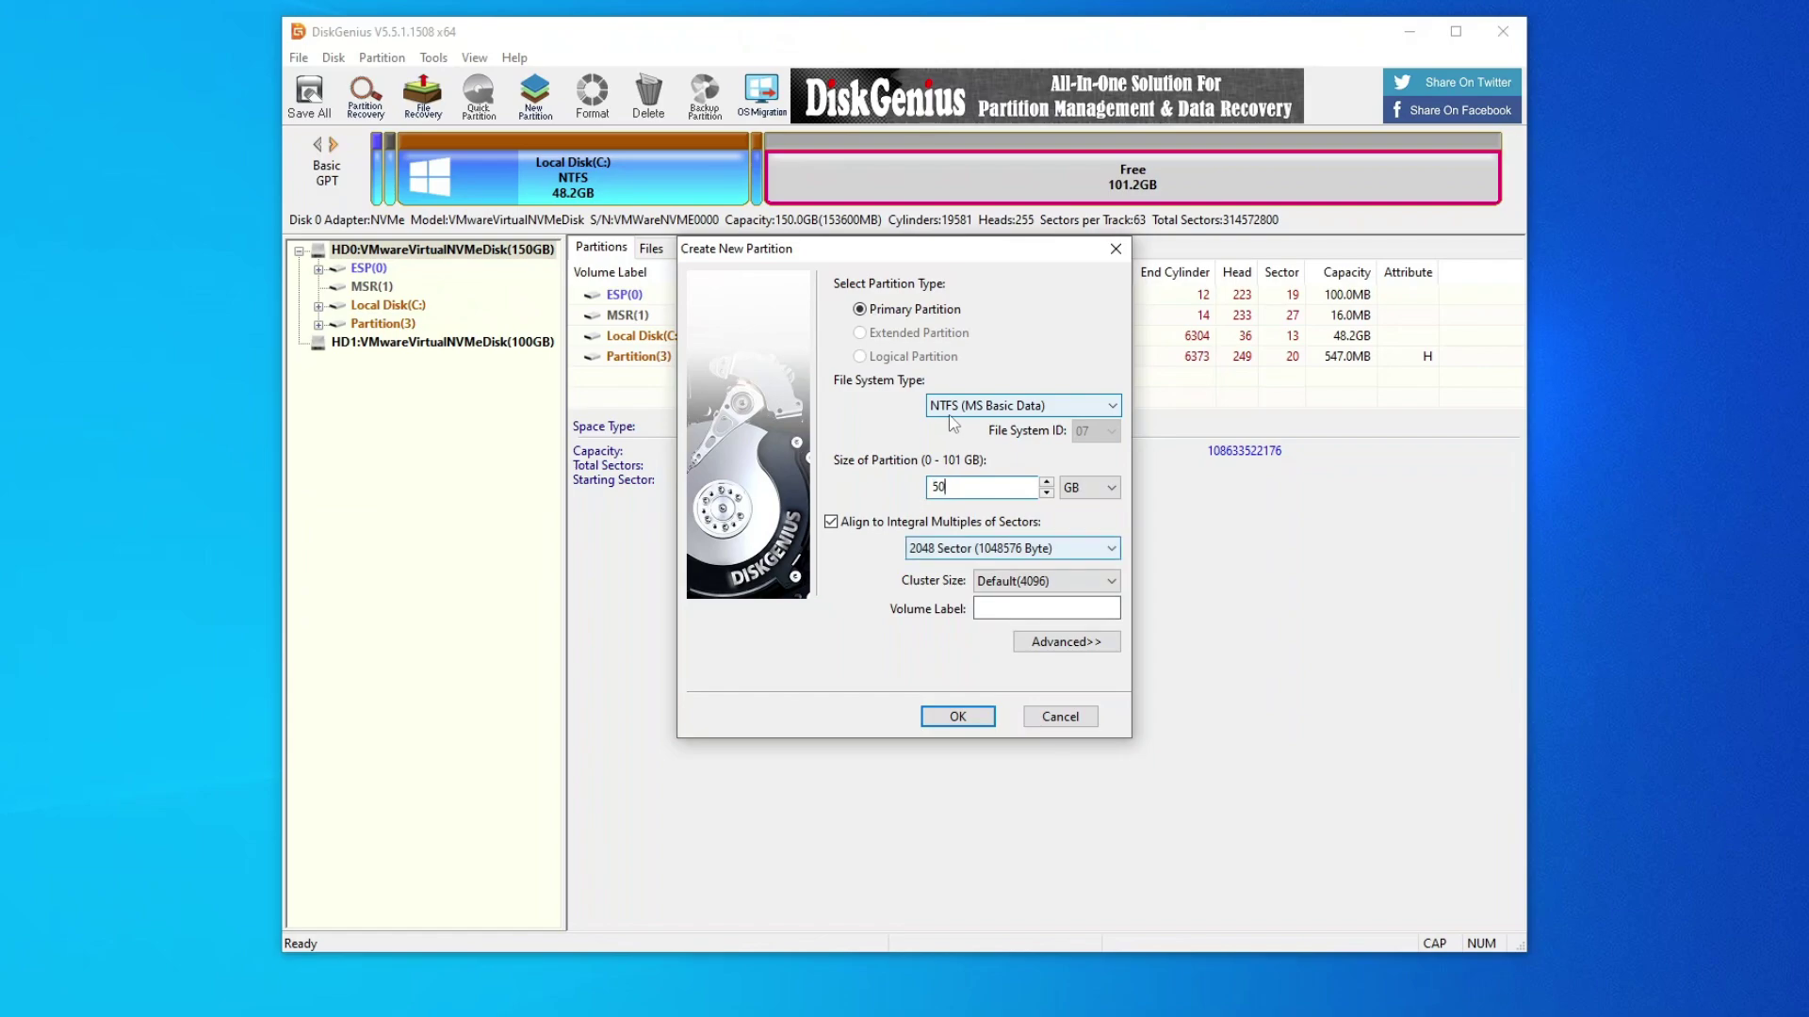
click(954, 716)
Create a primary NTFS partition from all the remaining free space on HD0
right_click(1263, 173)
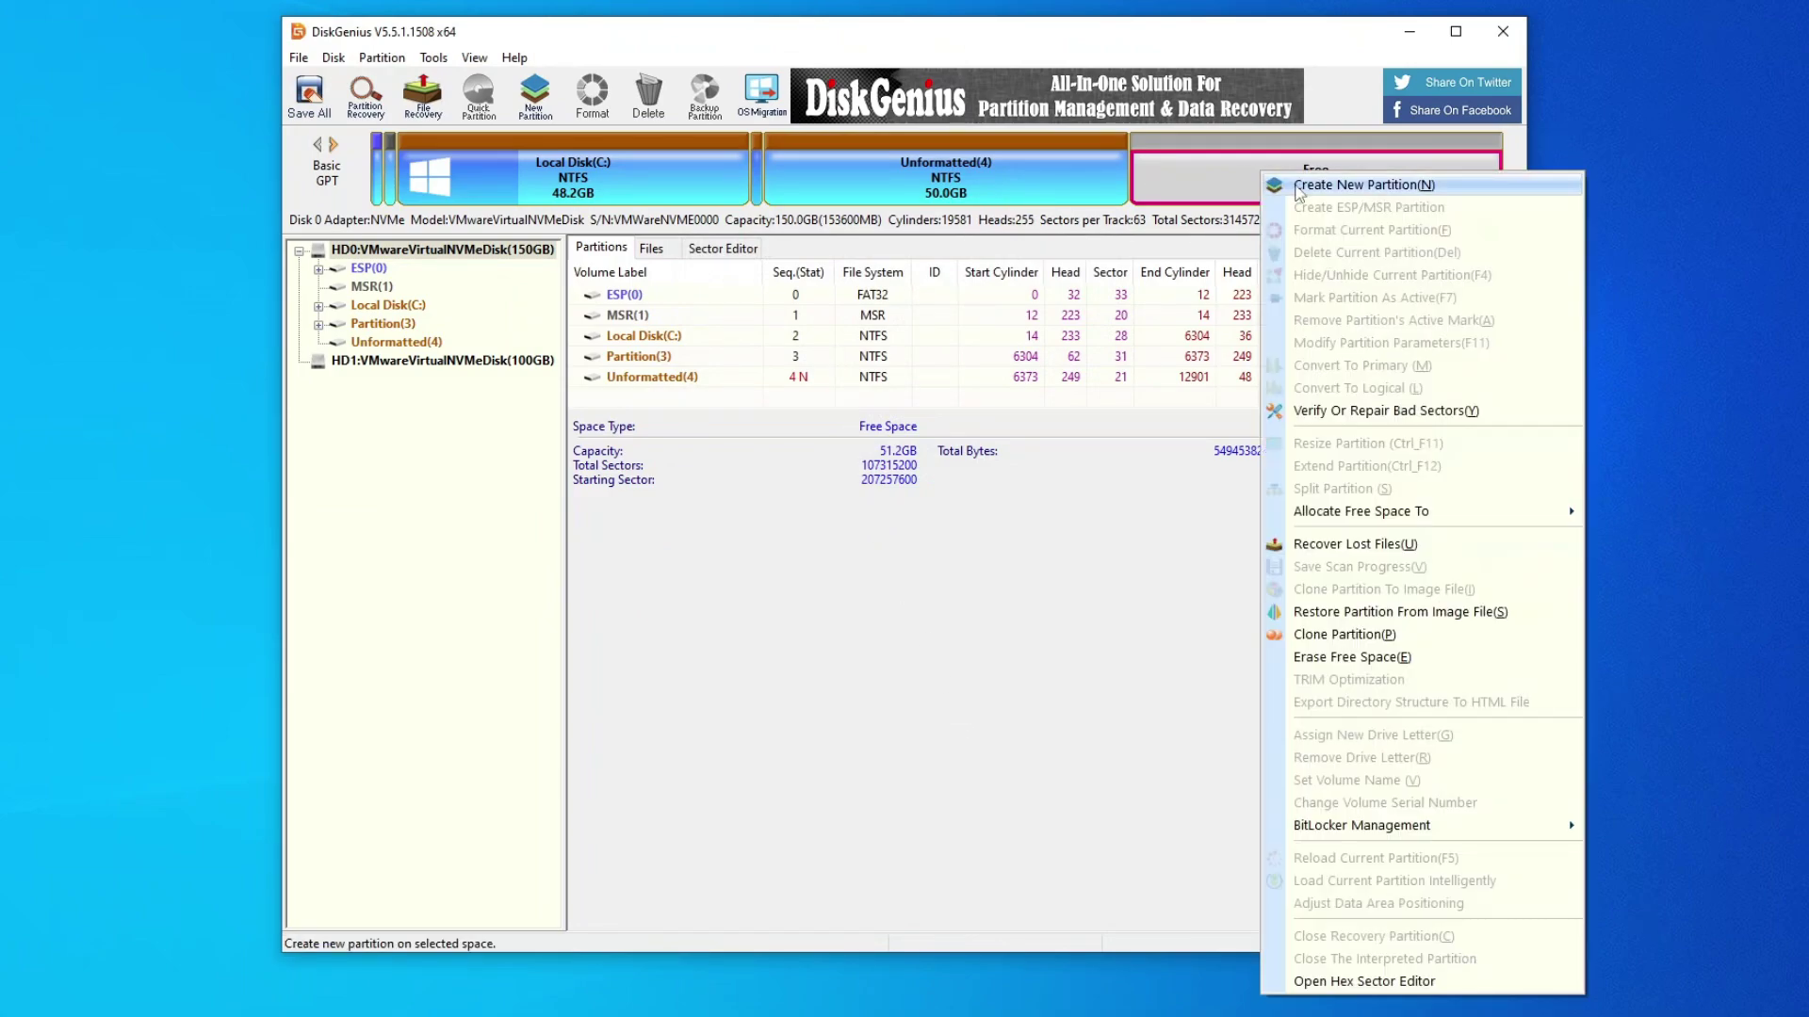
click(1298, 185)
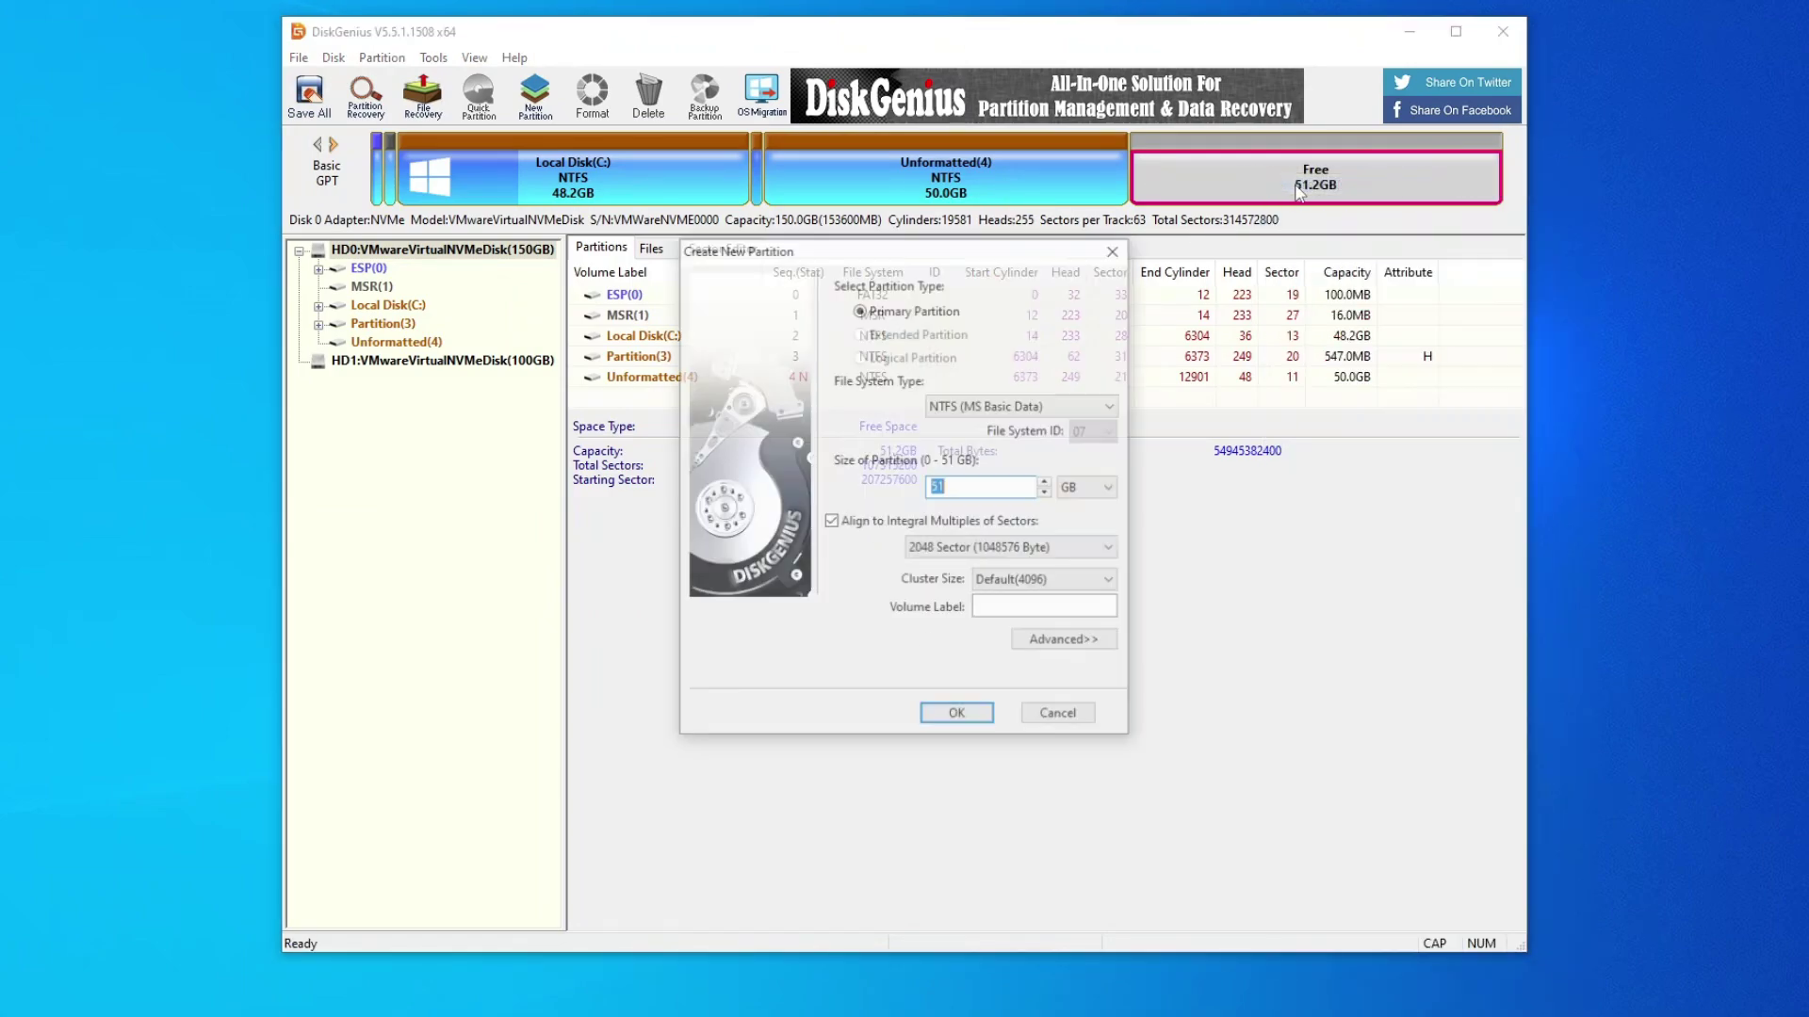
click(957, 717)
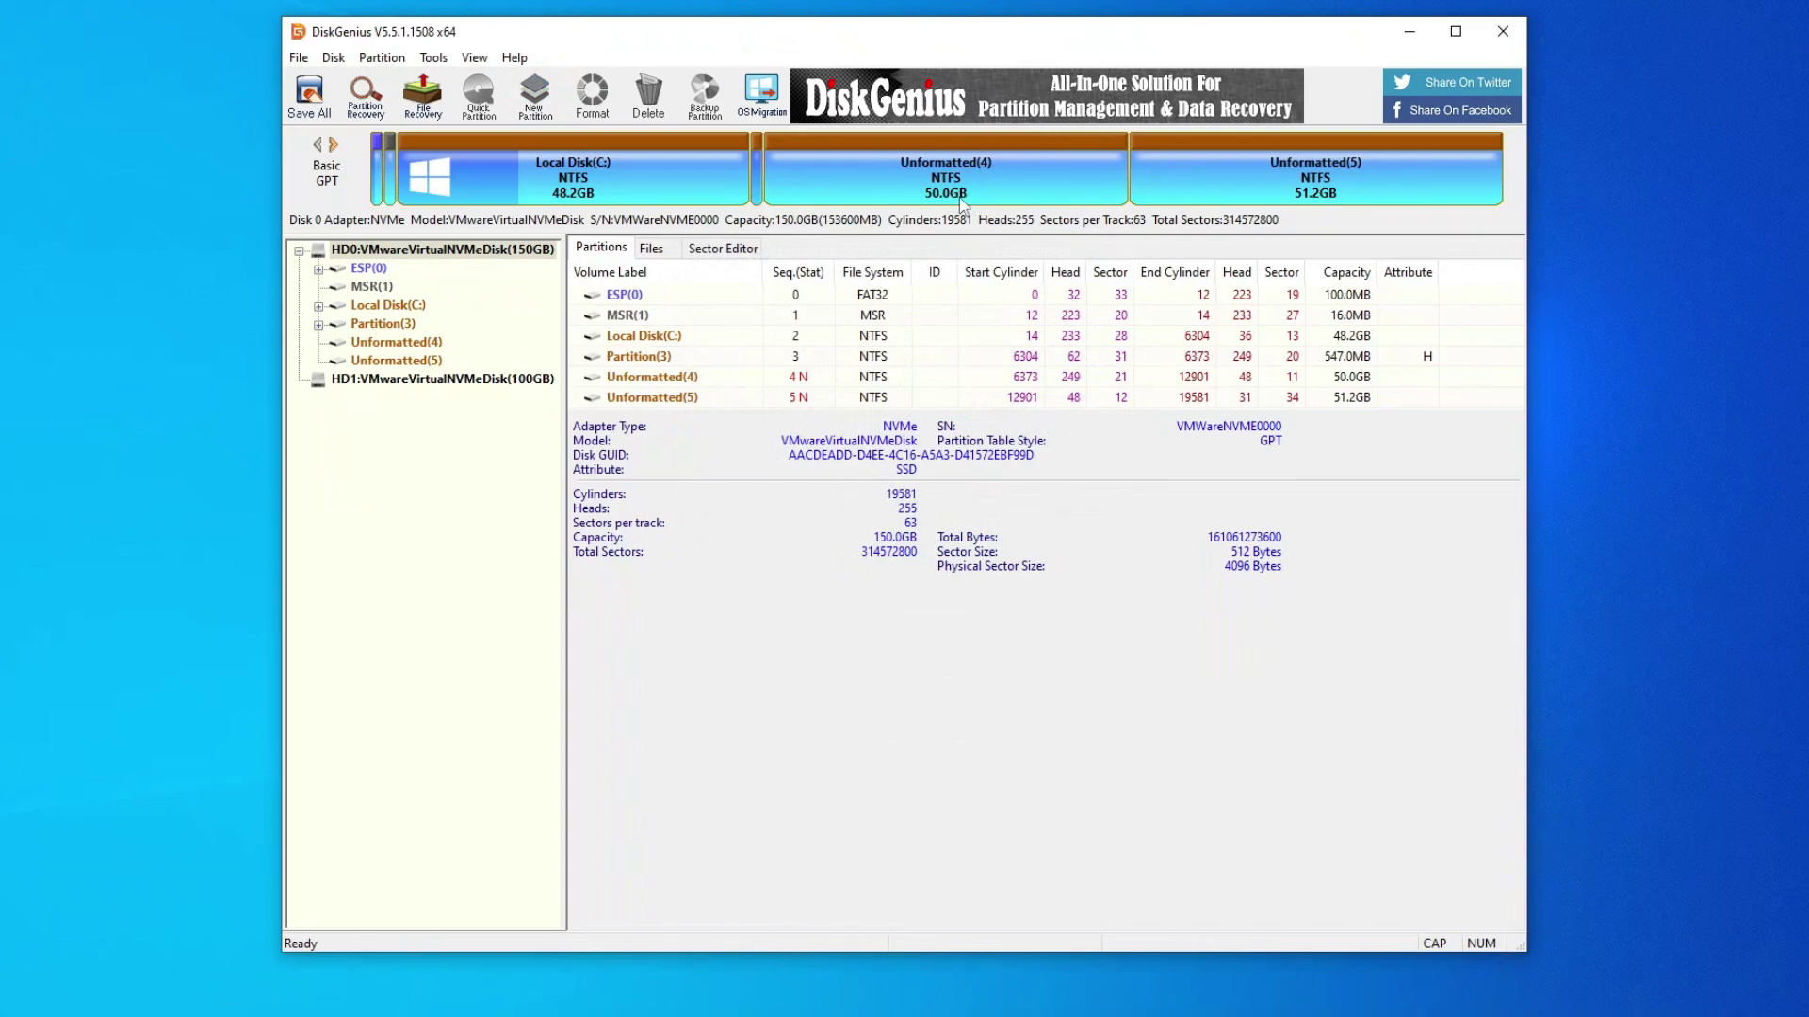
Write the partition changes to disk and format both new partitions
click(310, 111)
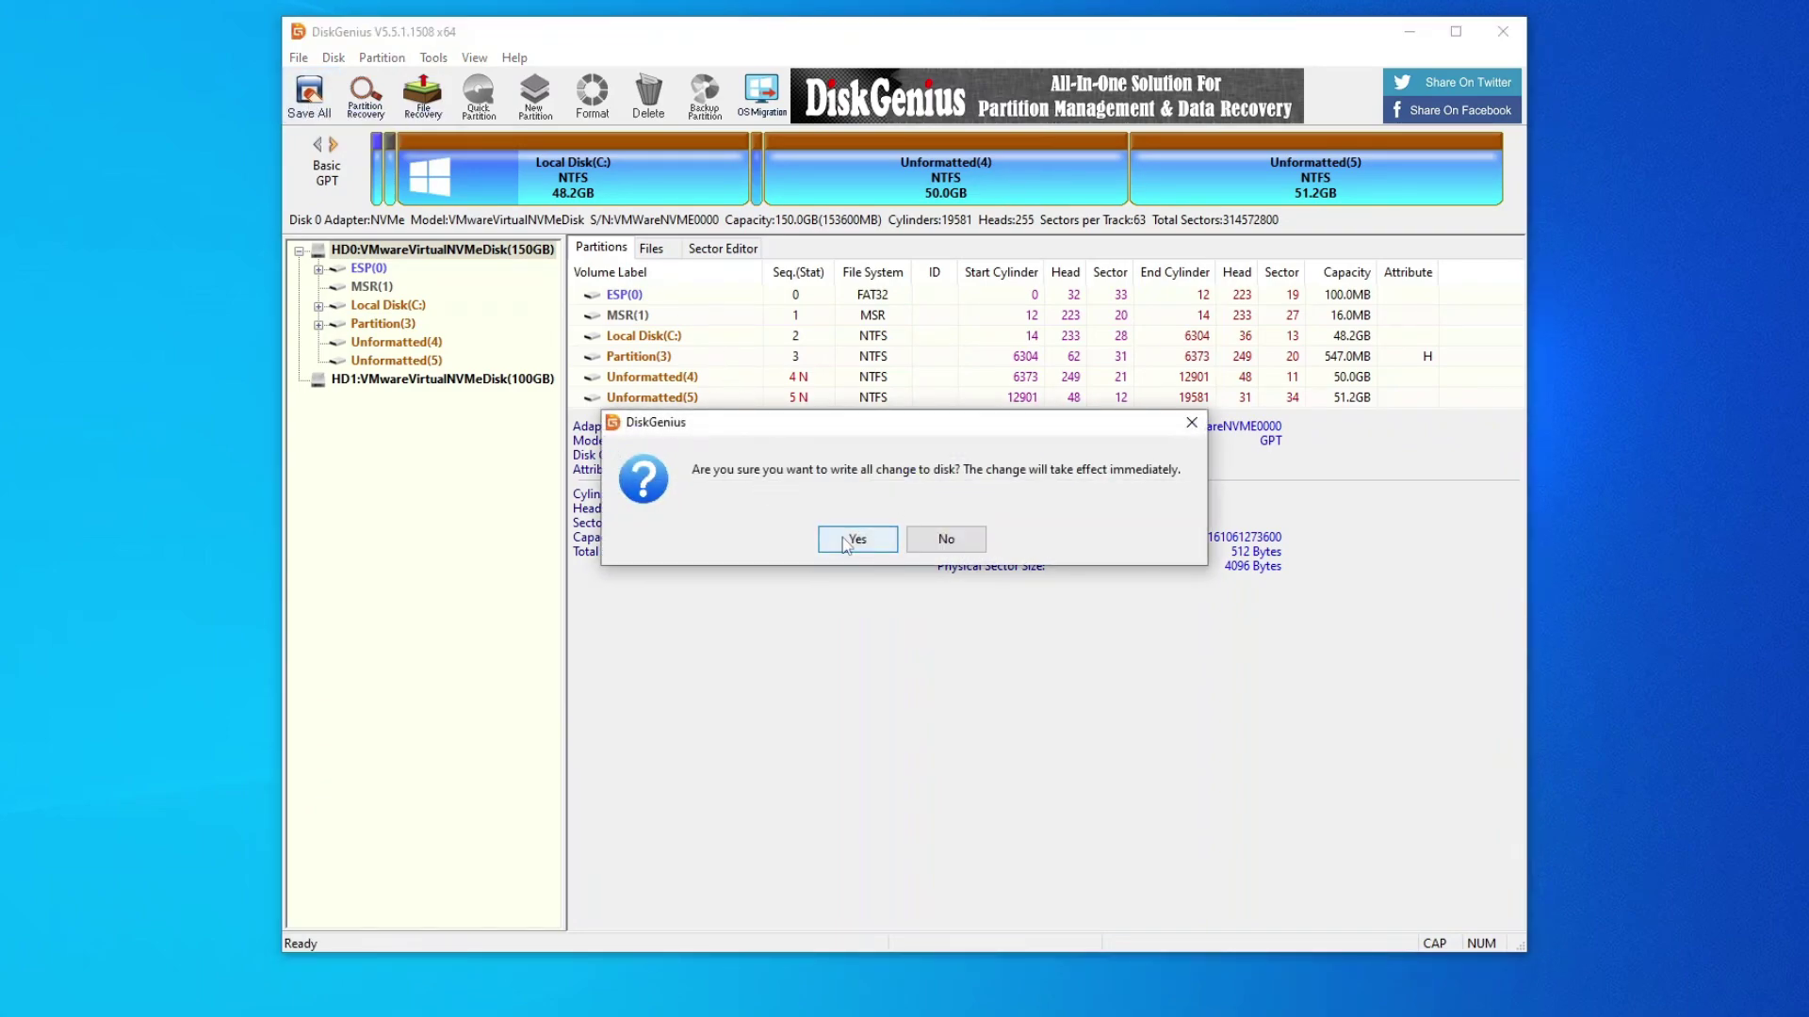
click(846, 542)
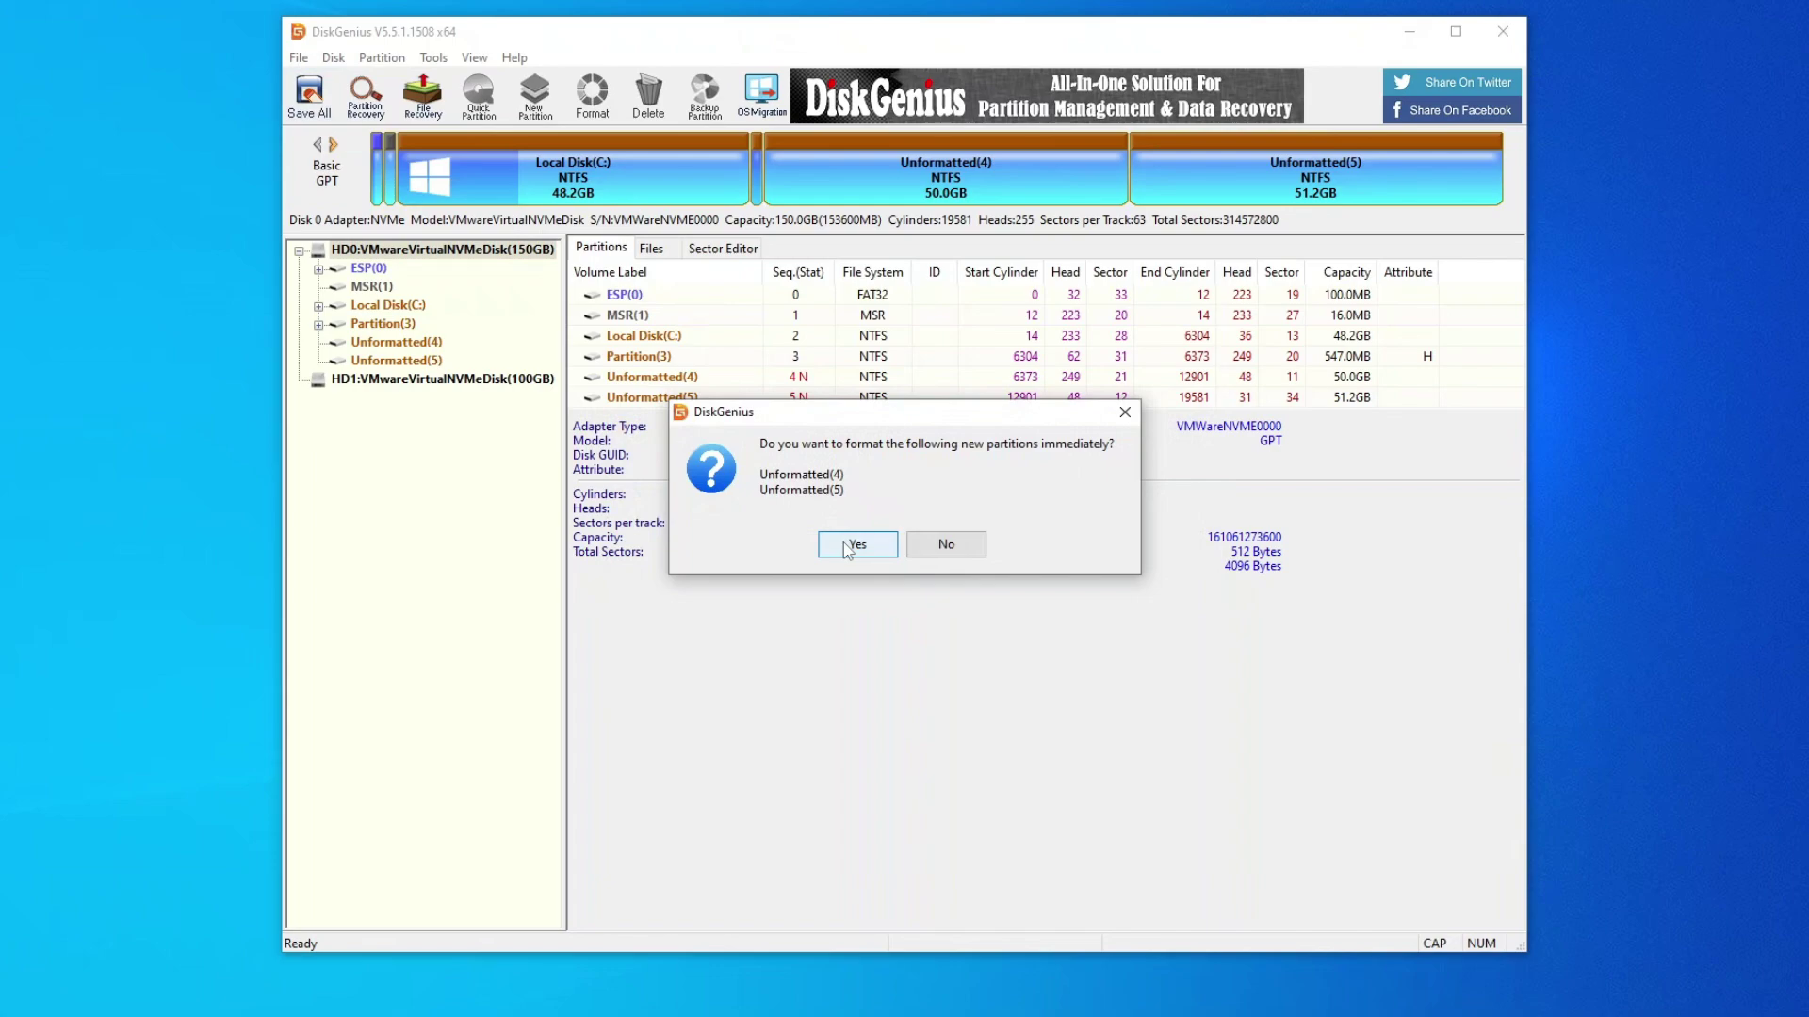
click(848, 546)
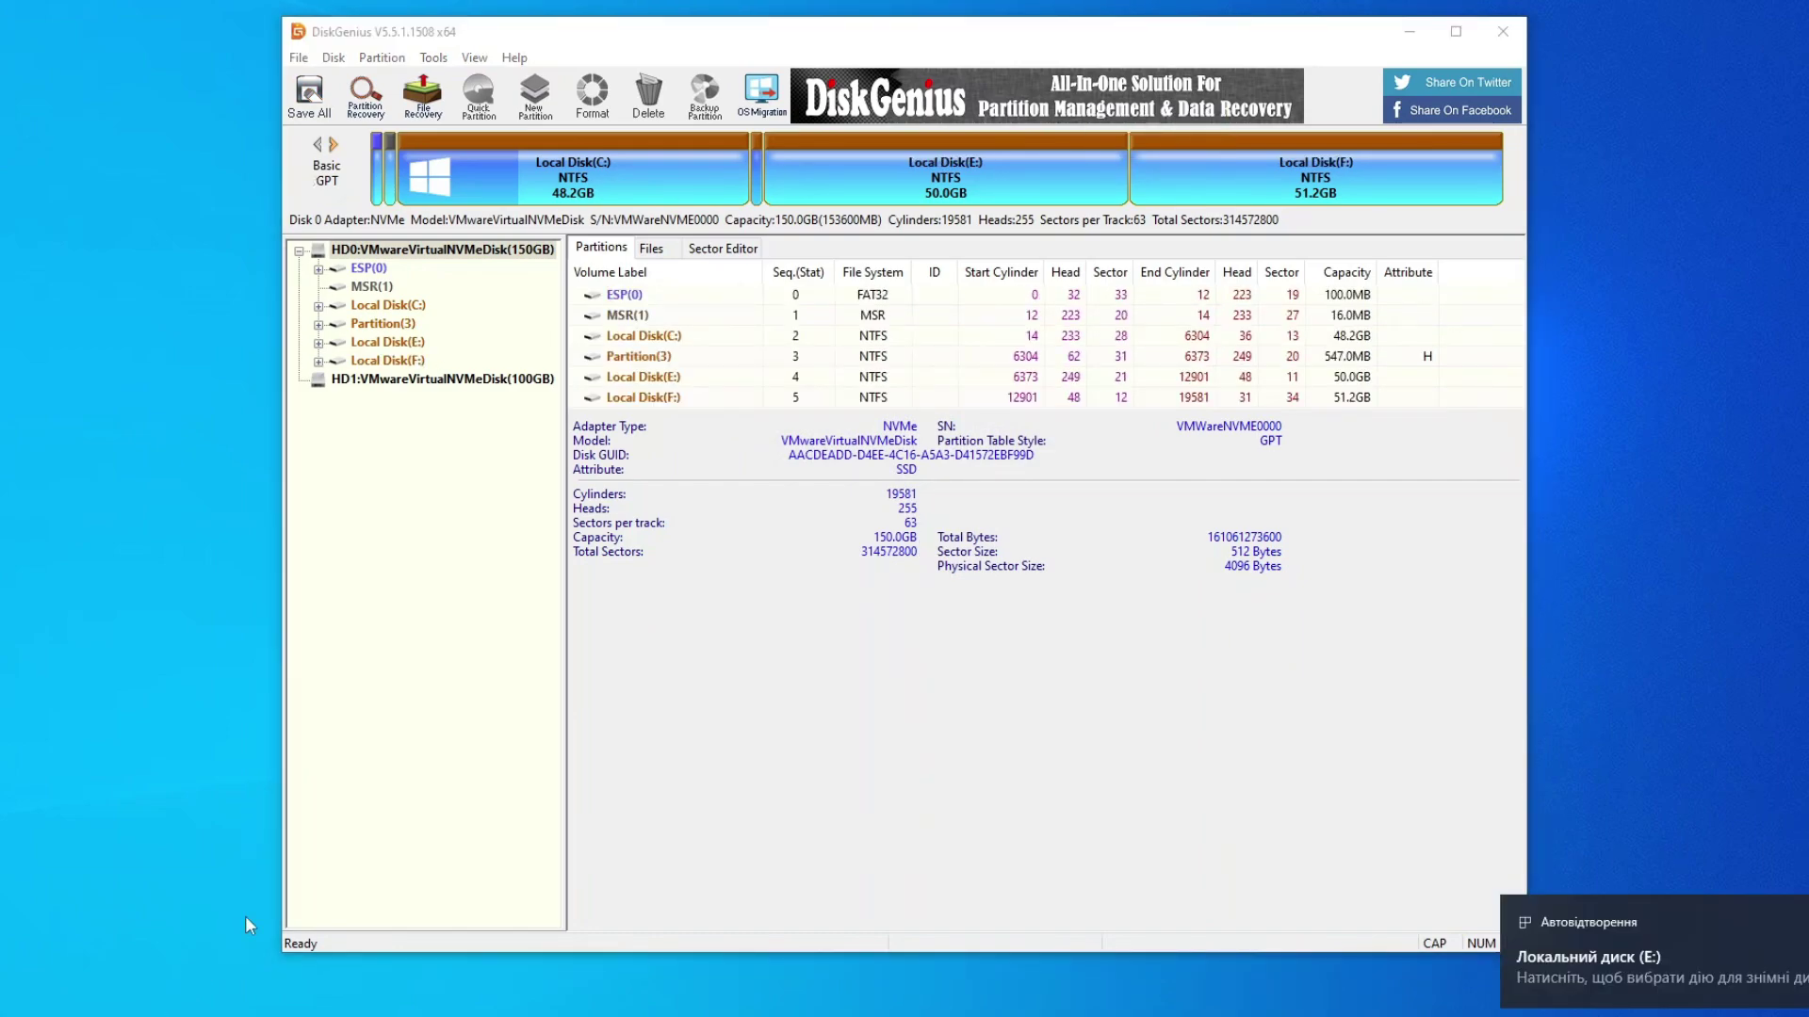
Check the new E: and F: drives under This PC in File Explorer and close its window
key(super+e)
click(416, 504)
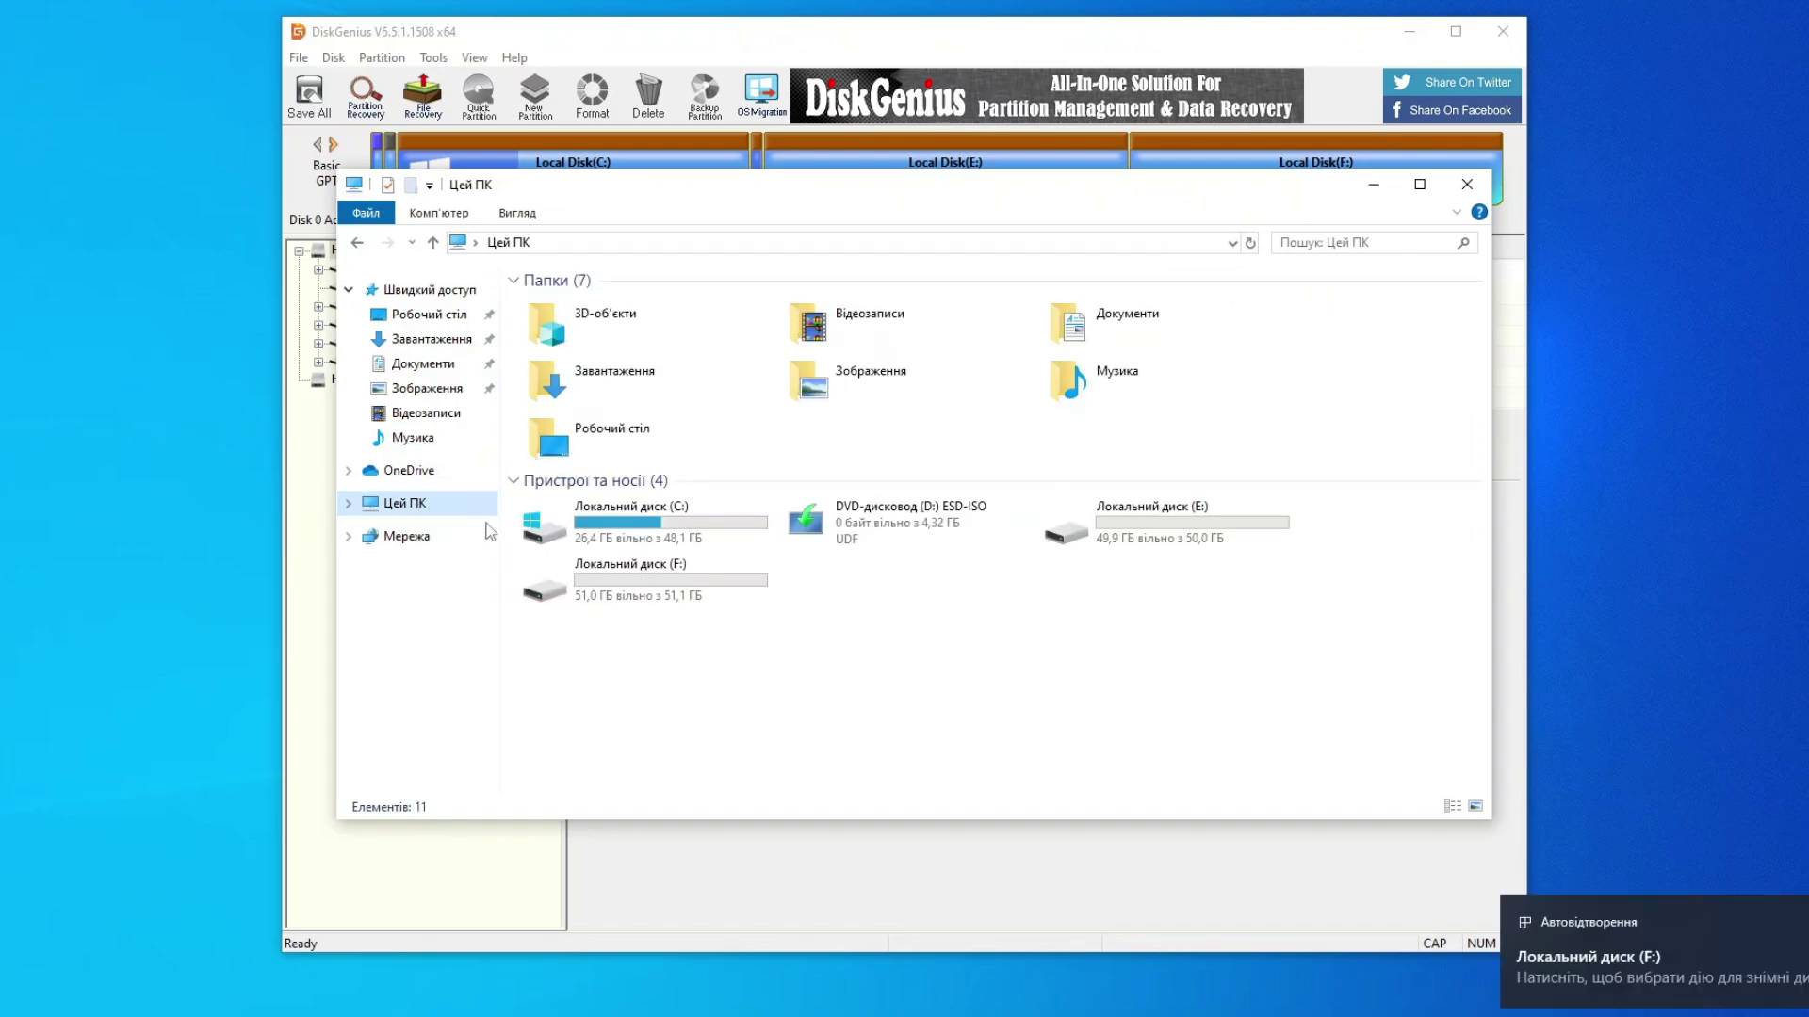
click(1131, 541)
click(612, 597)
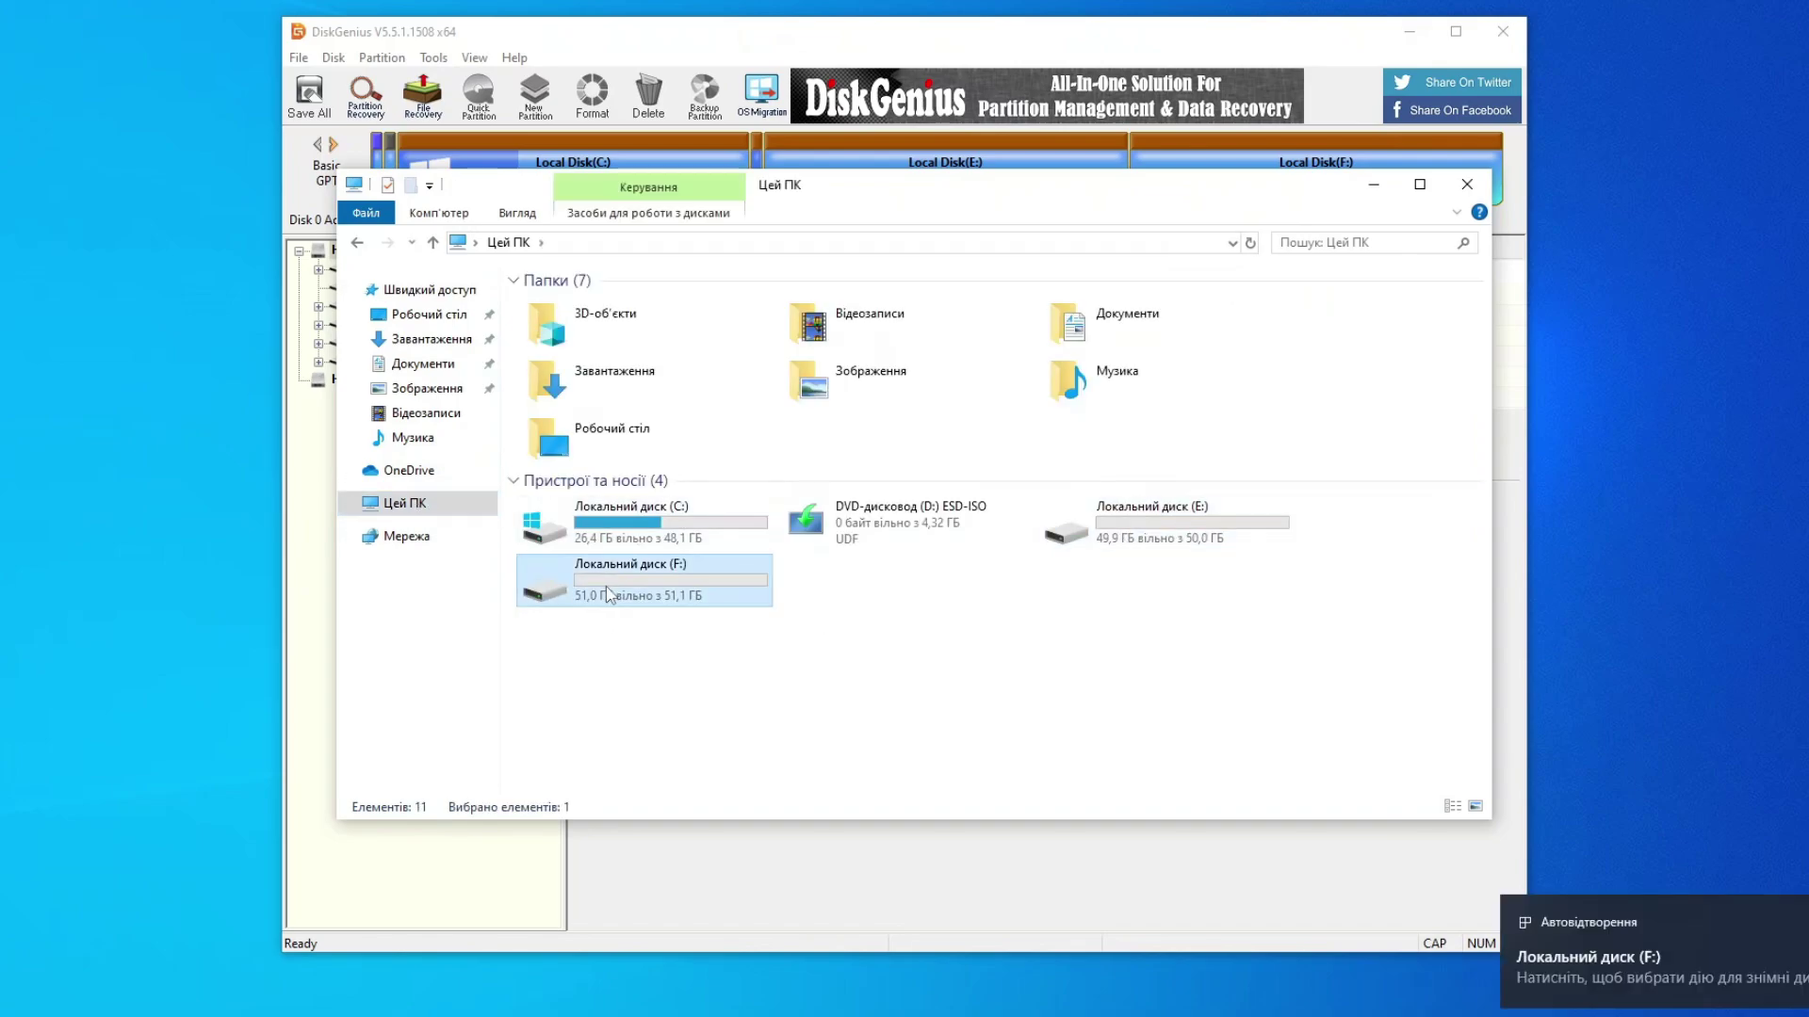
click(1467, 183)
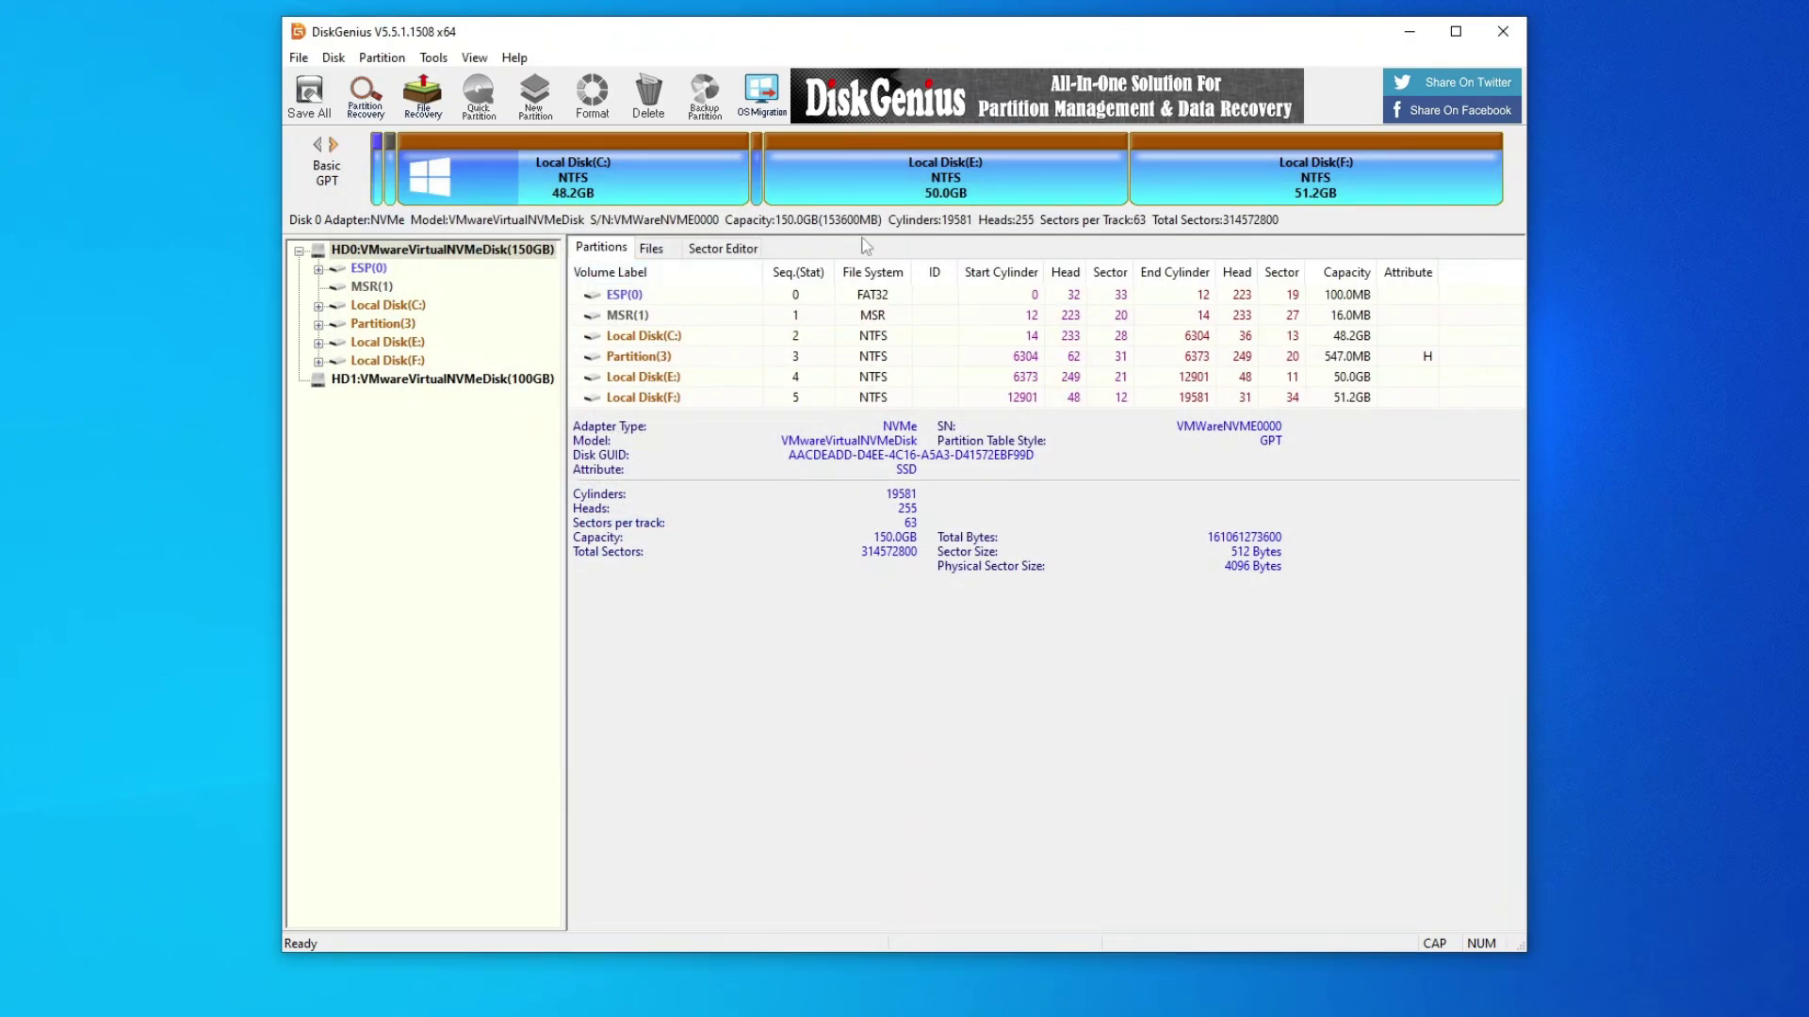
Try to split partition F: by setting its new capacity to 10 GB and assigning the rear space to a new partition
click(953, 185)
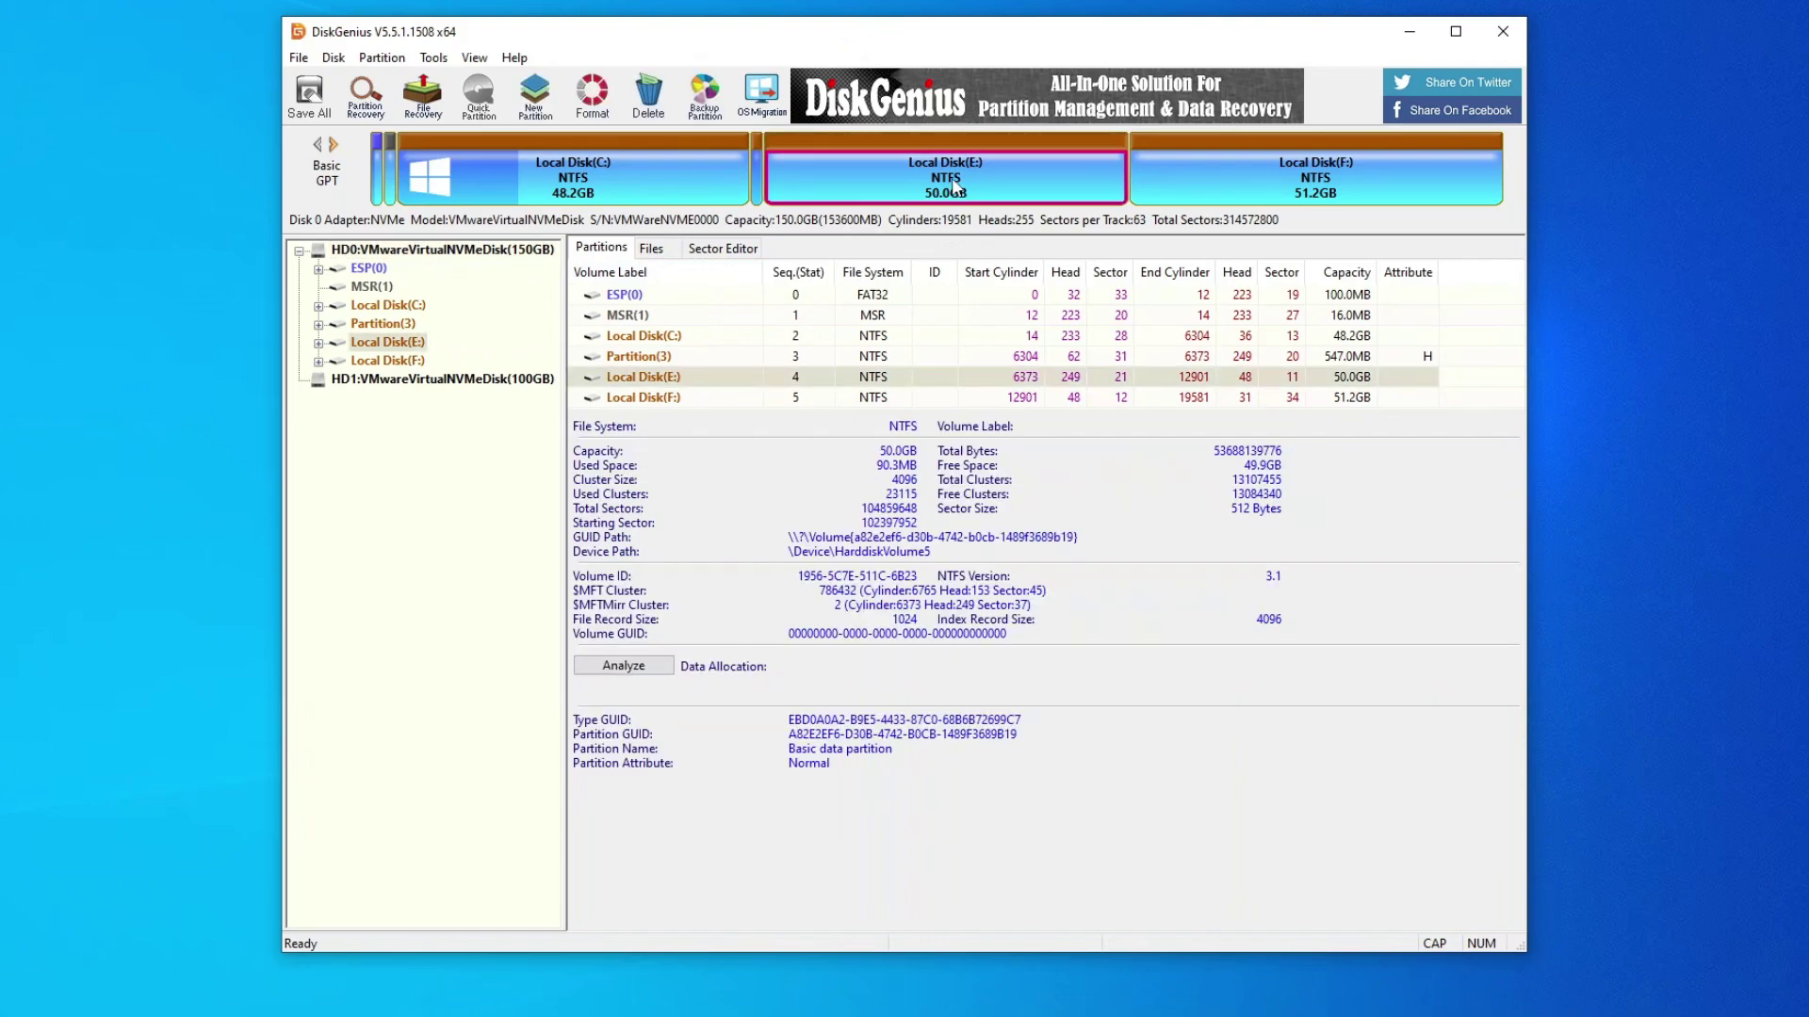
right_click(955, 187)
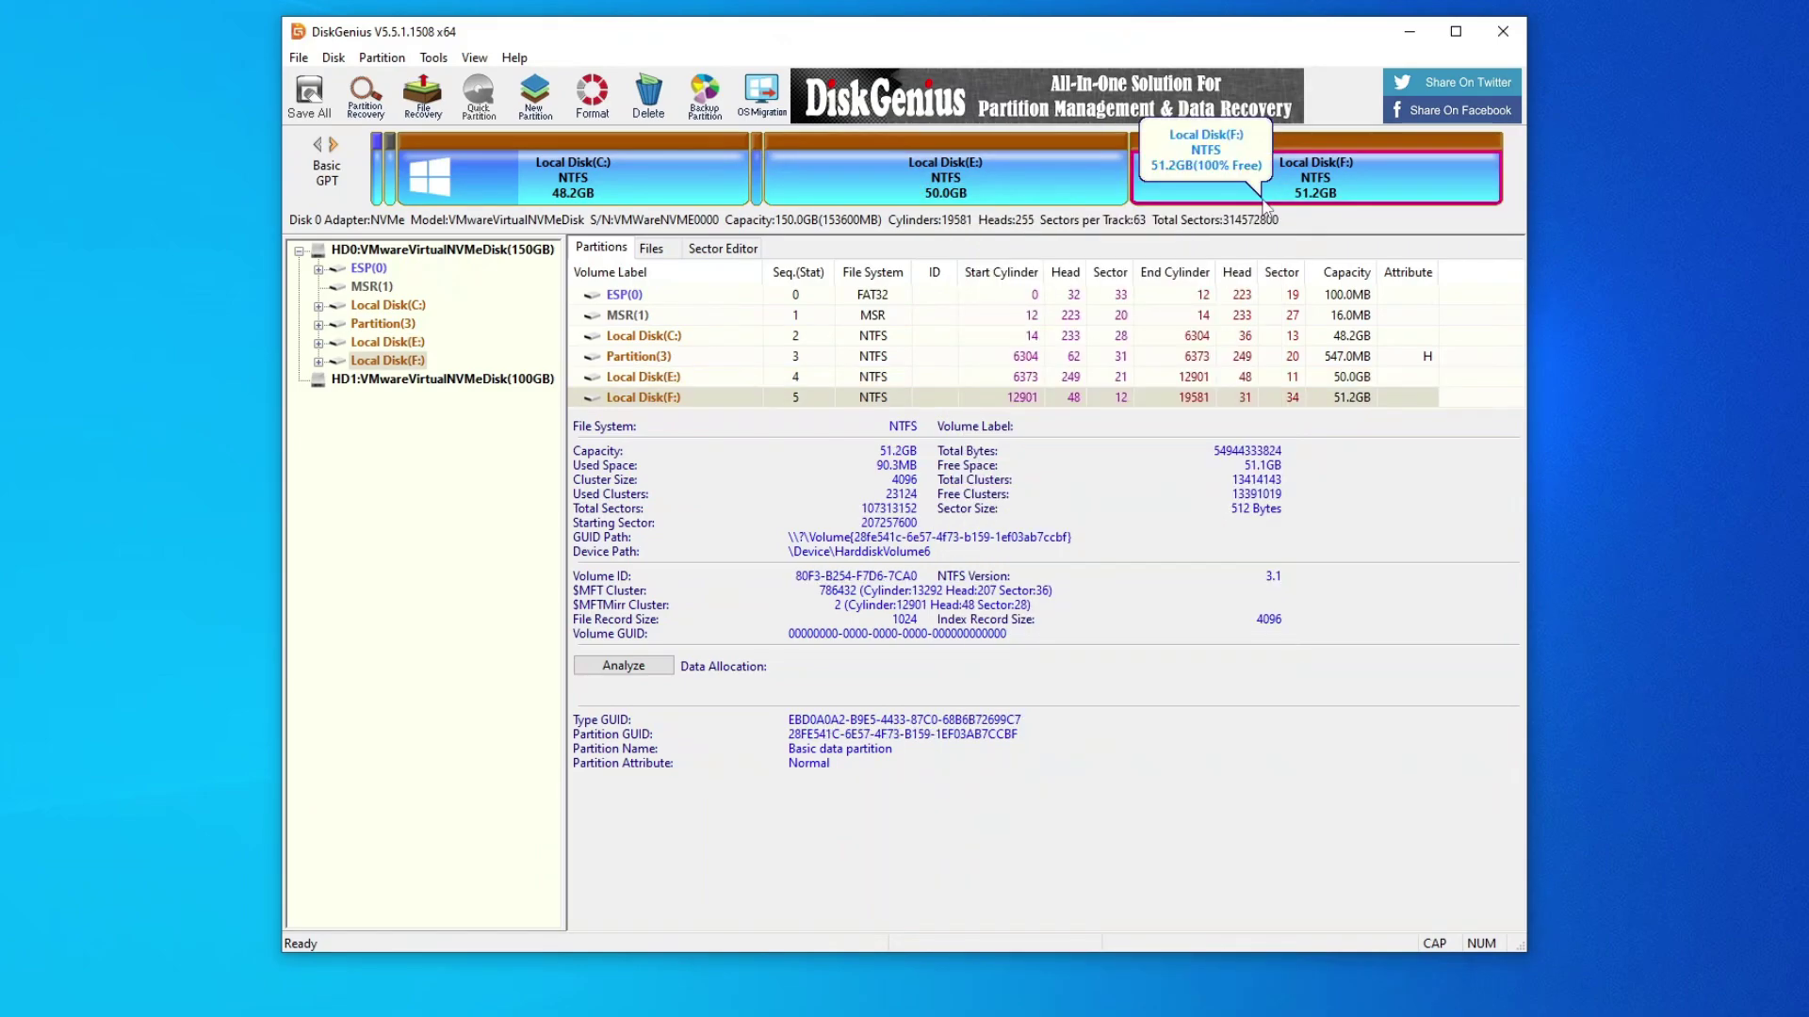
click(1250, 193)
right_click(1251, 193)
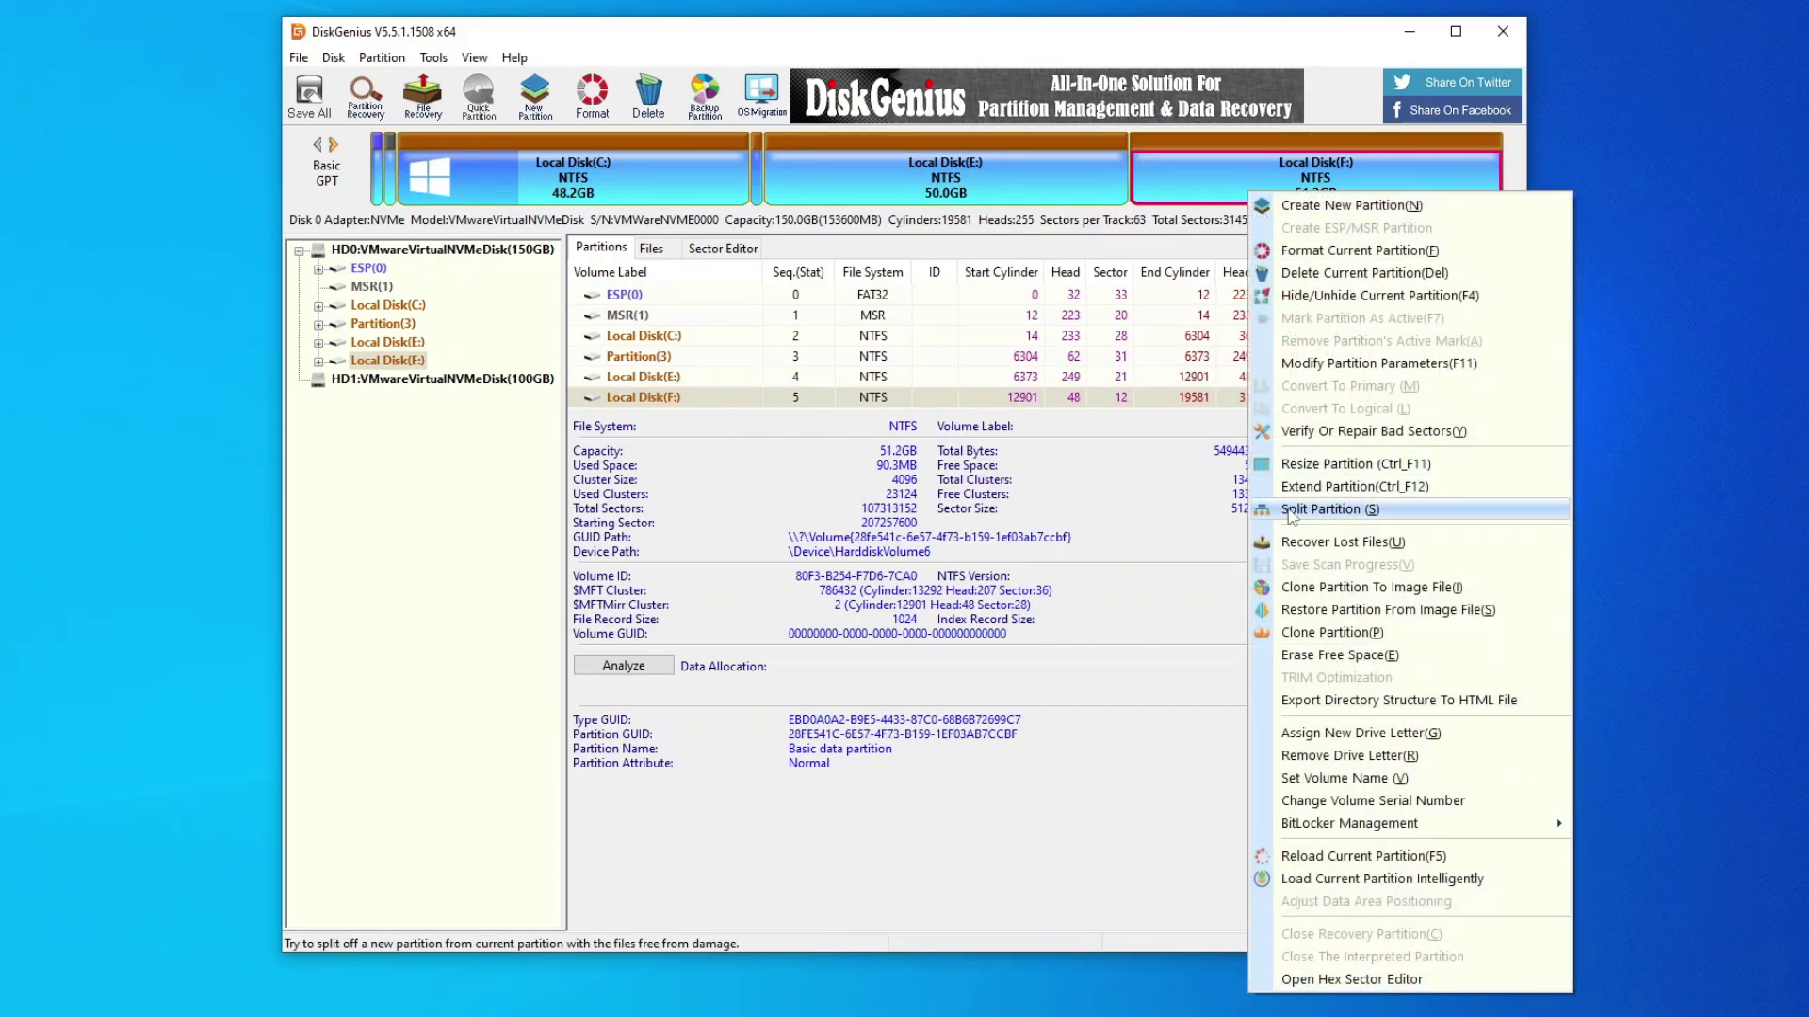
right_click(1226, 175)
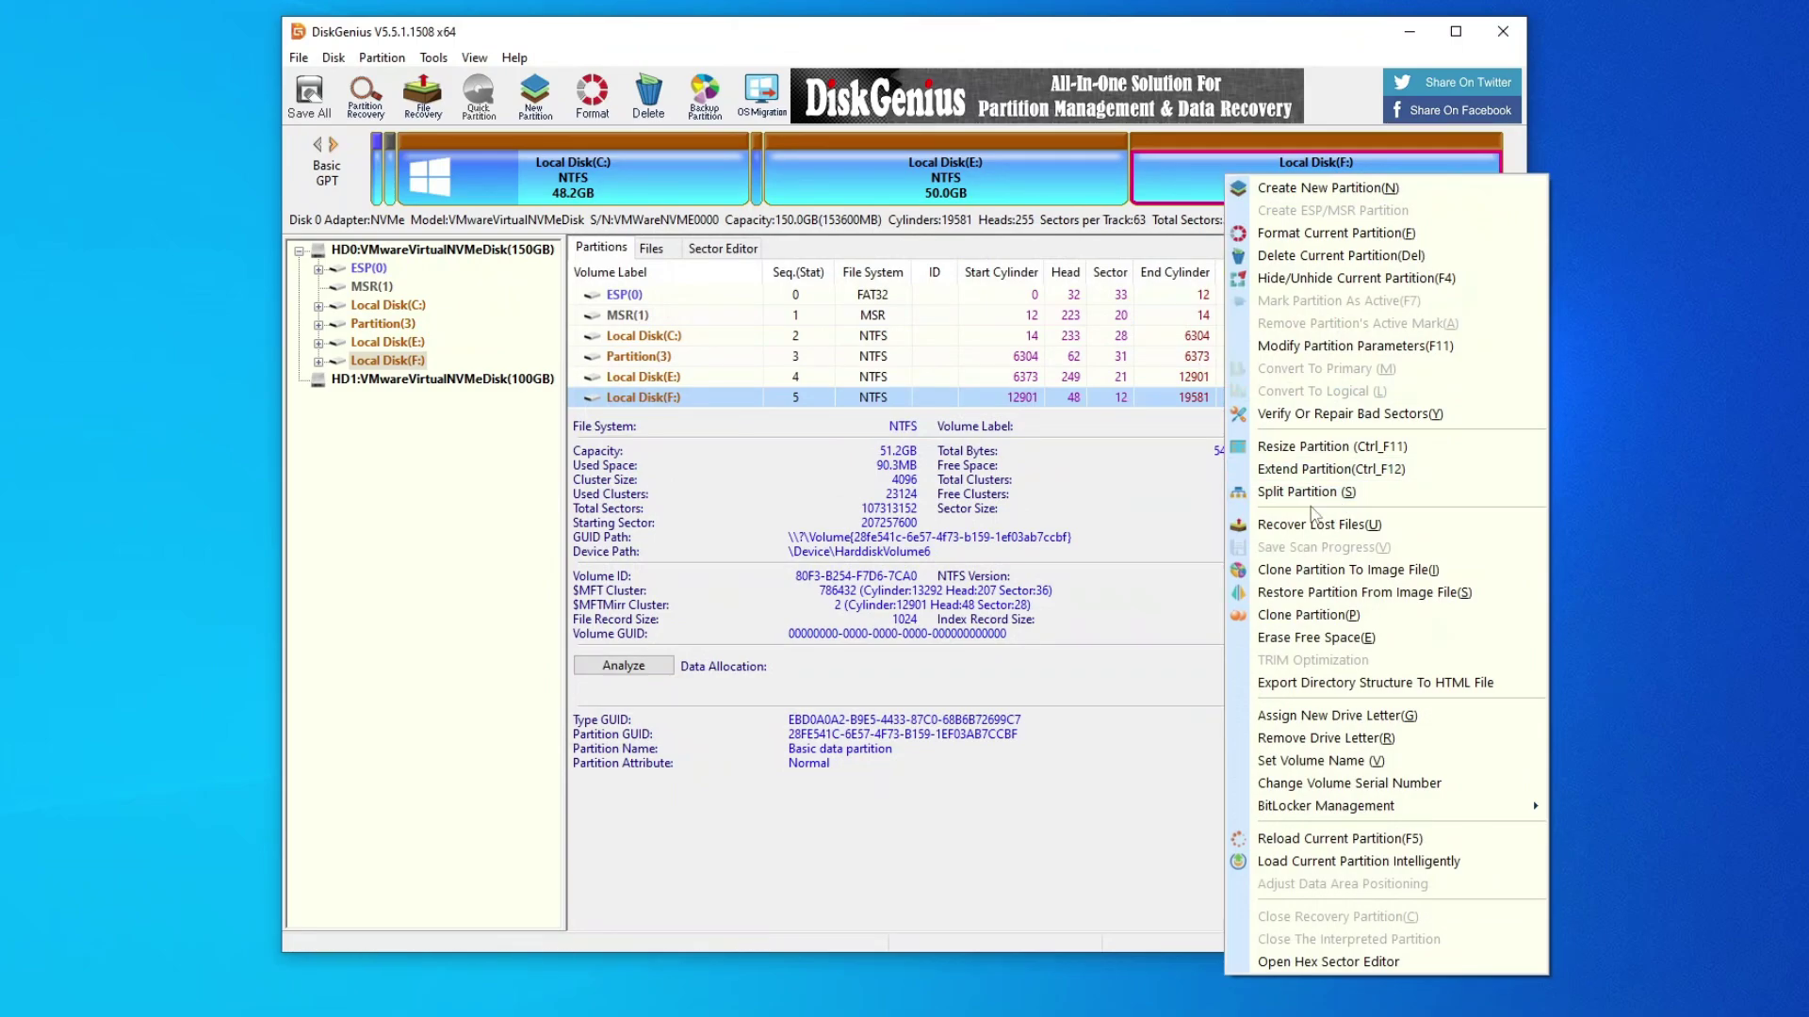
click(1297, 492)
drag(981, 336, 980, 441)
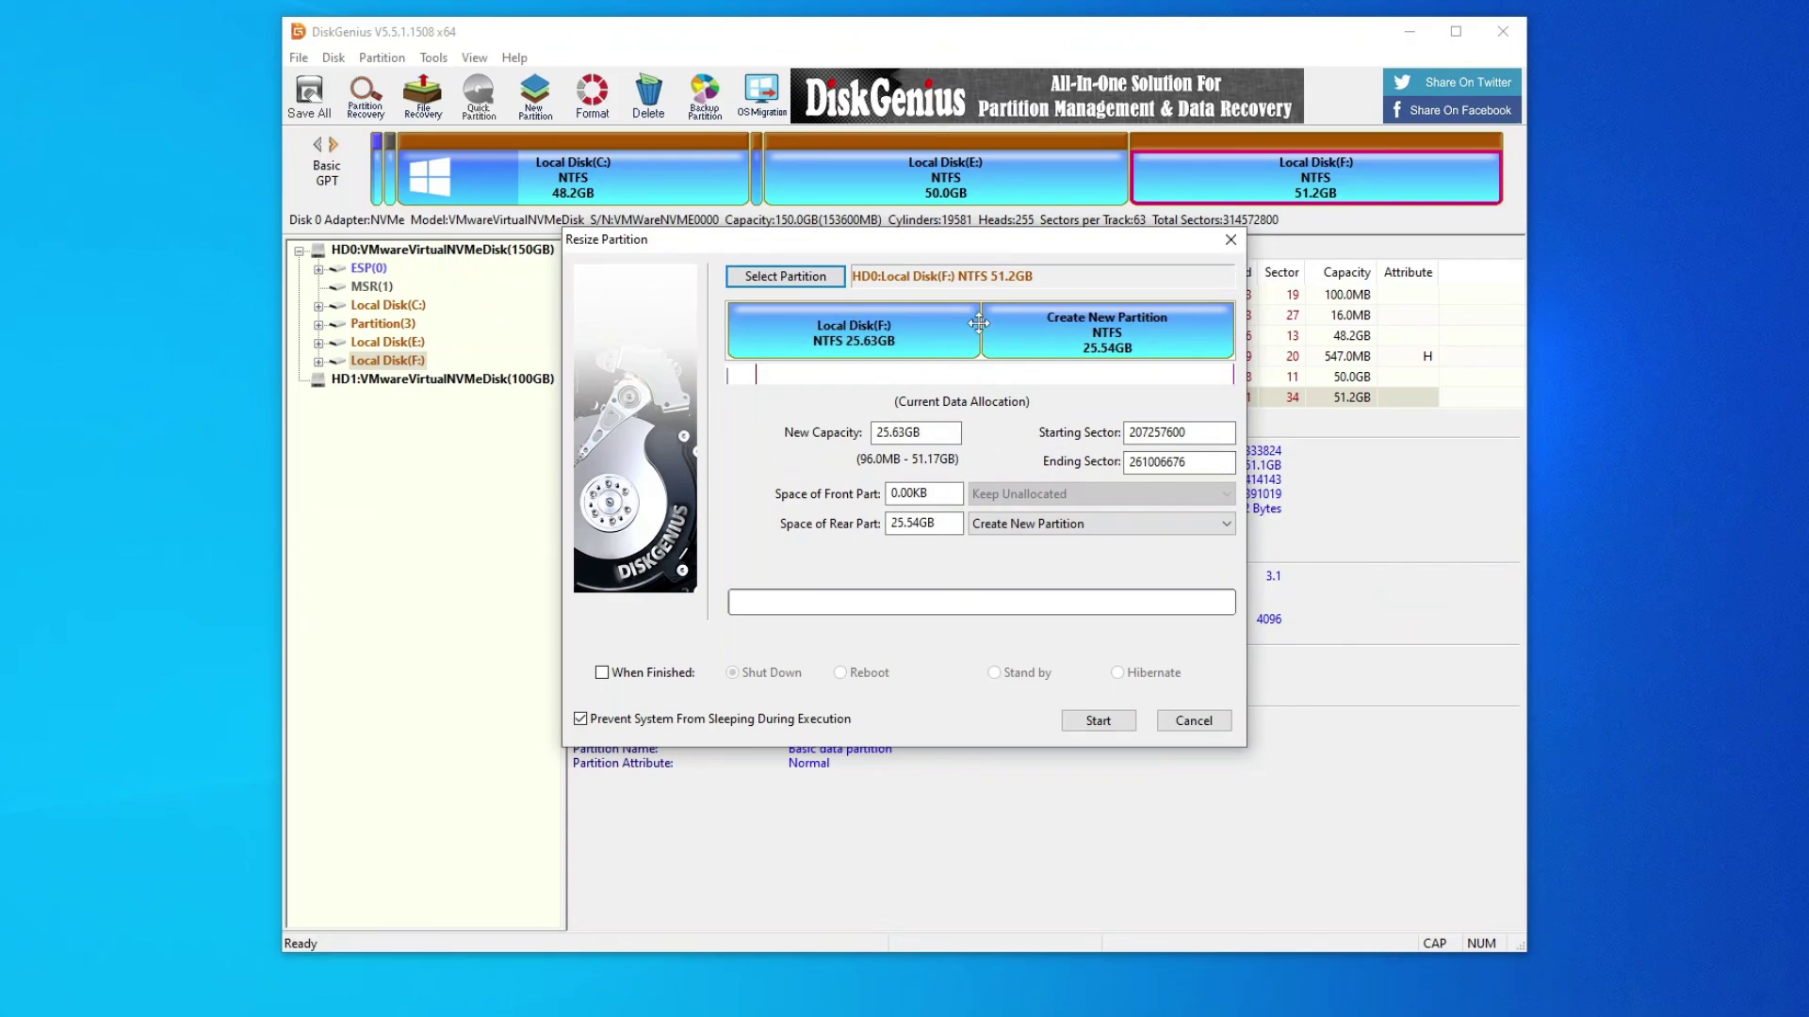
double_click(883, 433)
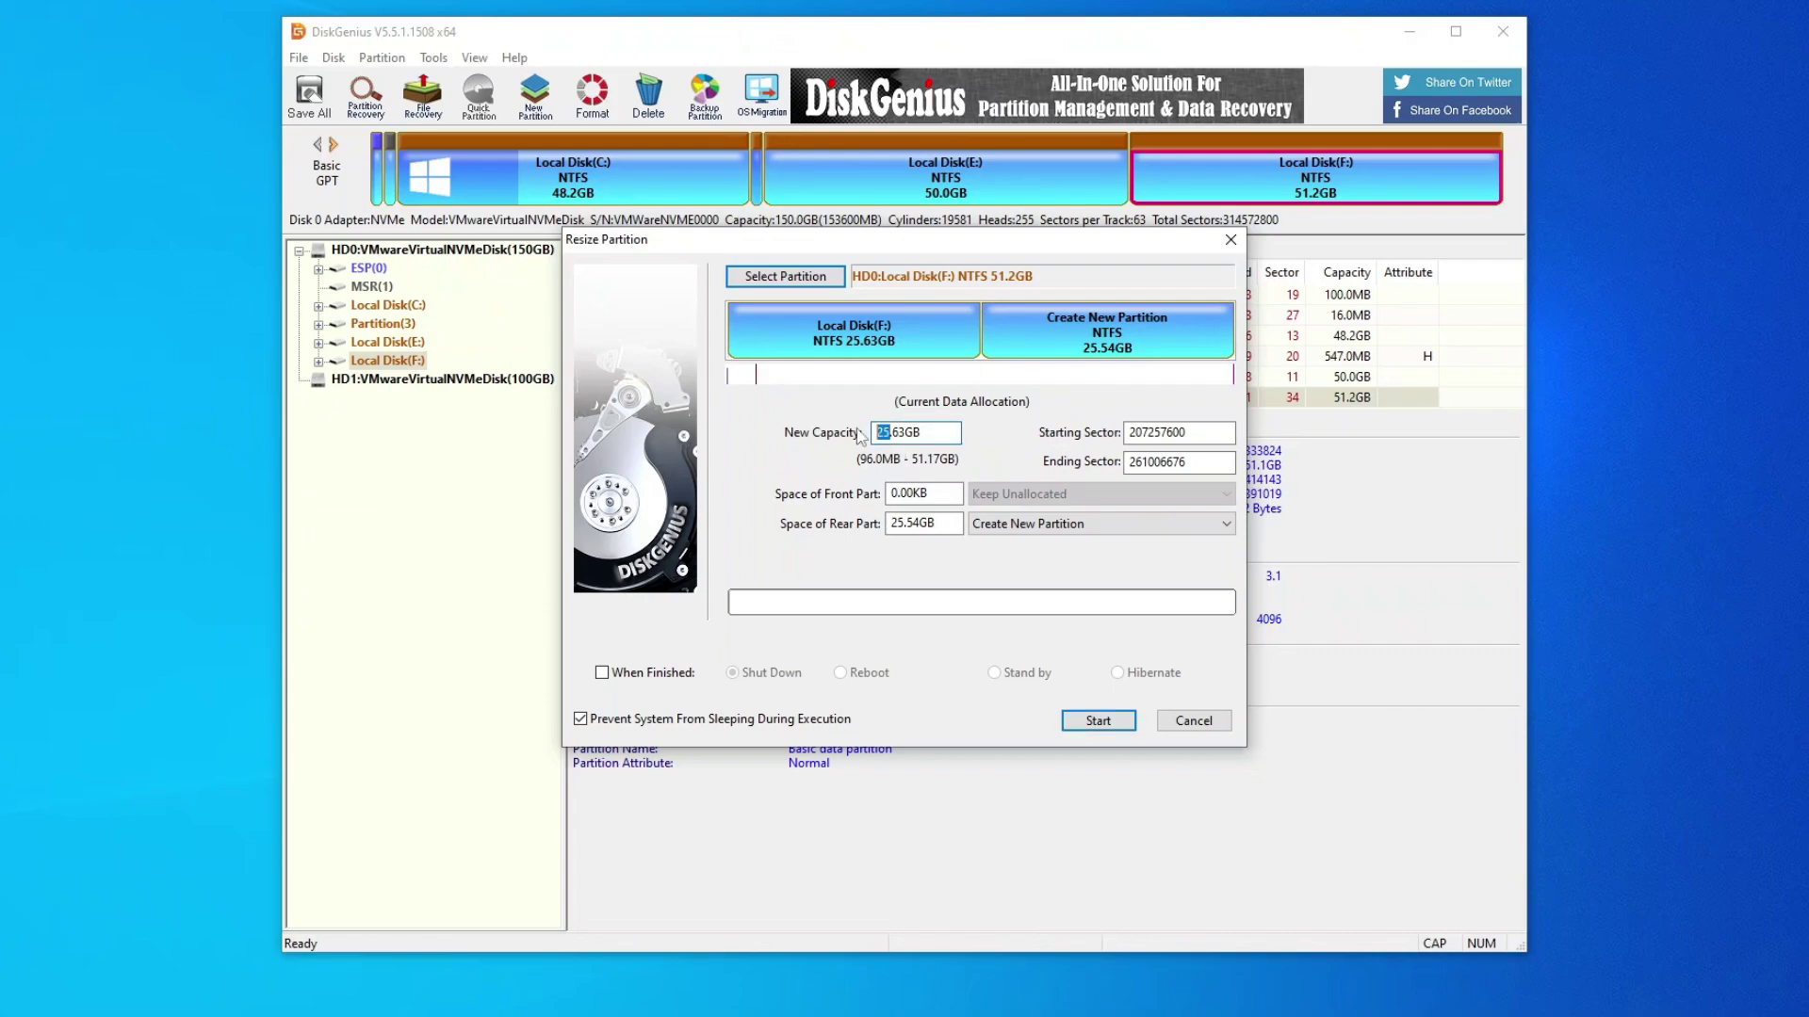
text(10)
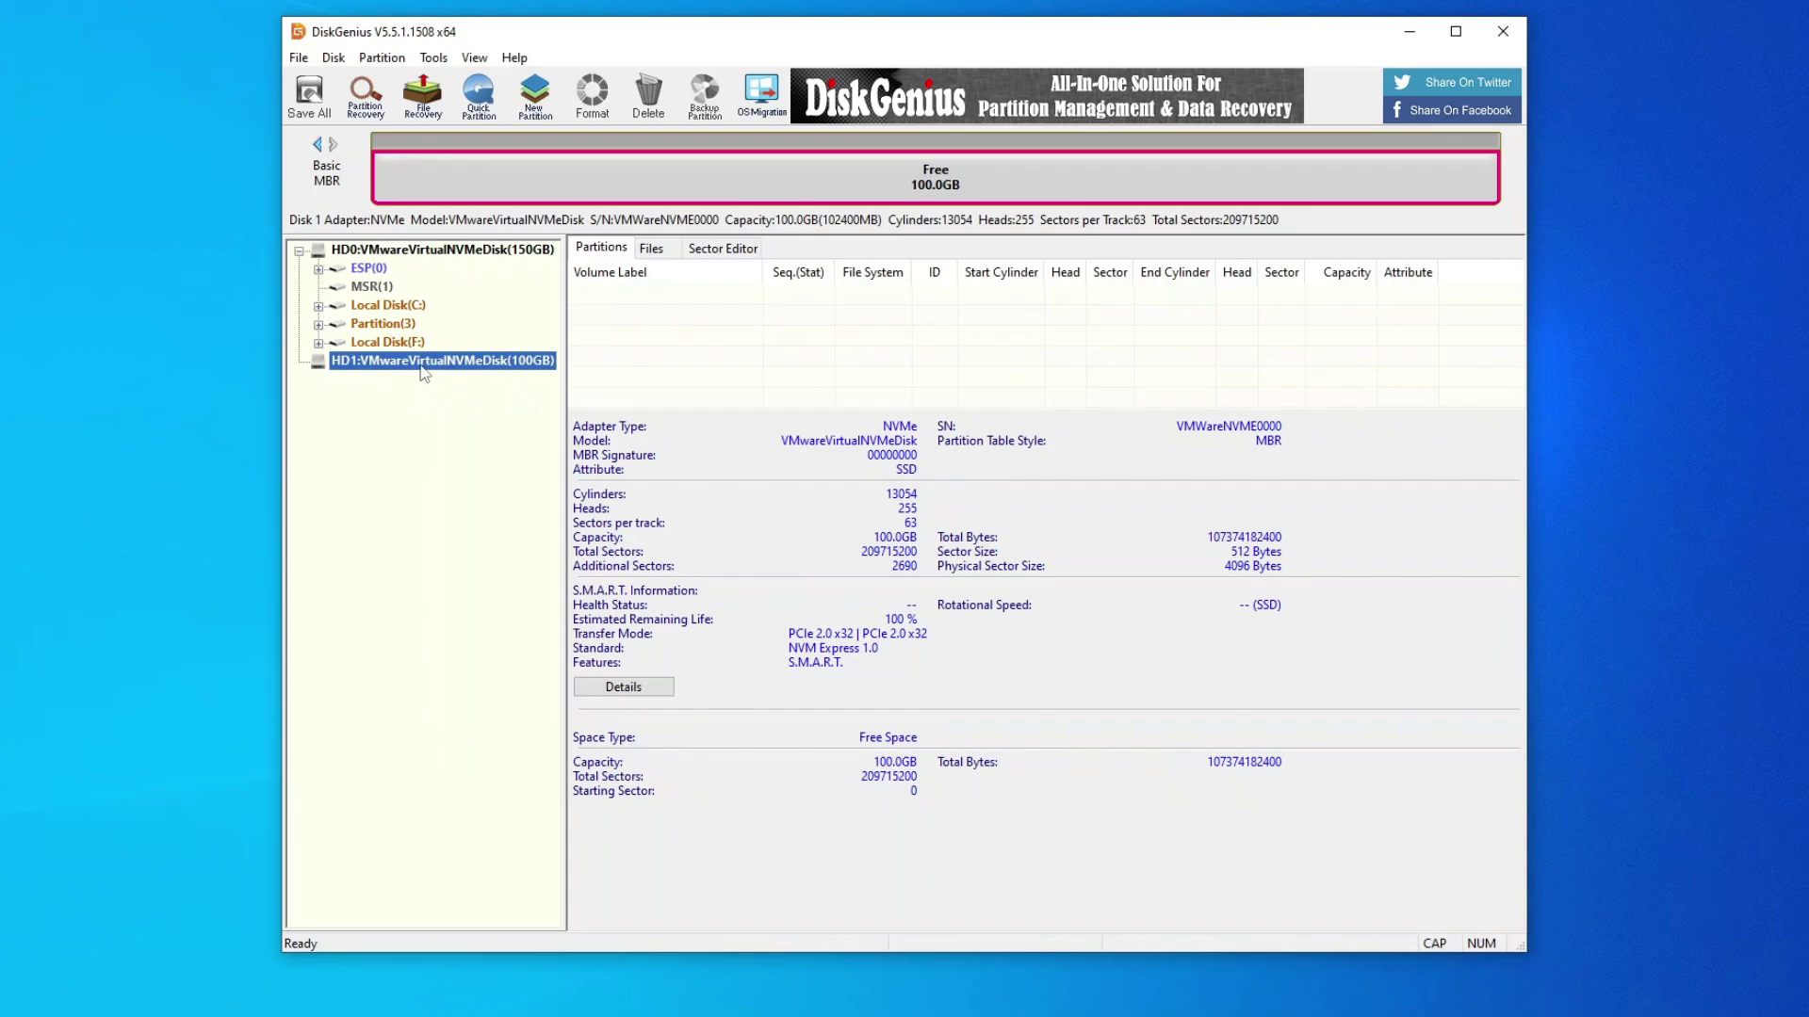
Open Quick Partition for disk HD1, try 50 GB for the first partition, and restore the default sizes
right_click(421, 368)
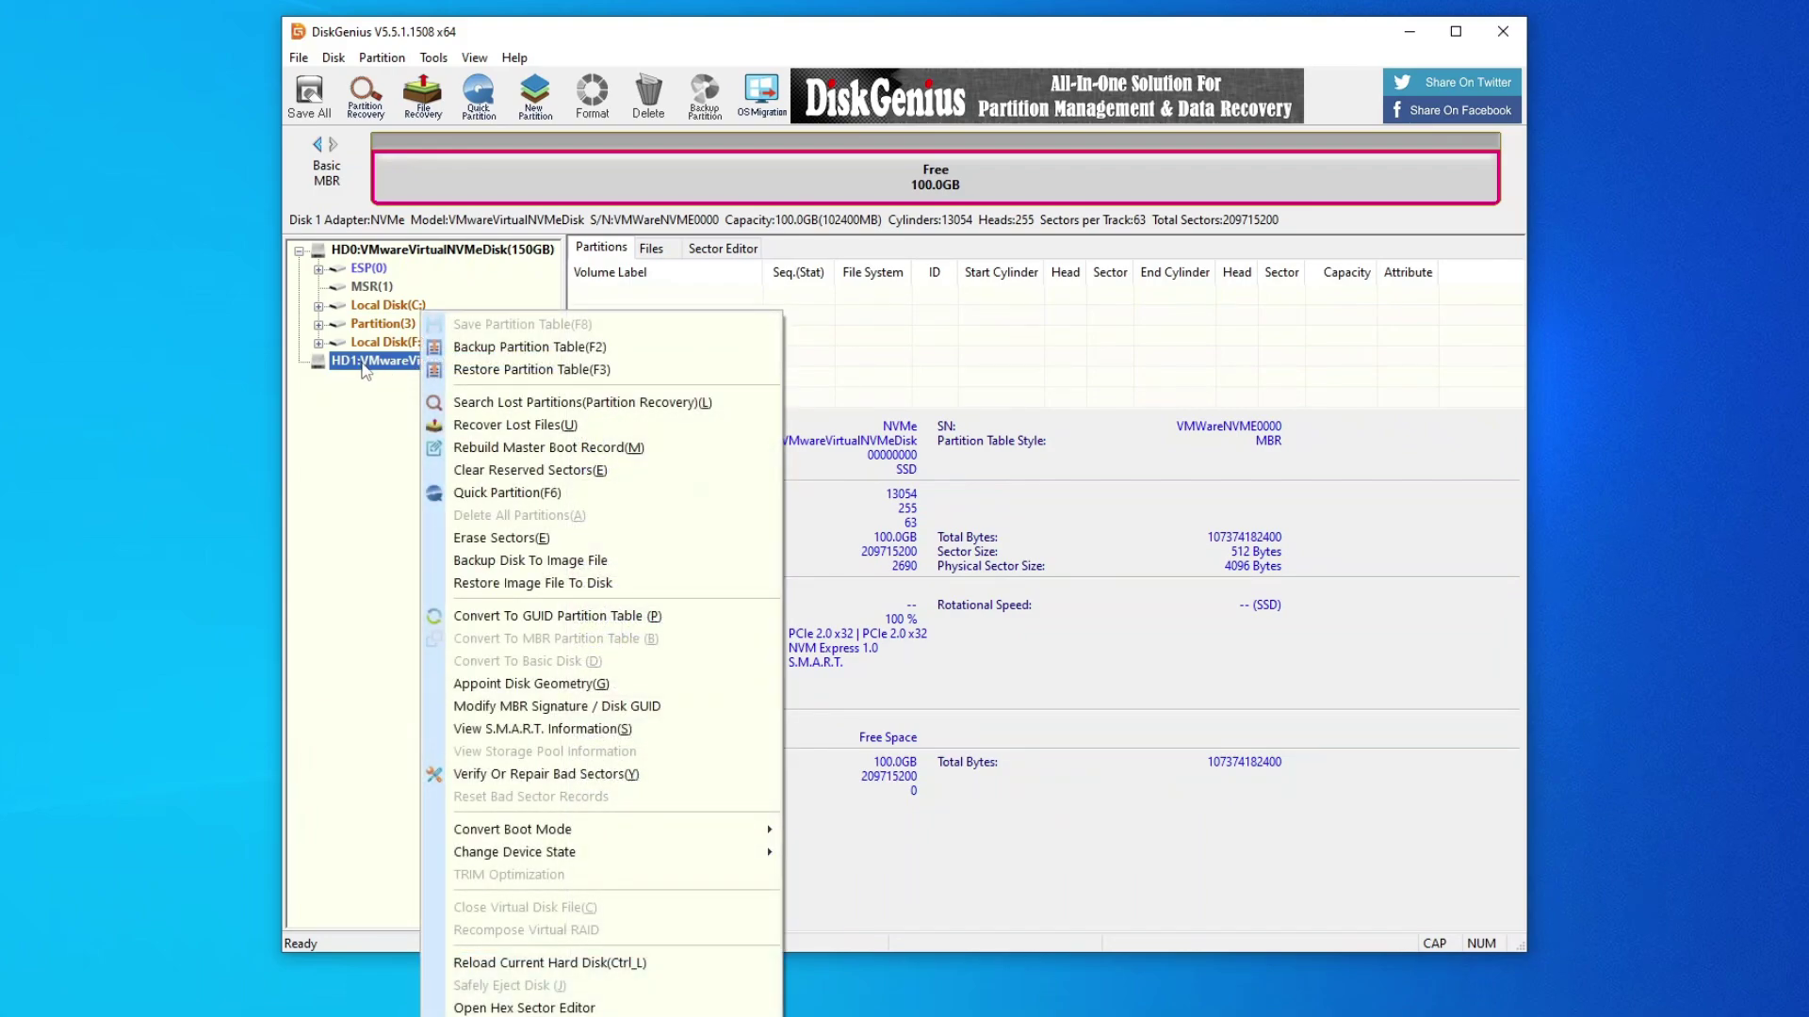
click(496, 495)
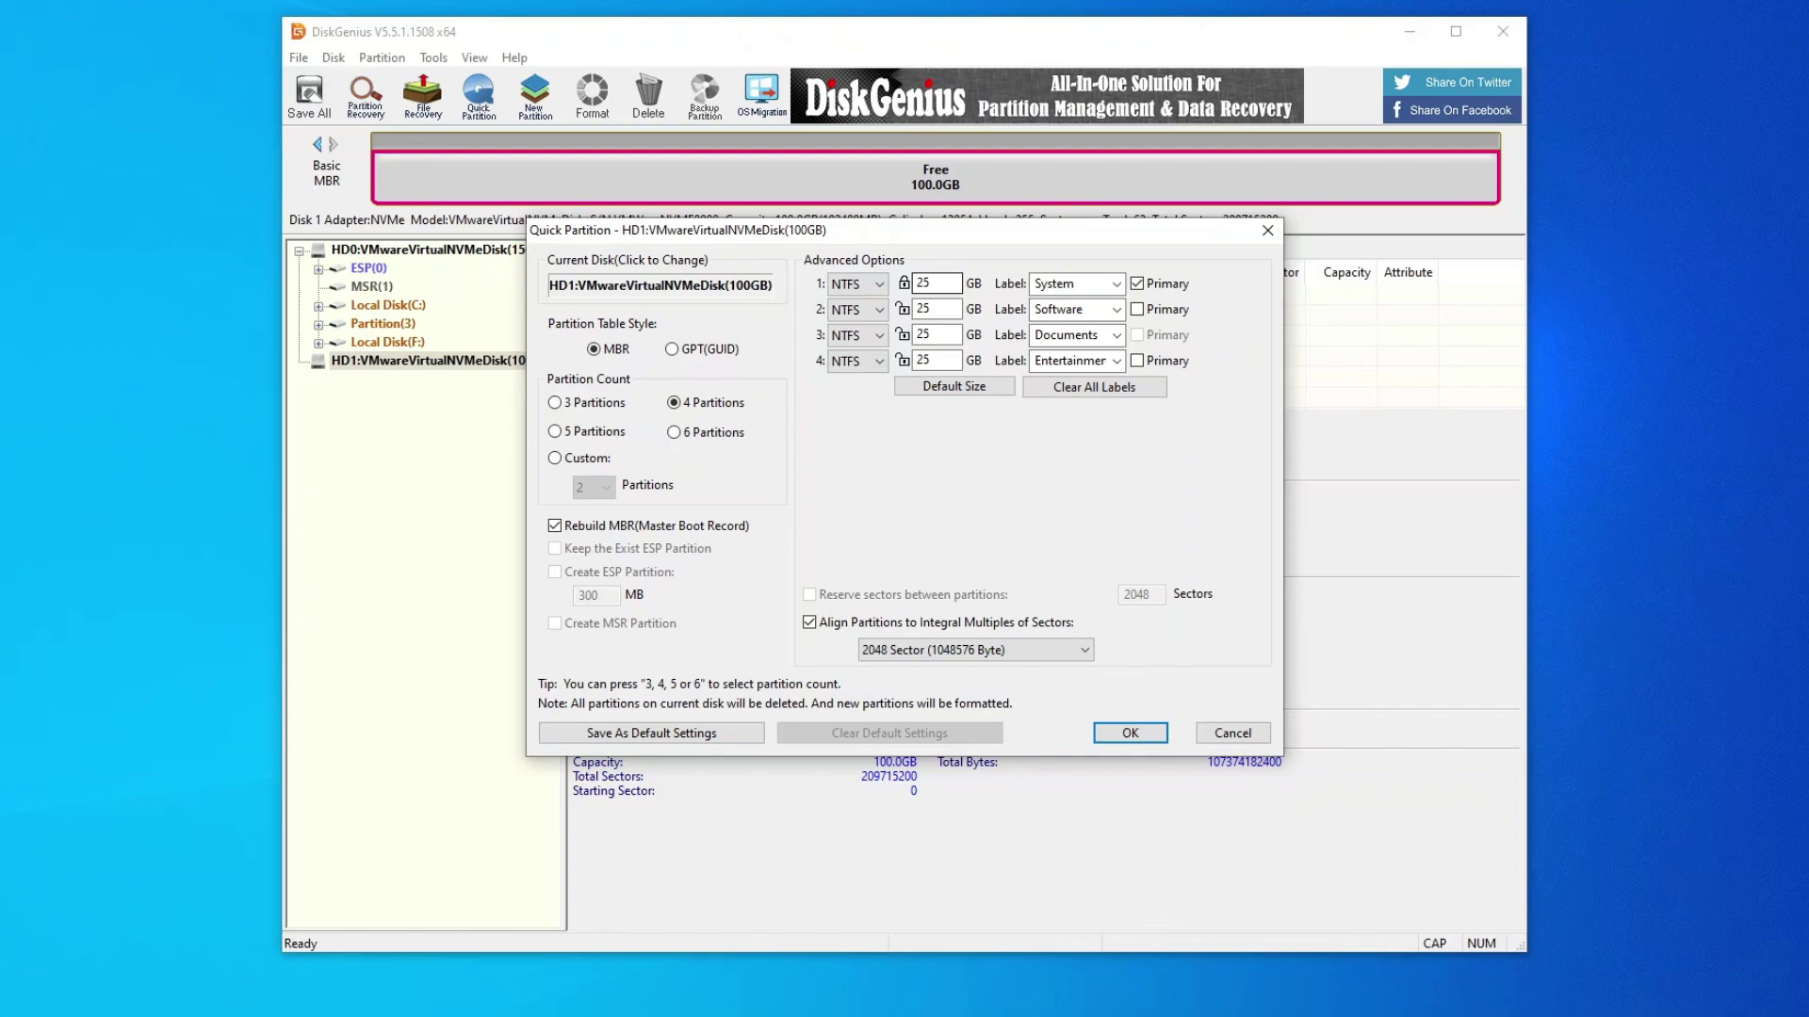
click(930, 283)
double_click(921, 283)
text(50)
click(942, 301)
click(953, 386)
Switch HD1's quick partition layout to GPT and try the five, six and custom partition counts
click(673, 352)
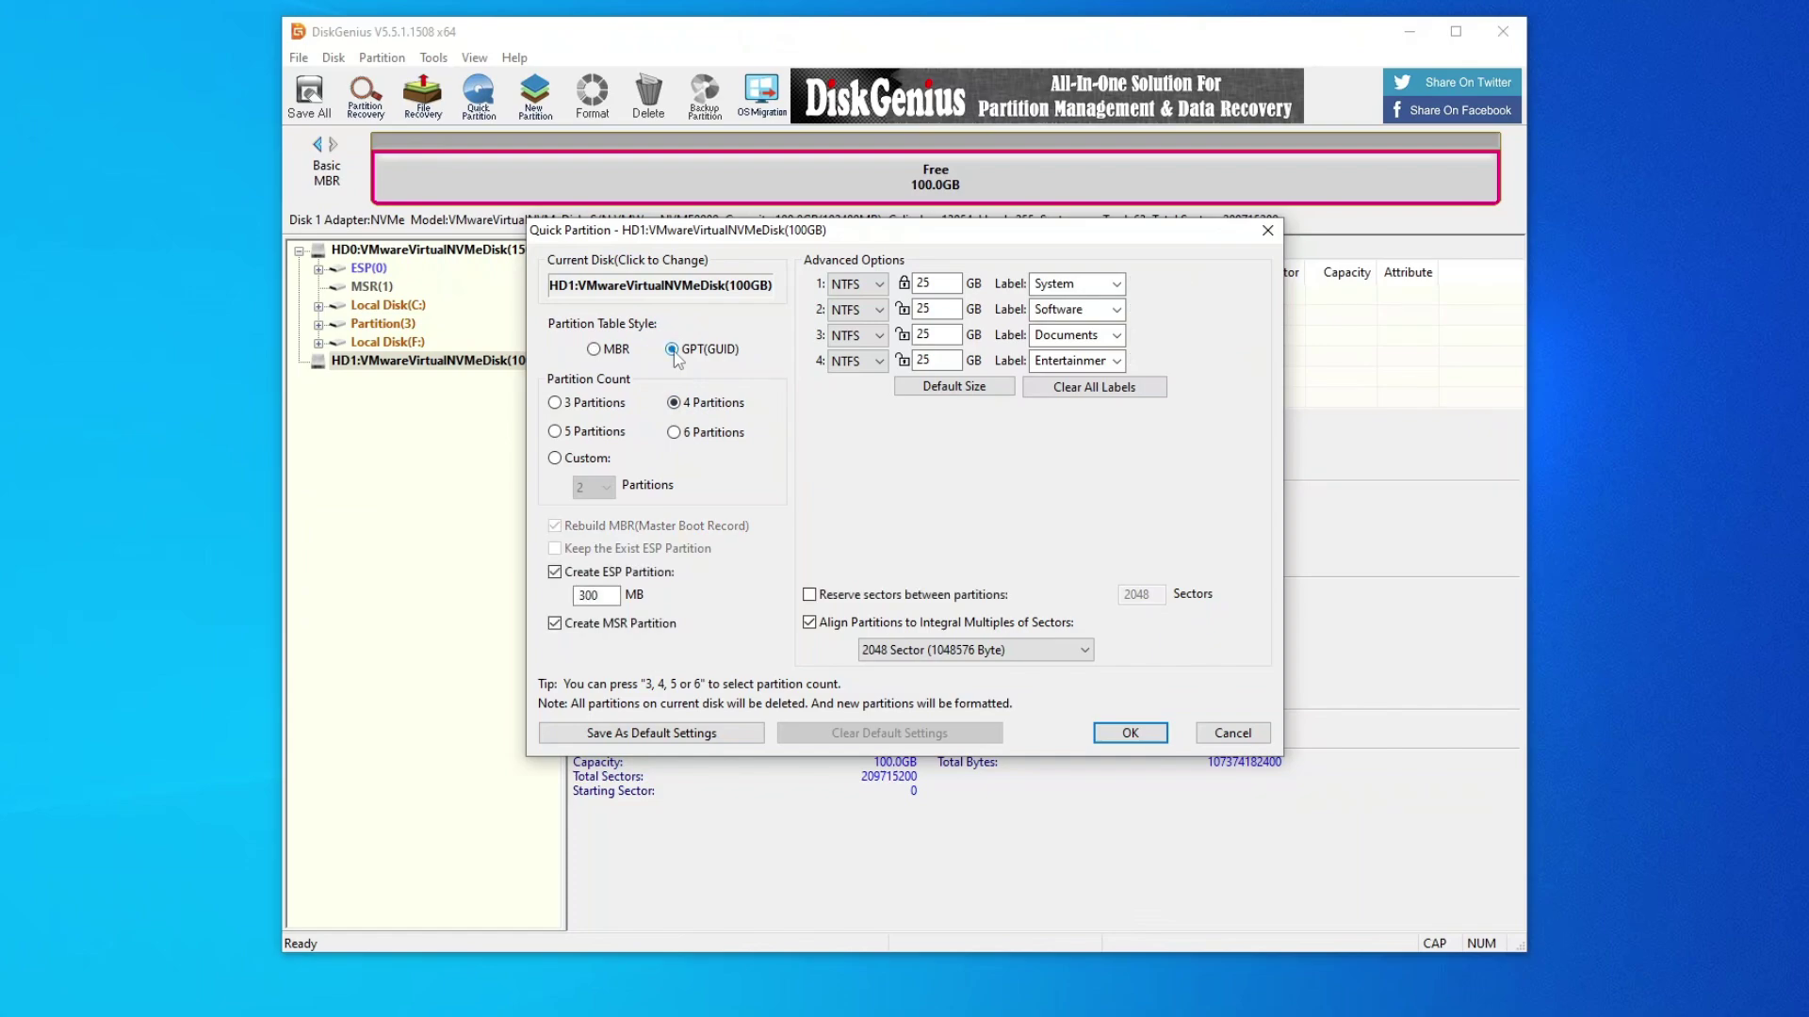
click(562, 439)
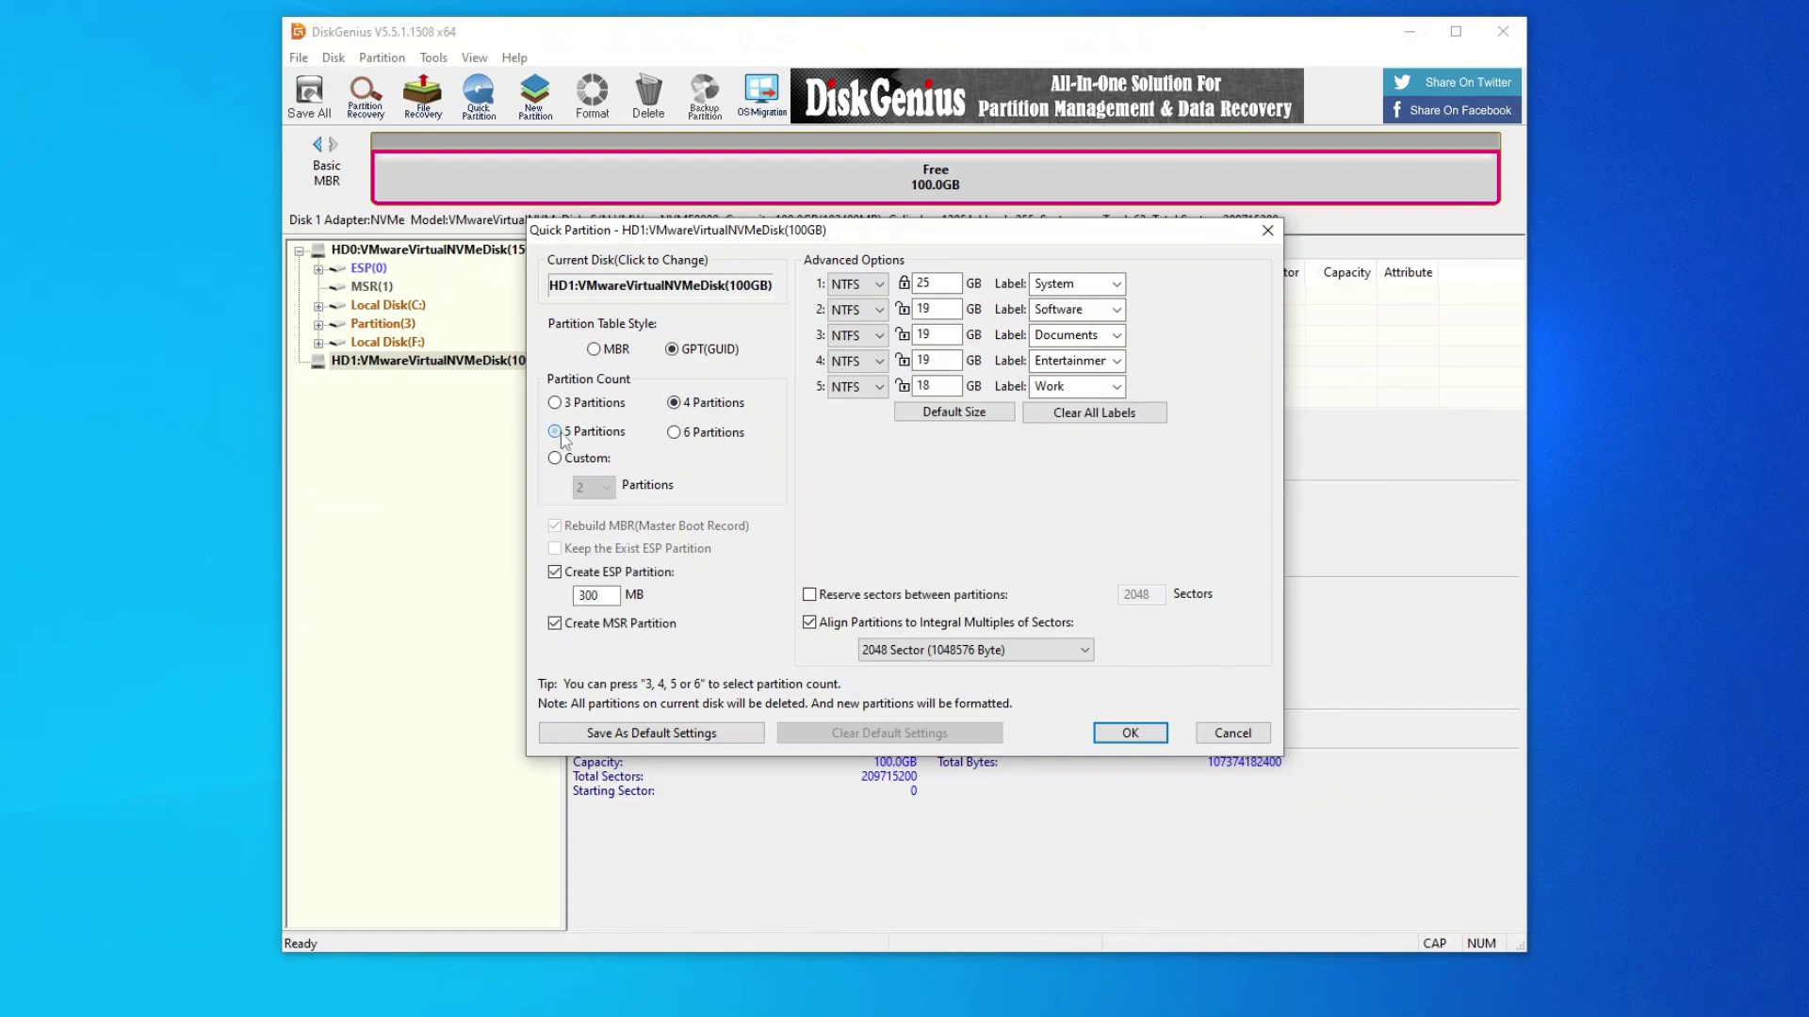
click(680, 433)
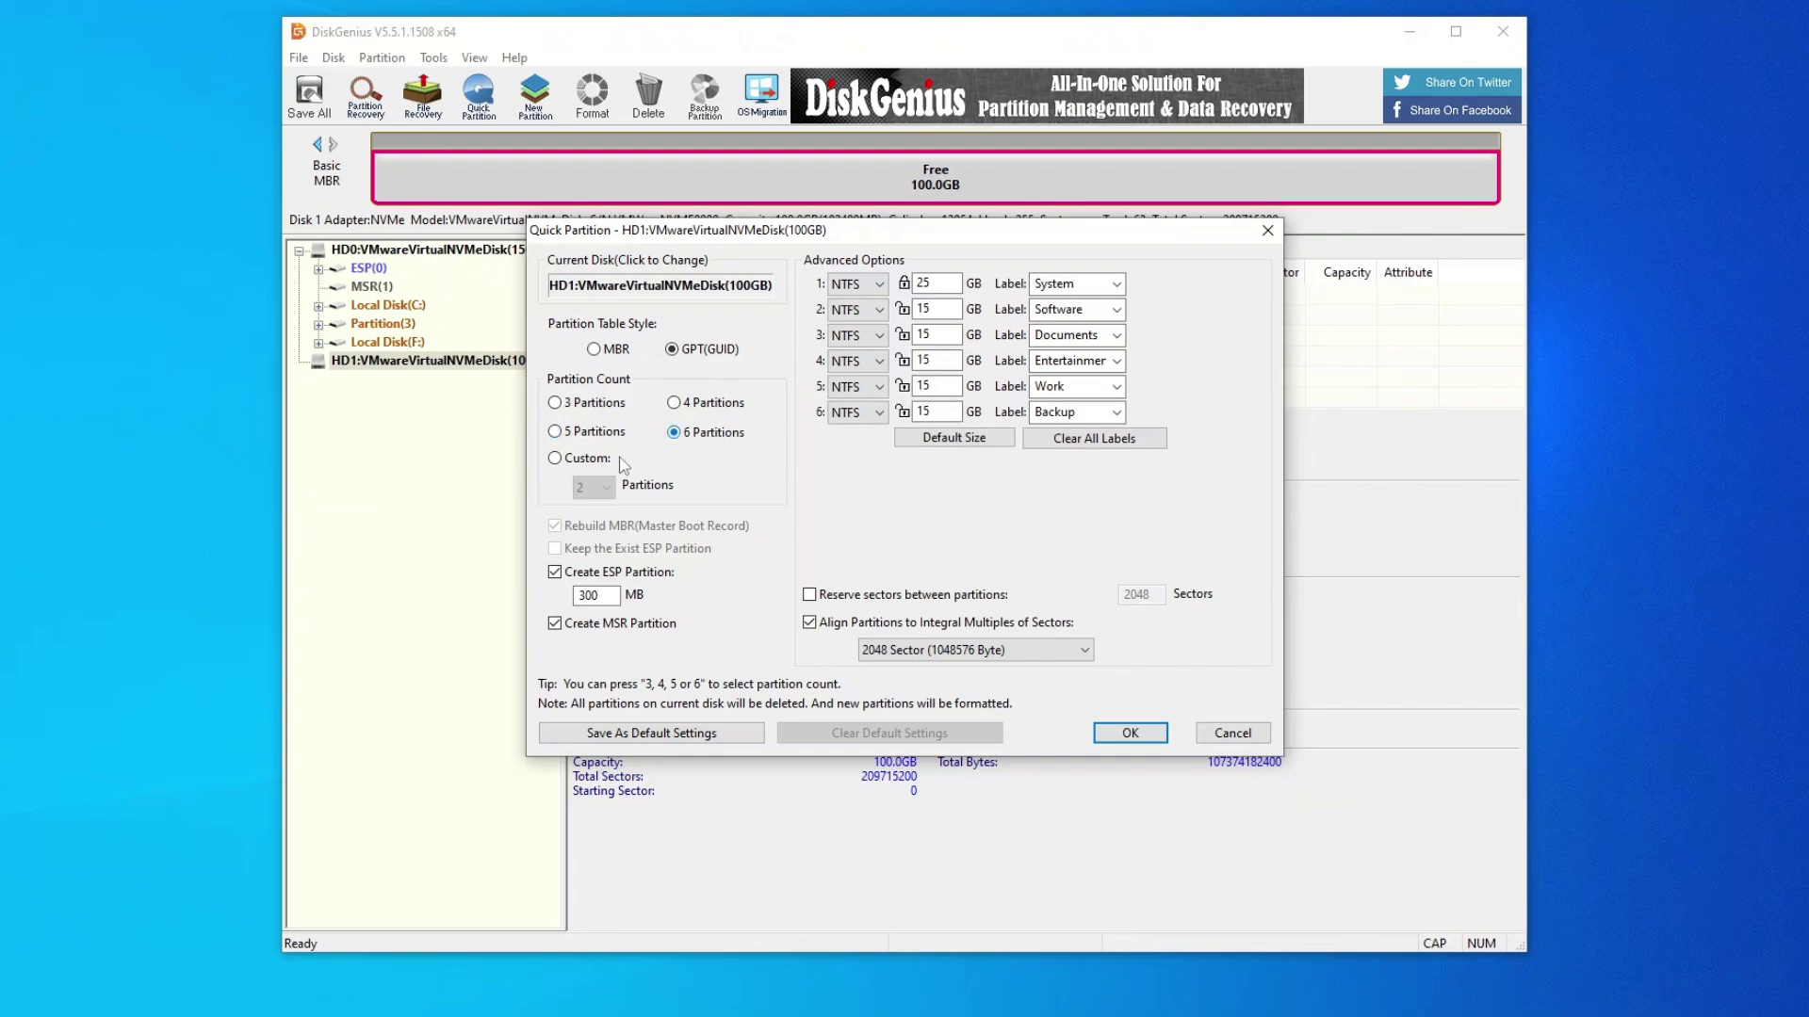
click(586, 458)
click(594, 486)
click(589, 573)
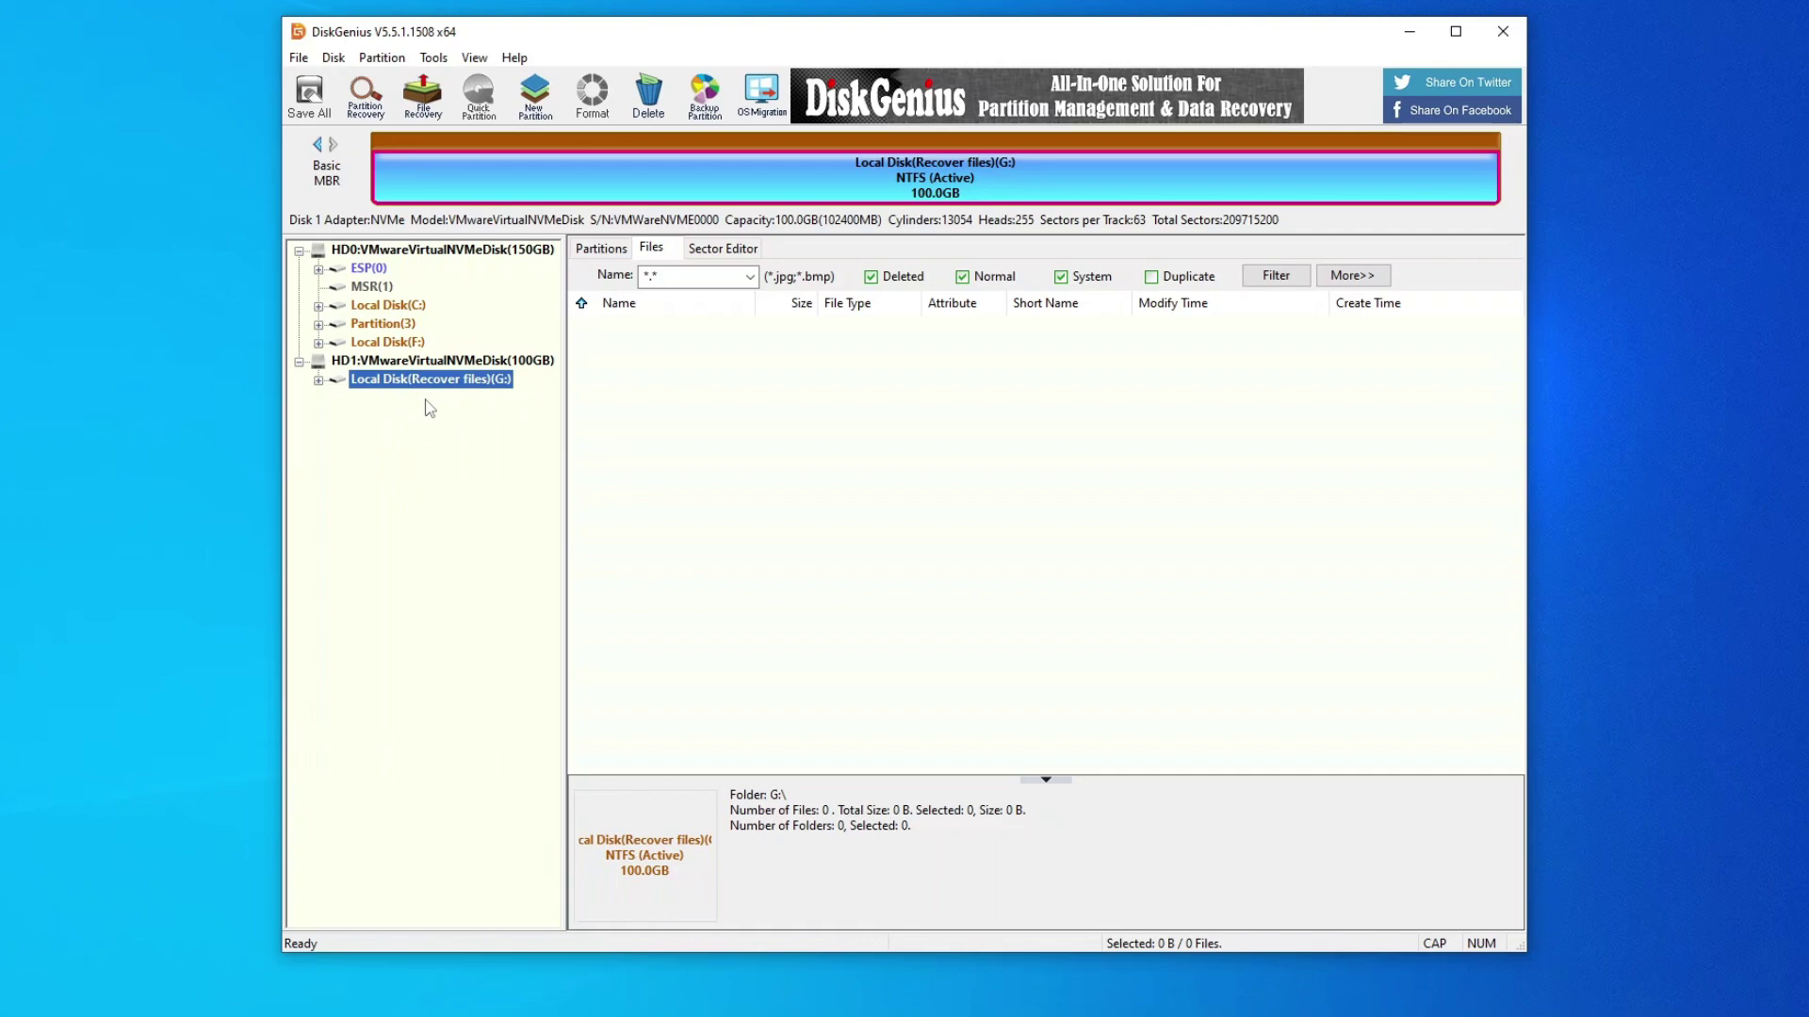
right_click(384, 391)
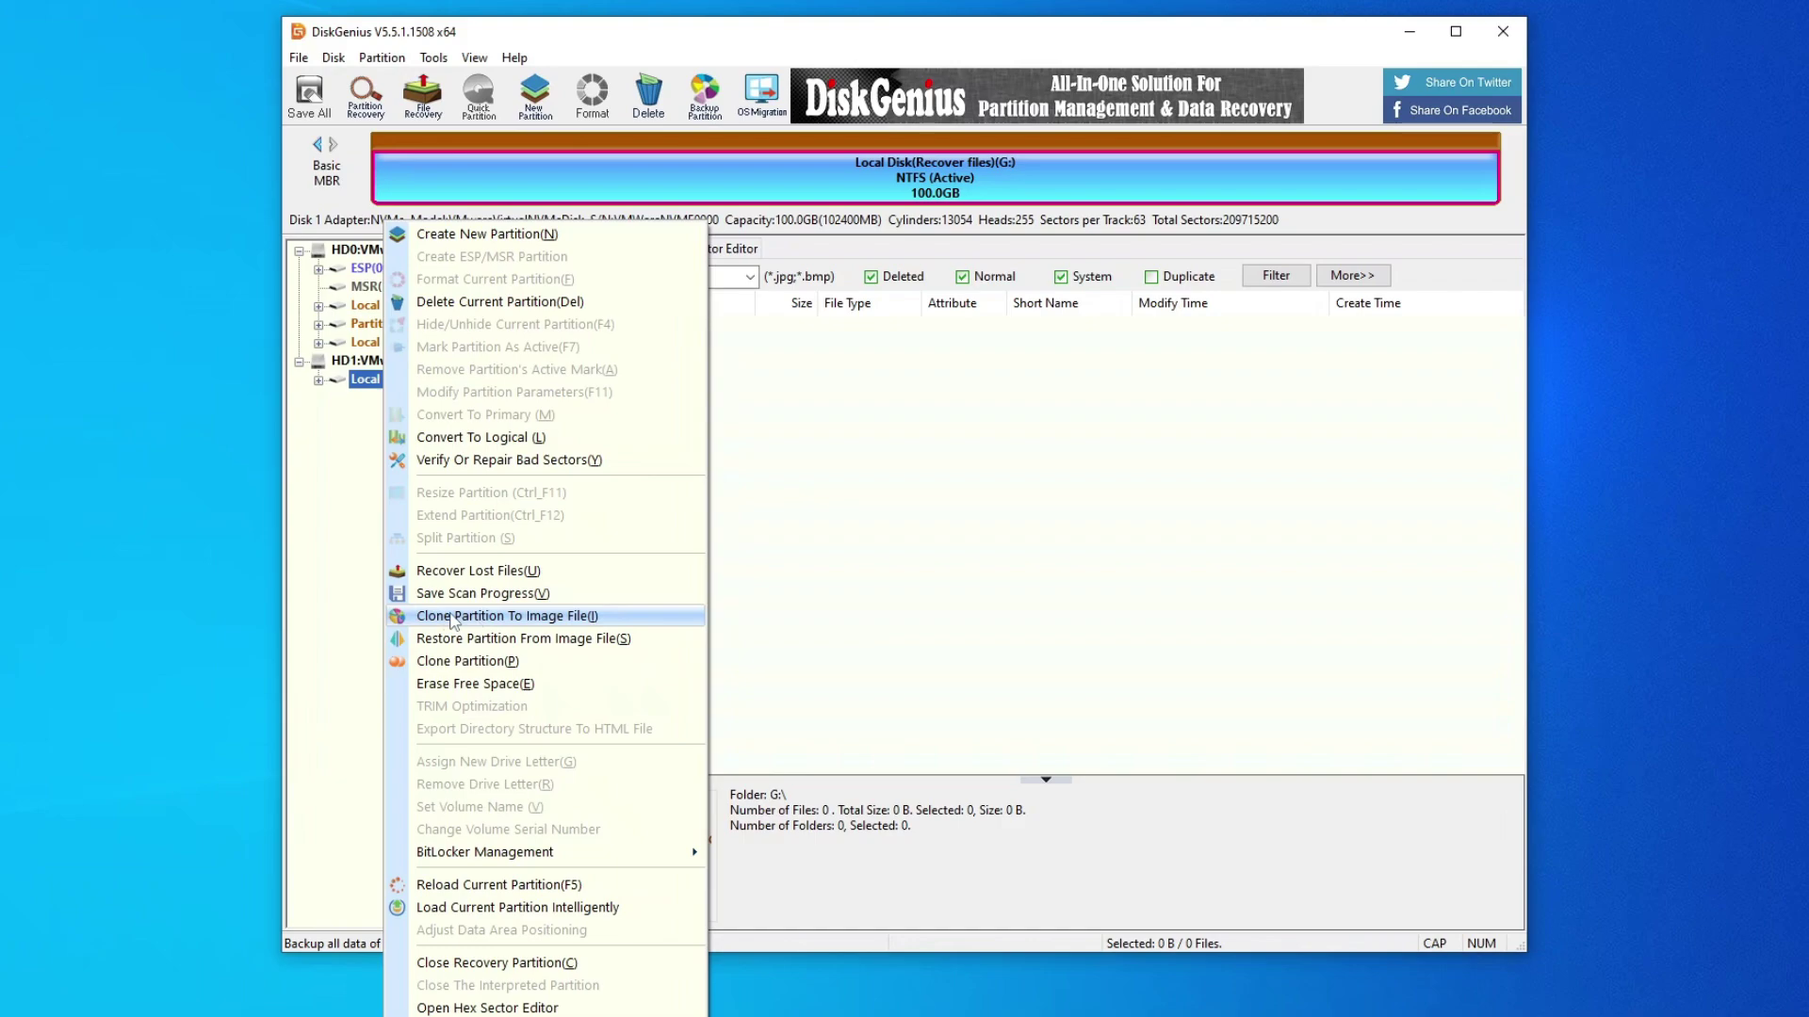
click(354, 444)
right_click(403, 386)
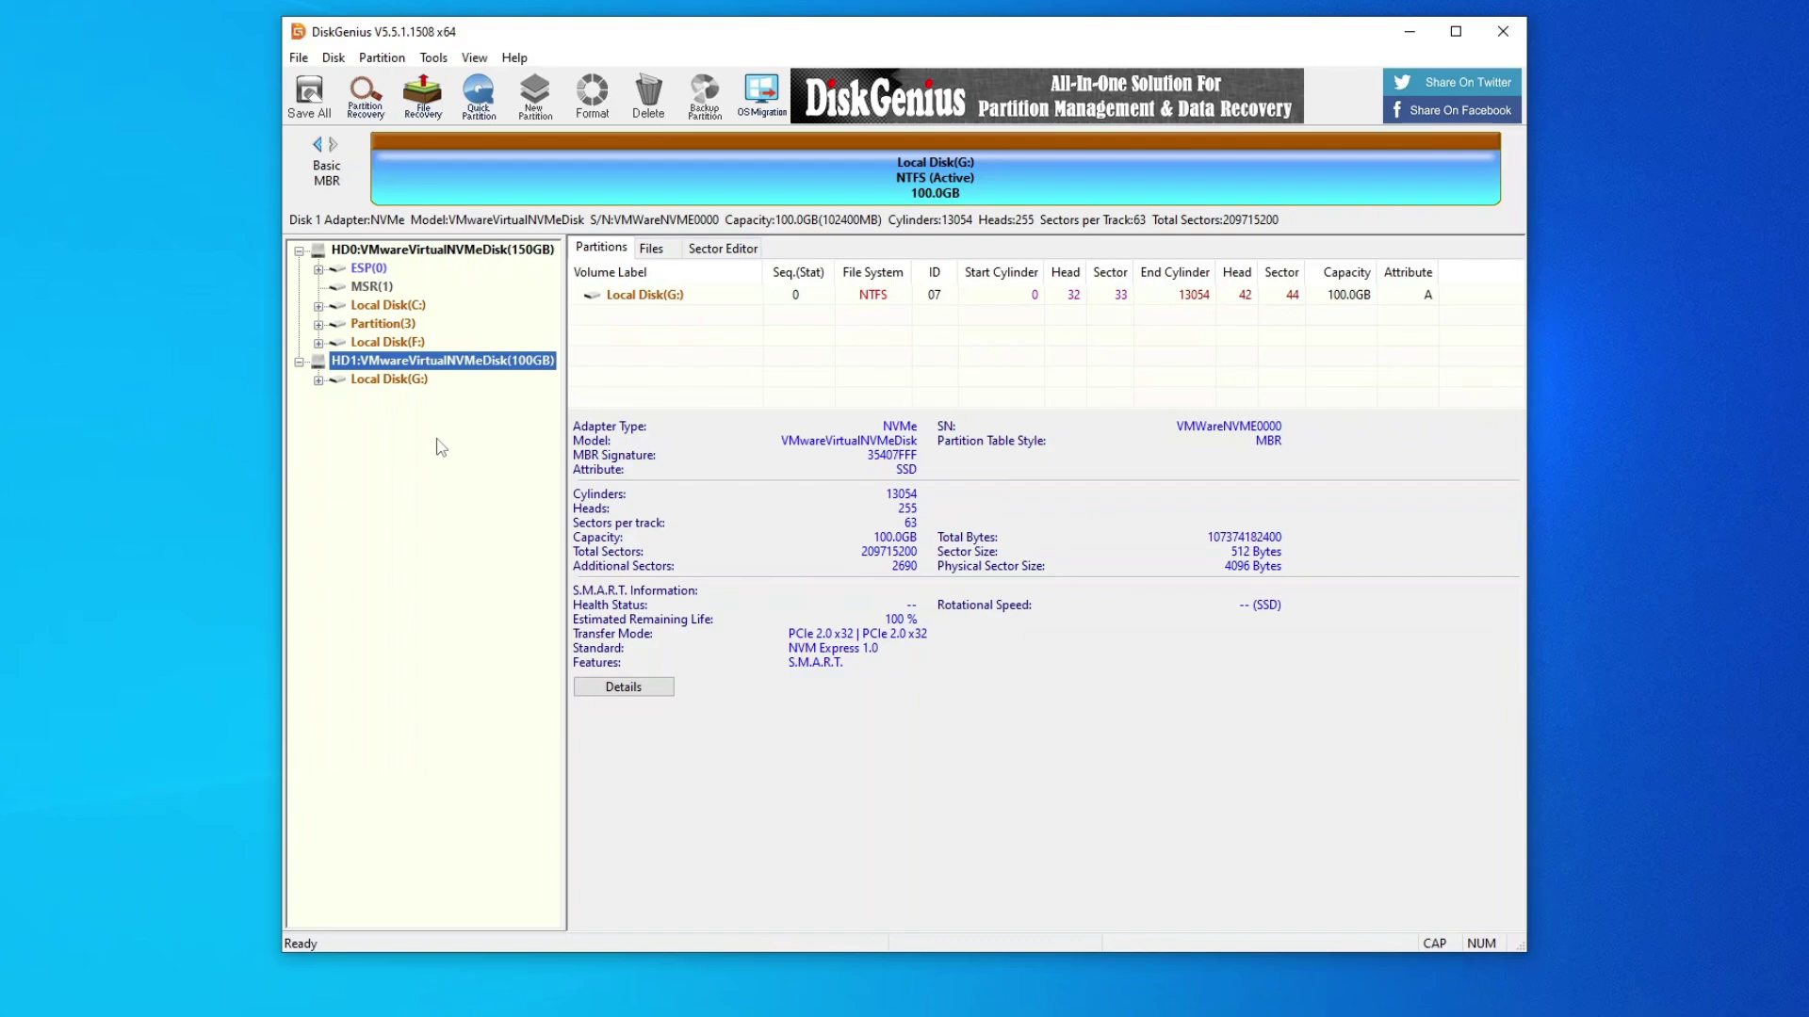
right_click(375, 371)
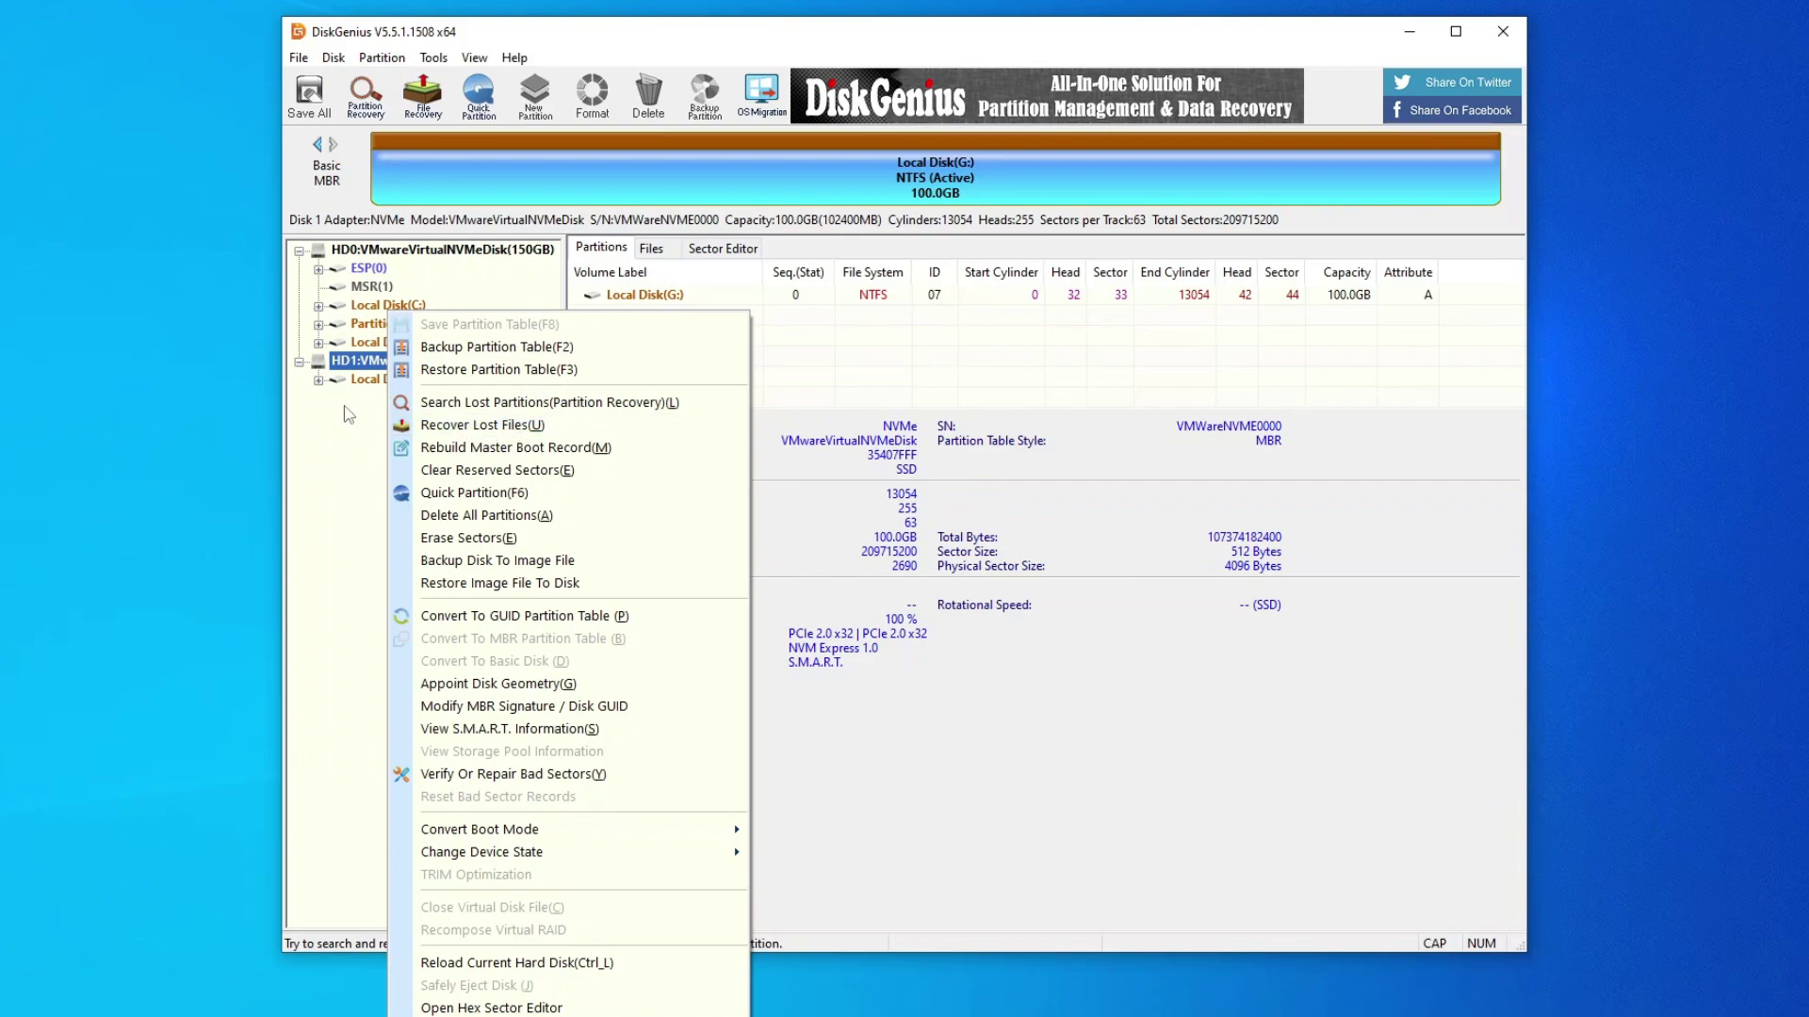
Scan partition G: on HD1 for lost files using complete recovery and the search for known file types
click(367, 380)
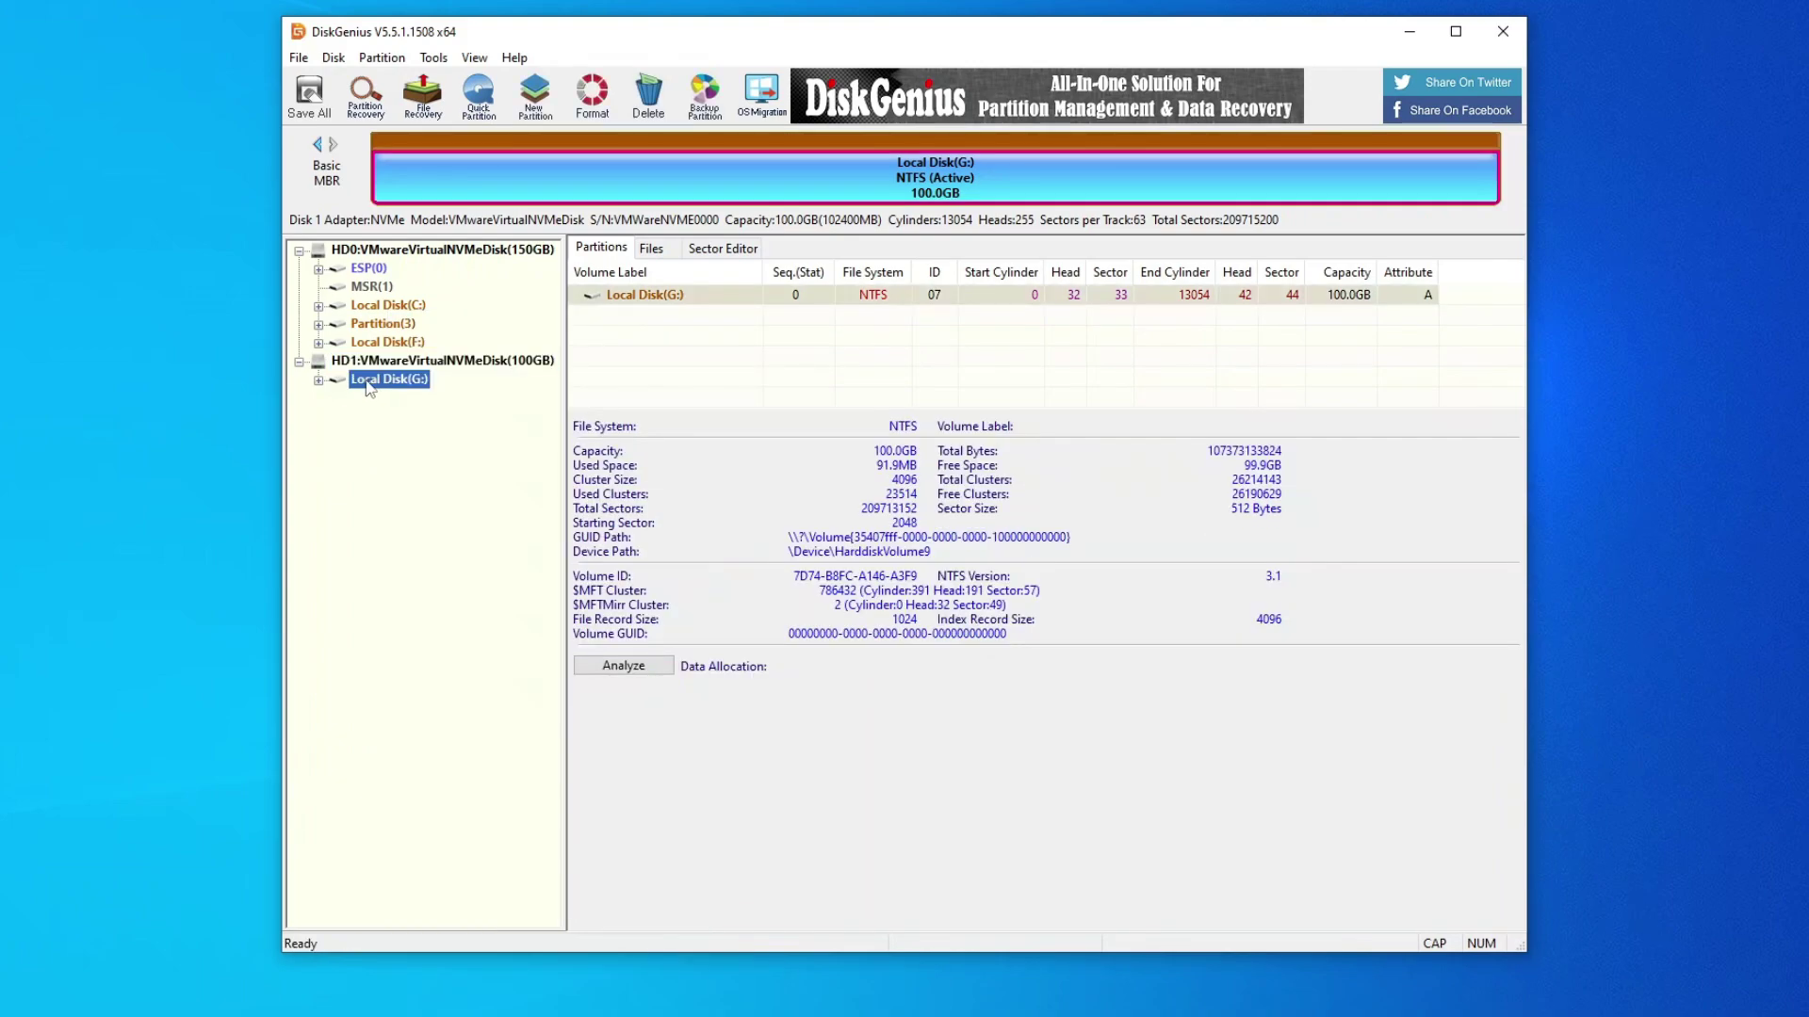
right_click(370, 386)
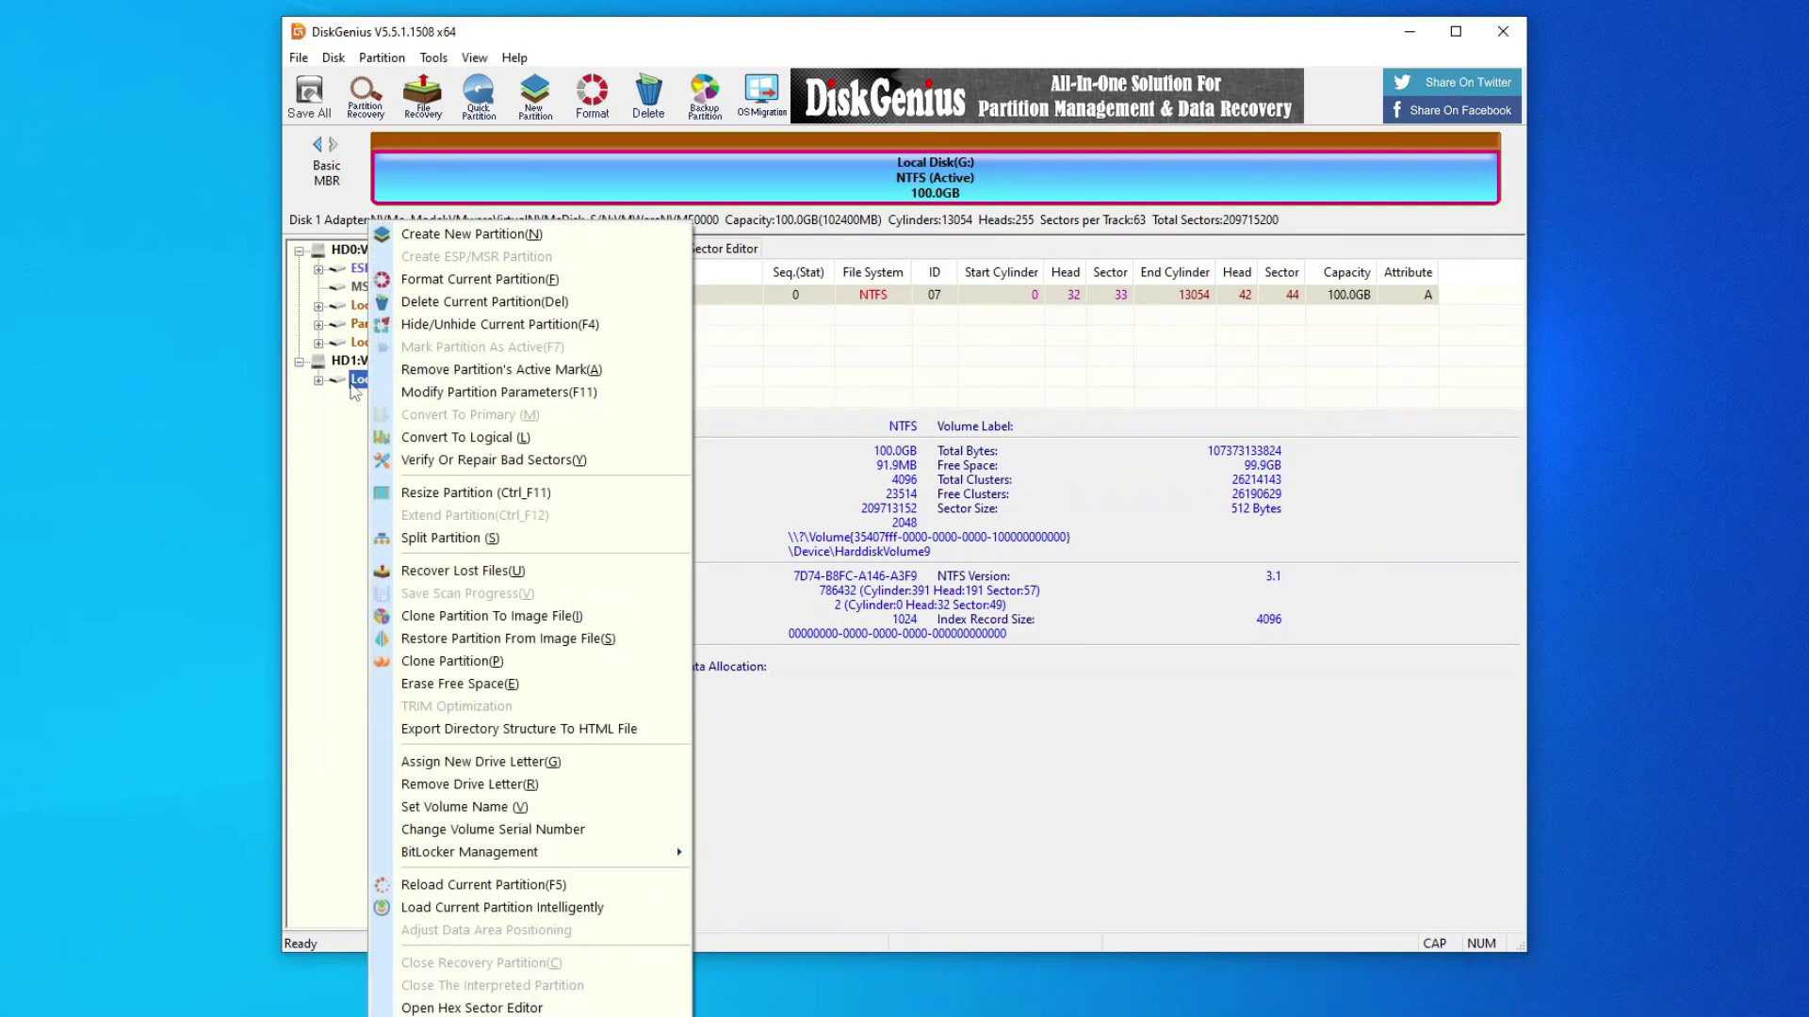
click(461, 571)
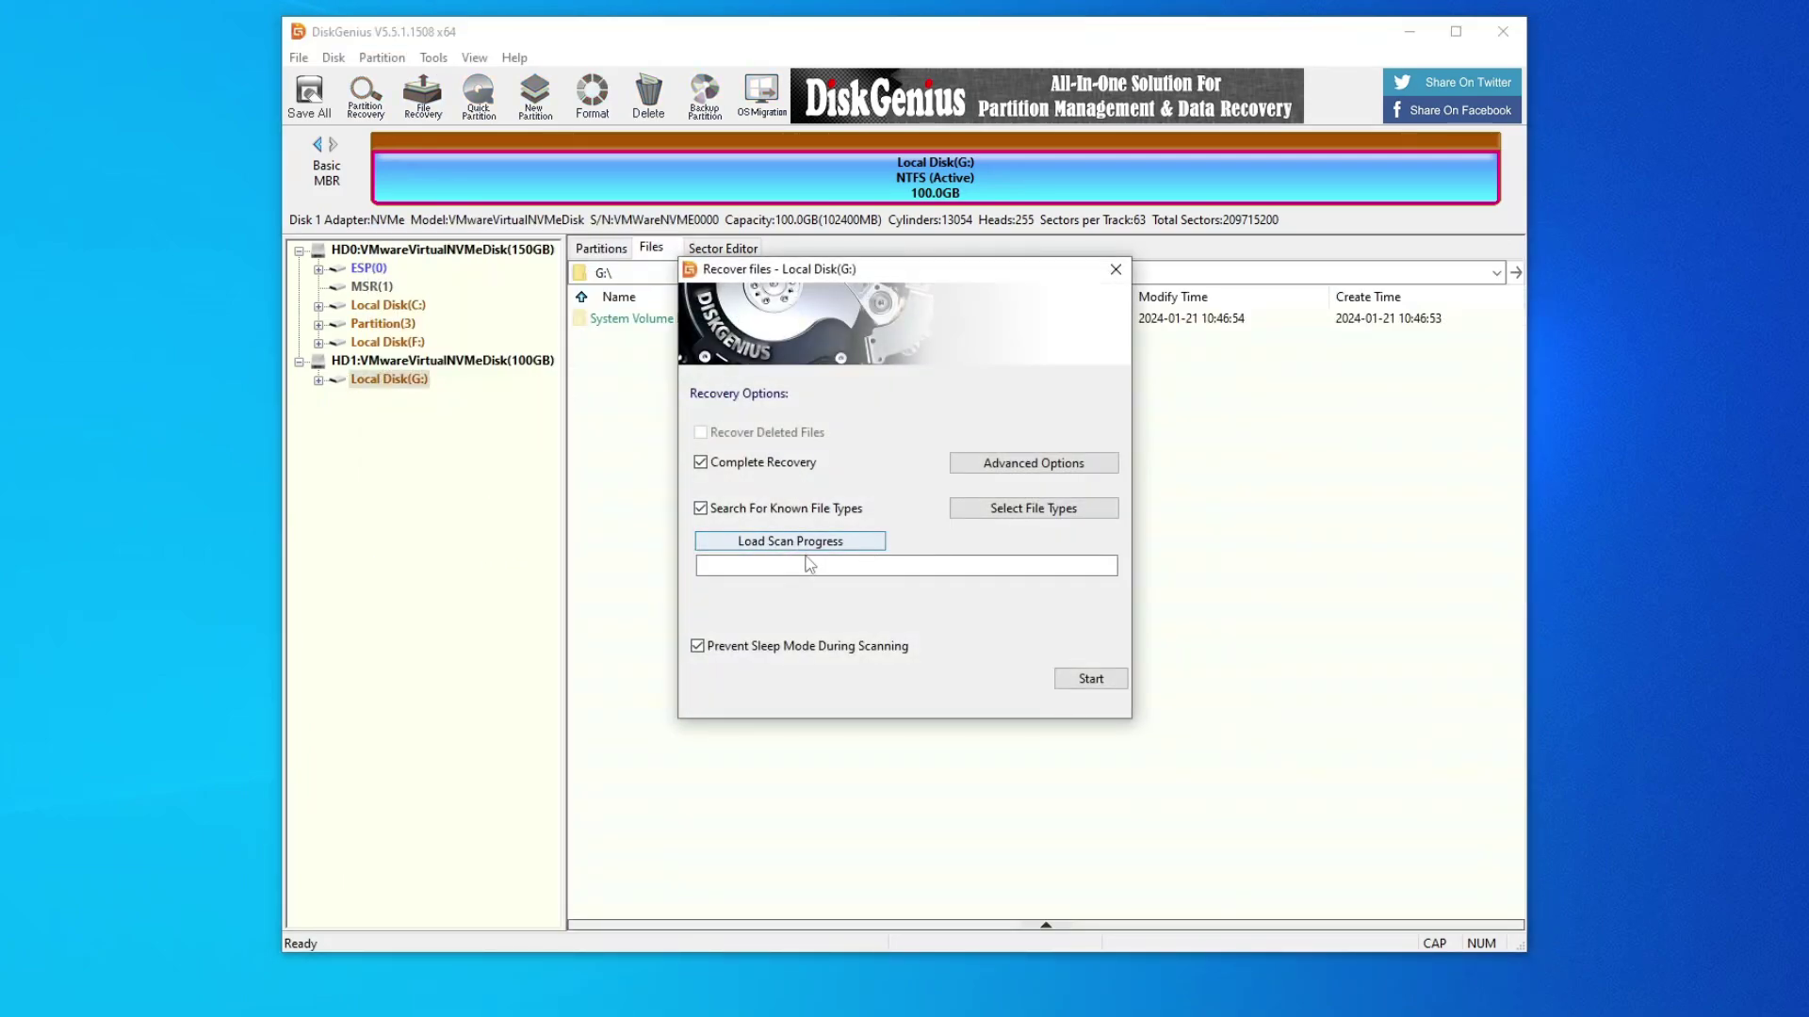
click(1090, 678)
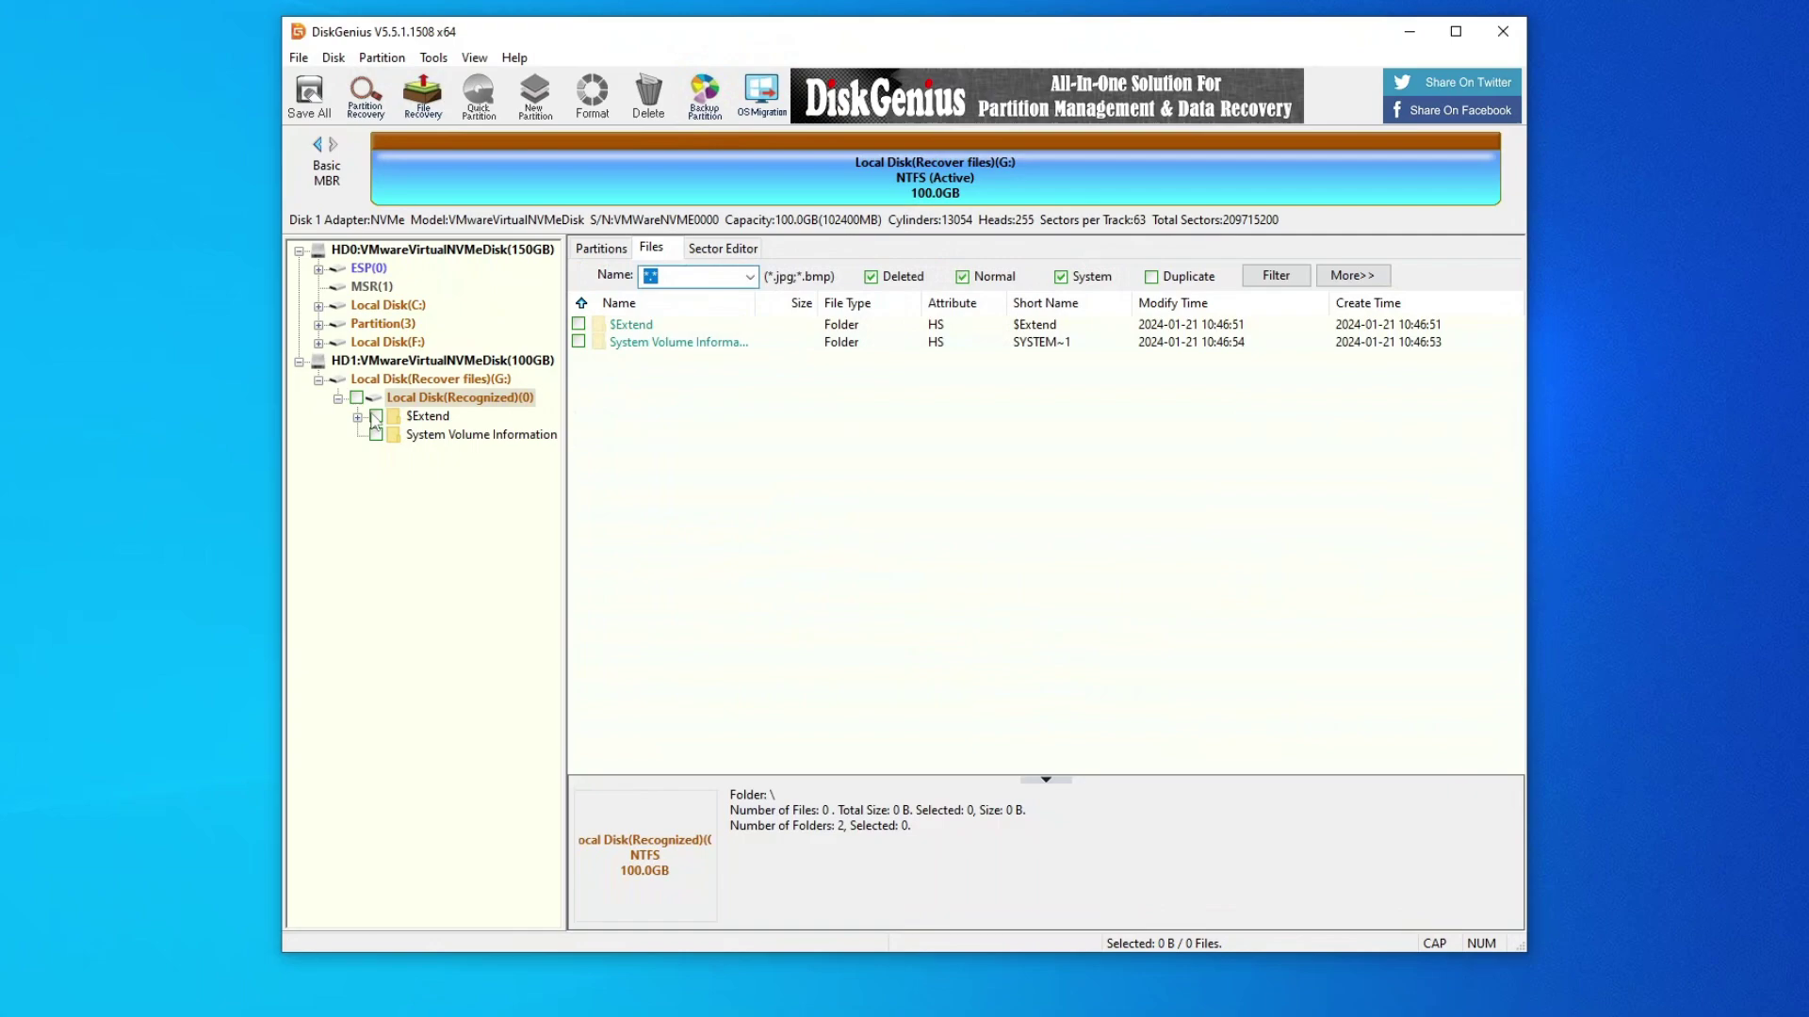
Check the copy destinations offered for the $Extend folder in the scan results and leave the folder unmarked
click(427, 416)
right_click(426, 420)
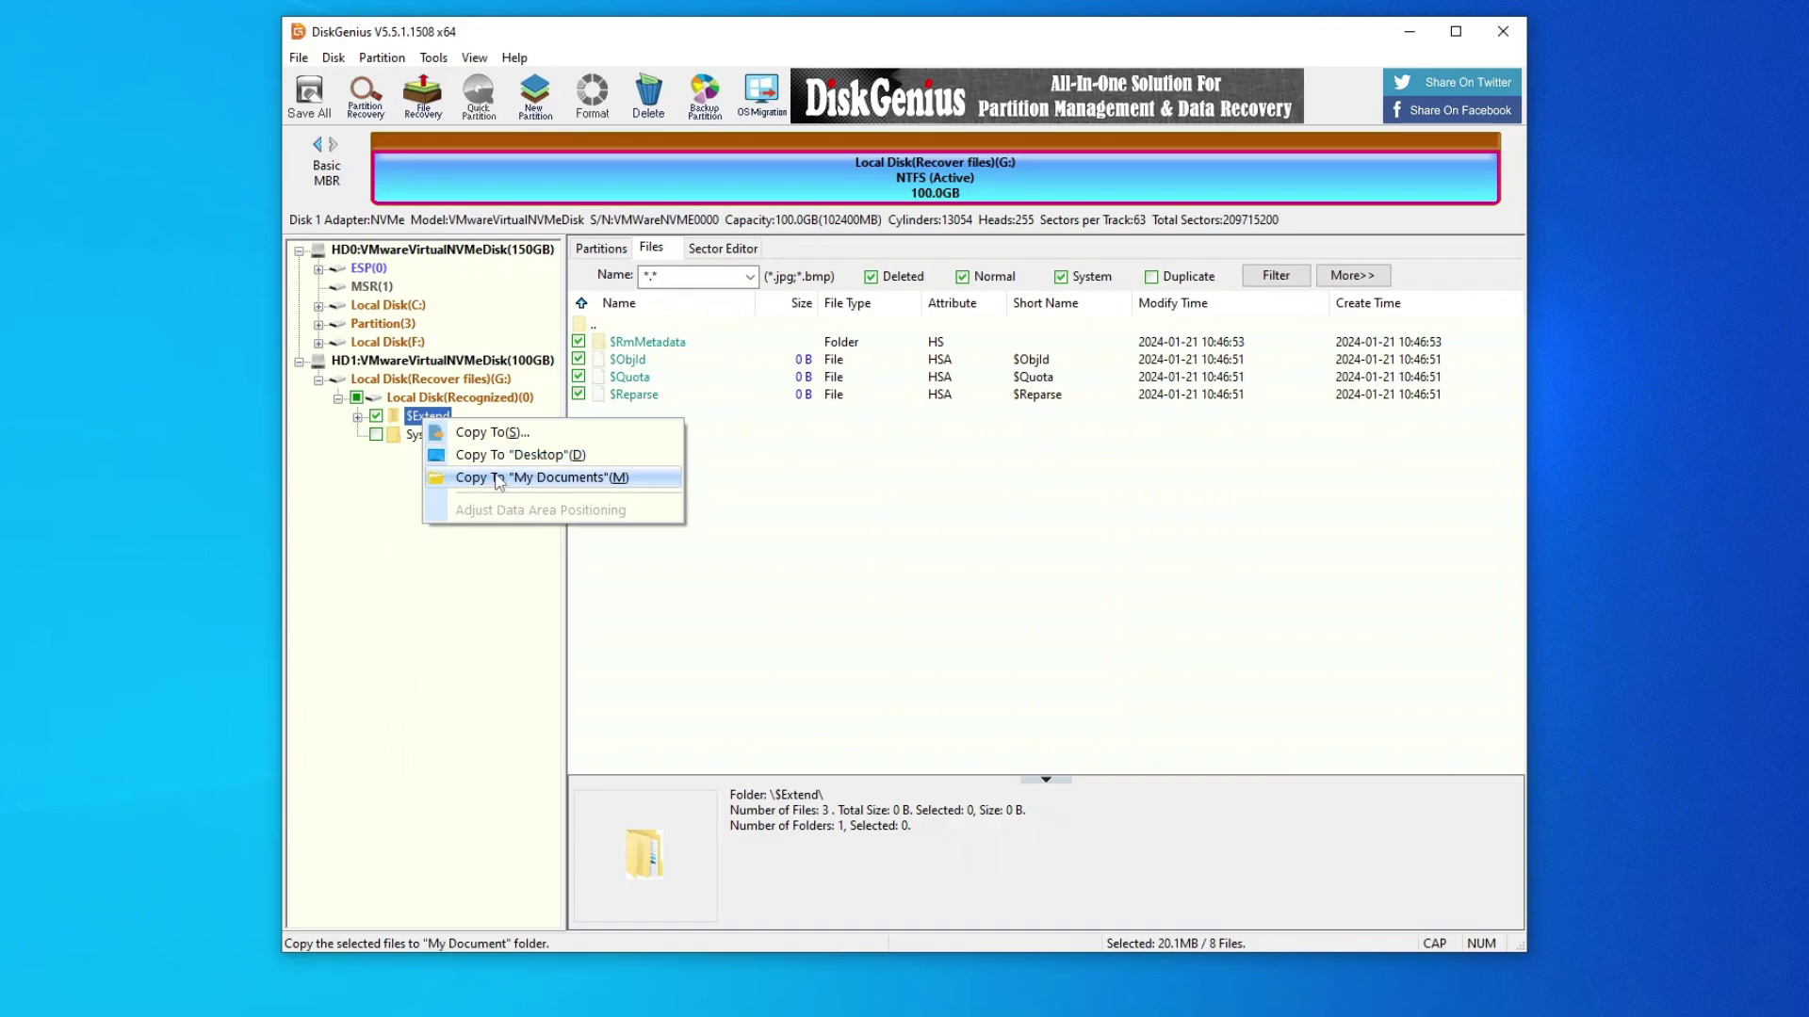
click(377, 418)
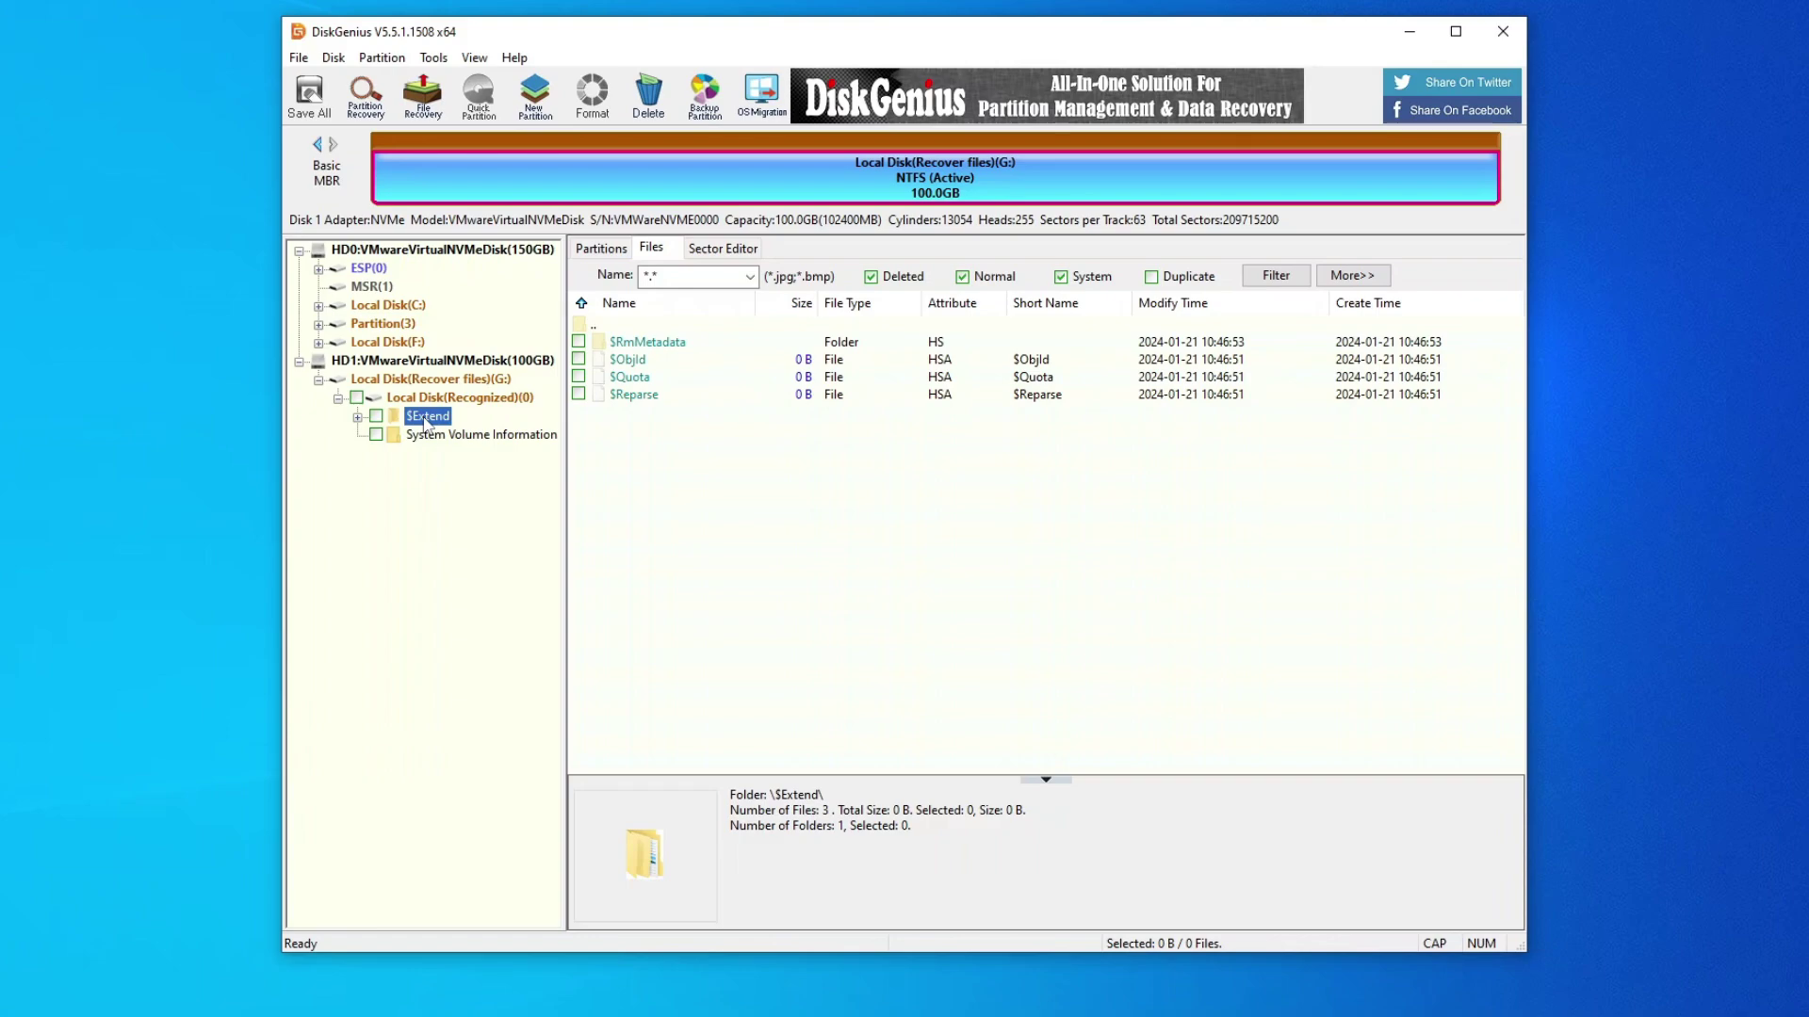
Start a bad sector verification of HD1 over cylinders 0 to 13054 with a 3000 ms timeout
right_click(403, 378)
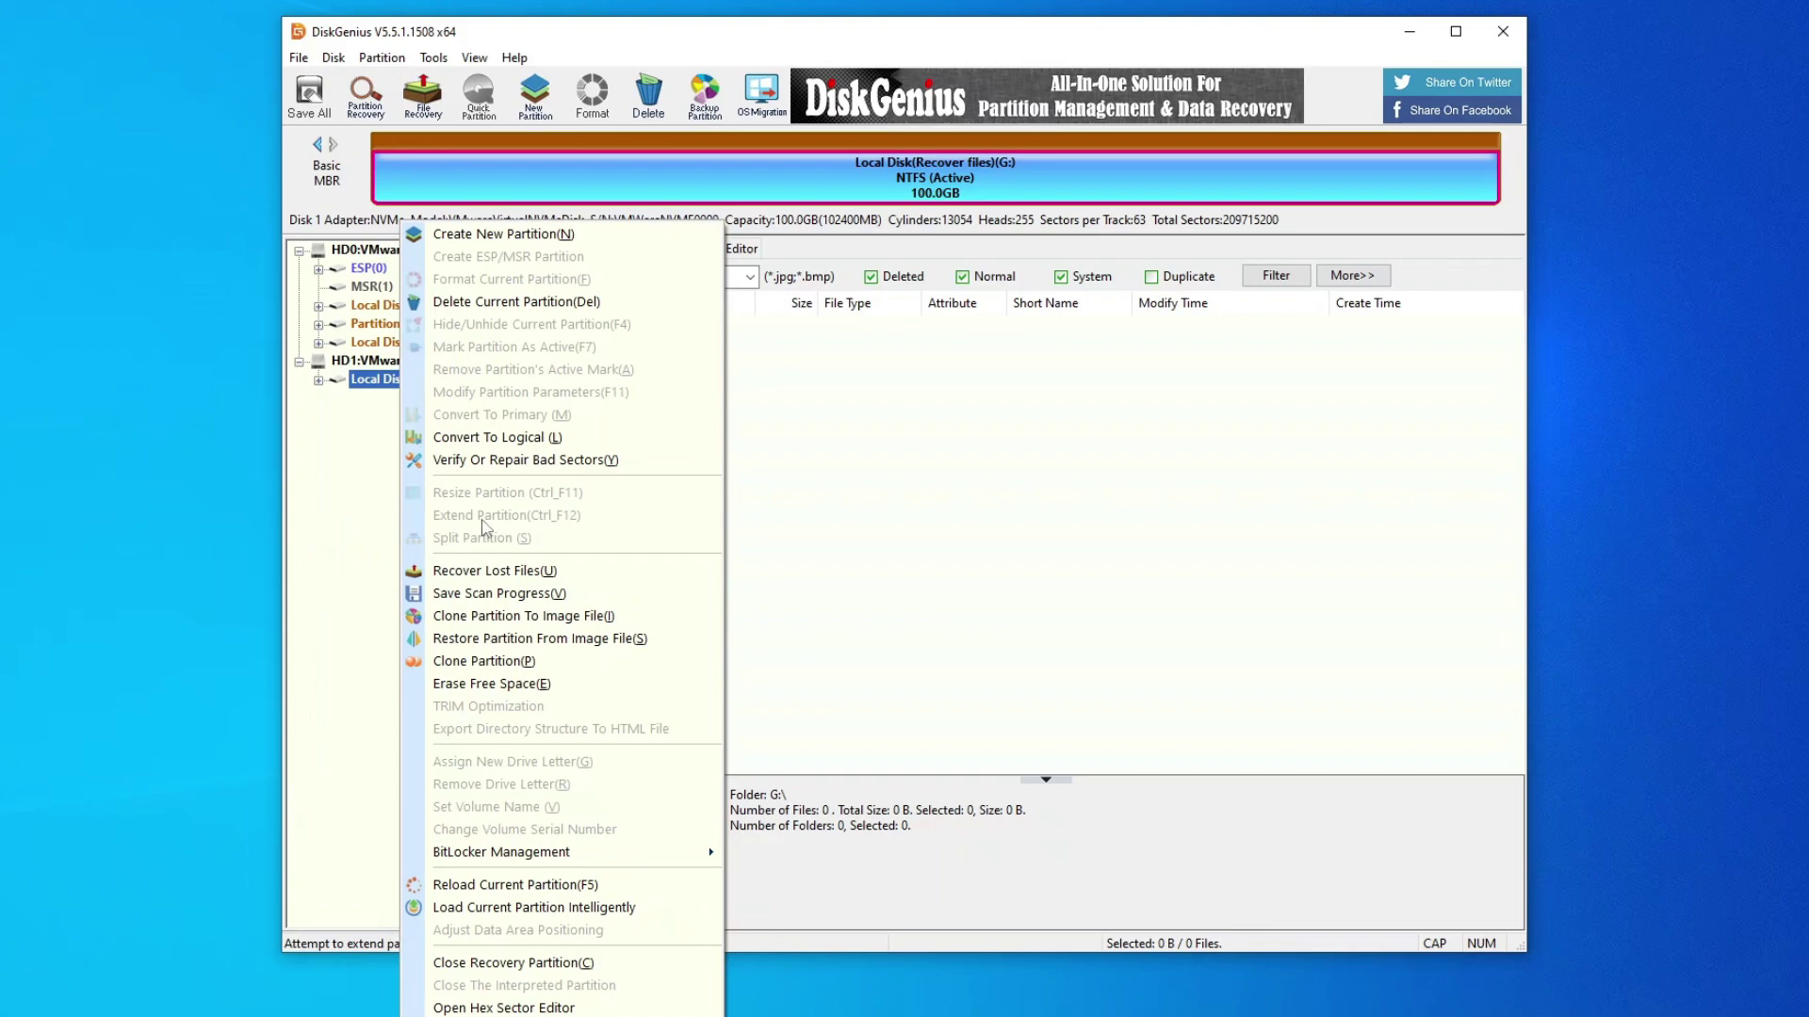
click(525, 462)
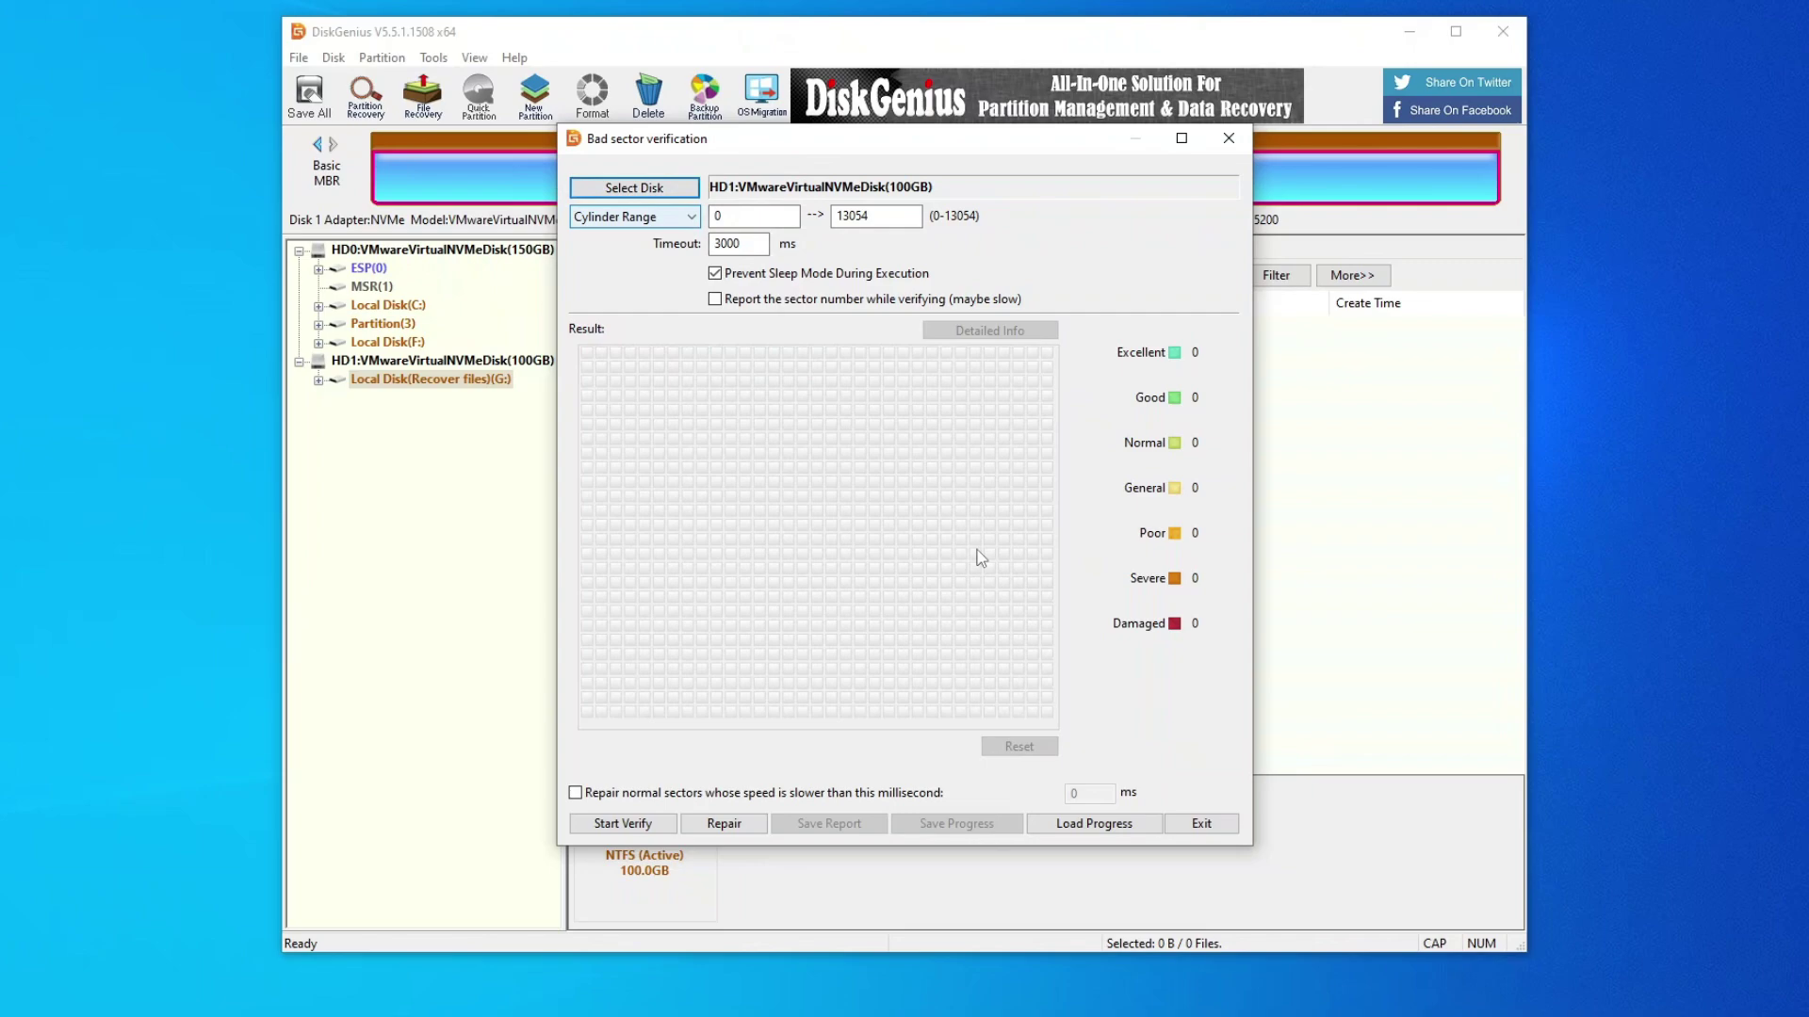
click(641, 826)
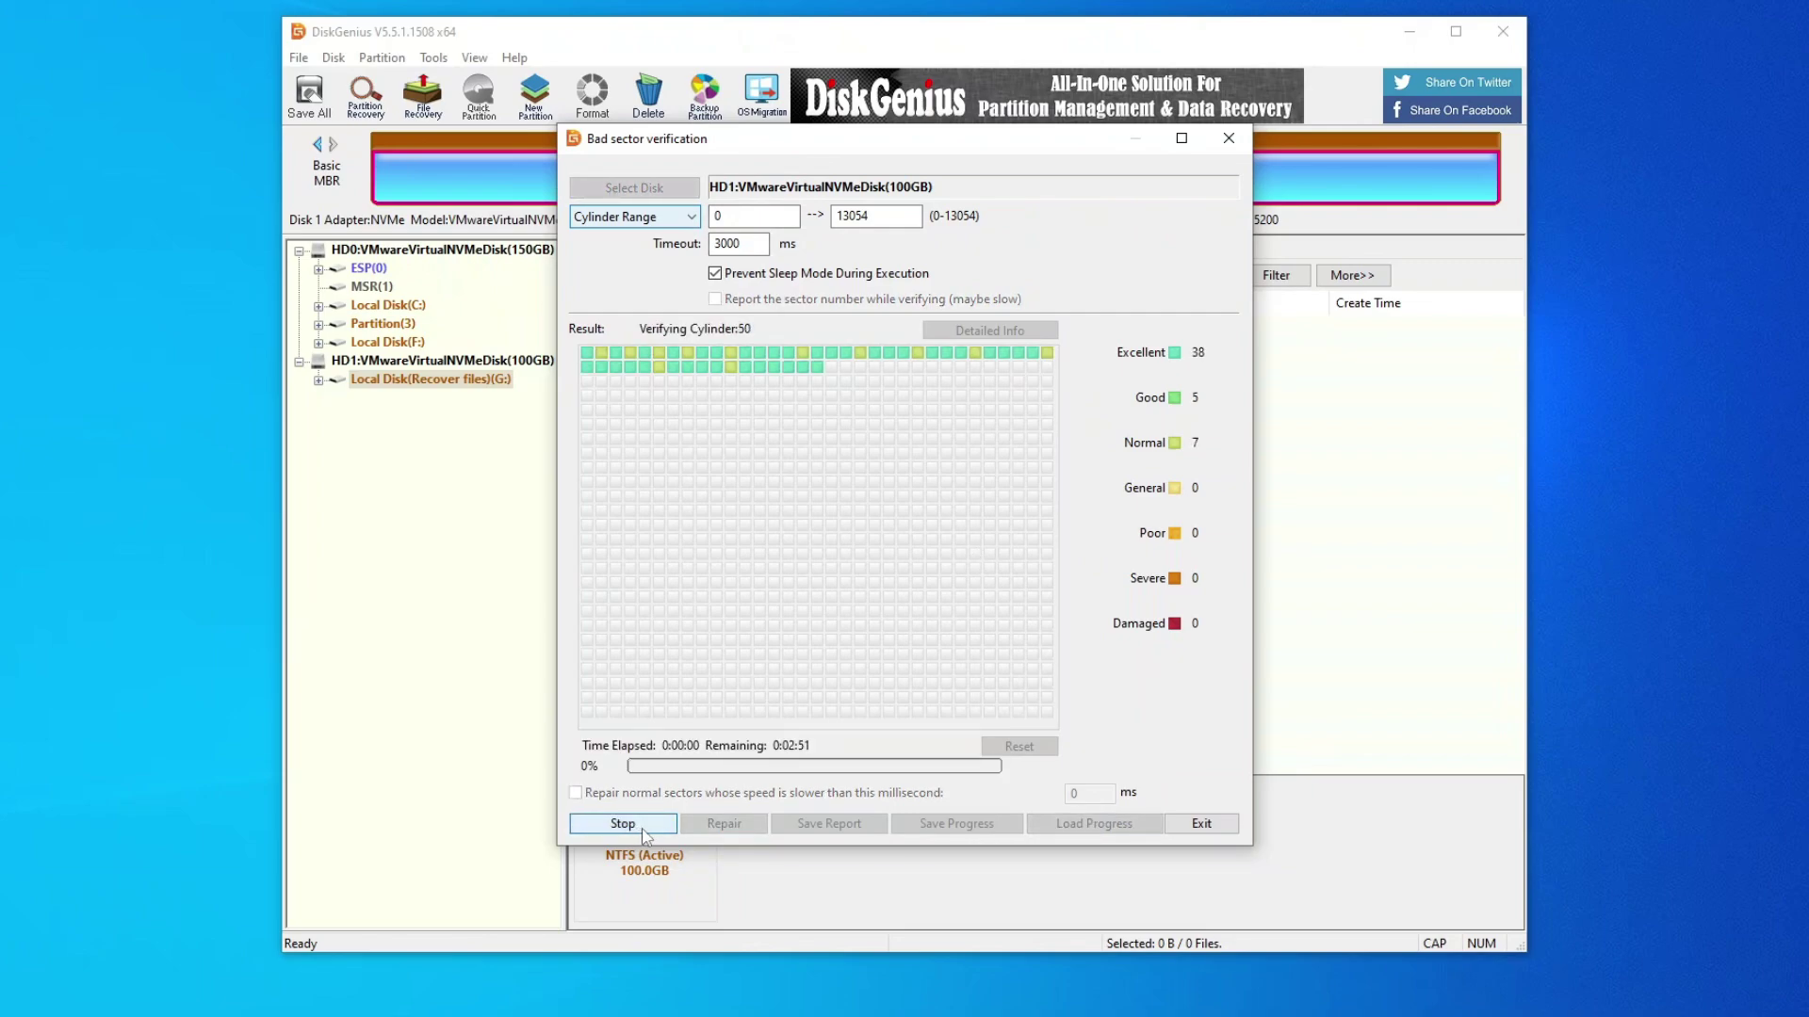